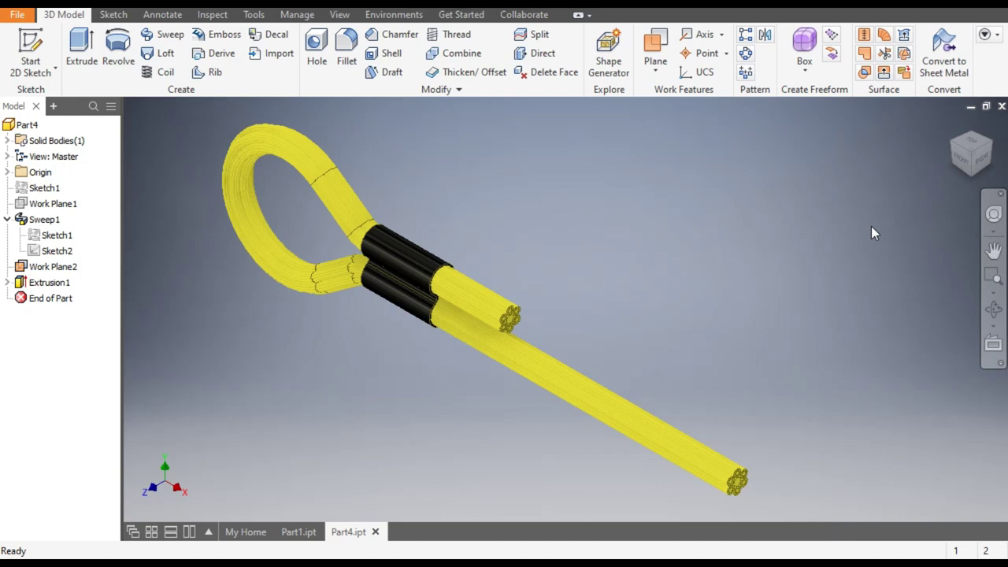
{"action": "scroll", "coordinate": [492, 328], "scroll_direction": "up", "scroll_amount": 3}
{"action": "scroll", "coordinate": [560, 293], "scroll_direction": "up", "scroll_amount": 2}
{"action": "scroll", "coordinate": [529, 285], "scroll_direction": "down", "scroll_amount": 3}
{"action": "scroll", "coordinate": [570, 286], "scroll_direction": "down", "scroll_amount": 2}
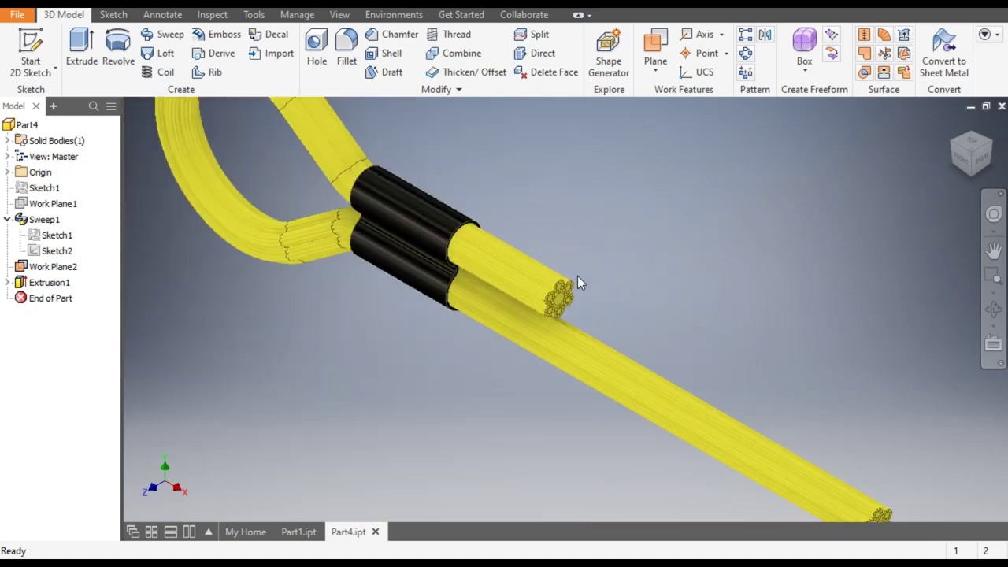
{"action": "scroll", "coordinate": [579, 285], "scroll_direction": "down", "scroll_amount": 4}
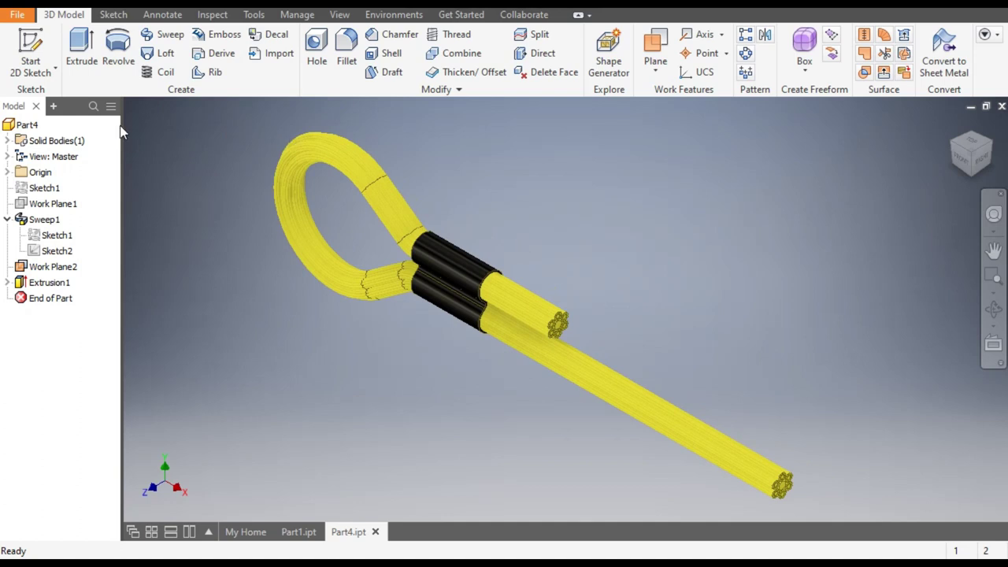
- Create a new part from the Standard (mm).ipt template and start a 2D sketch on the front (XY) plane
{"action": "key", "text": "ctrl+n"}
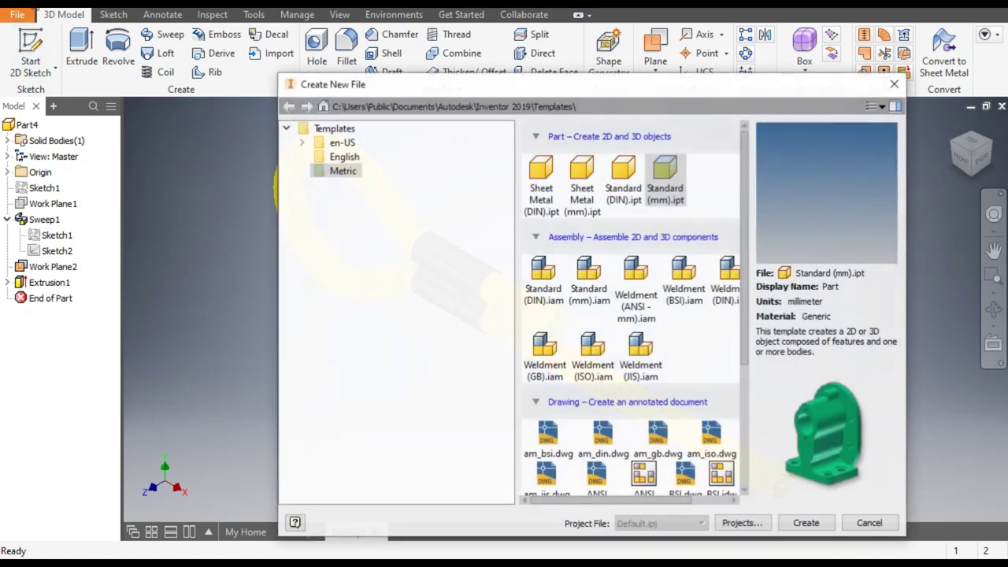
{"action": "left_click", "coordinate": [665, 174]}
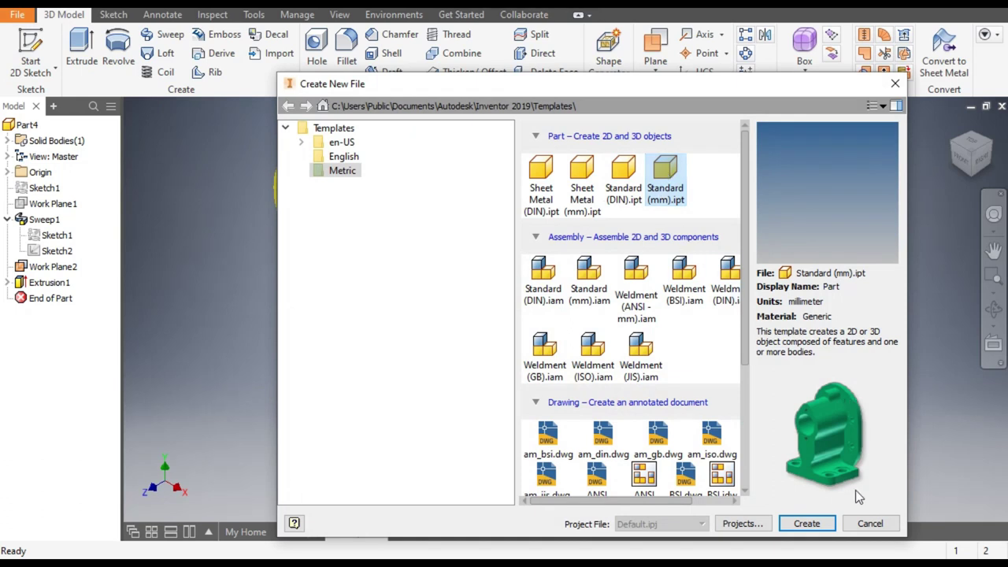
{"action": "left_click", "coordinate": [824, 524]}
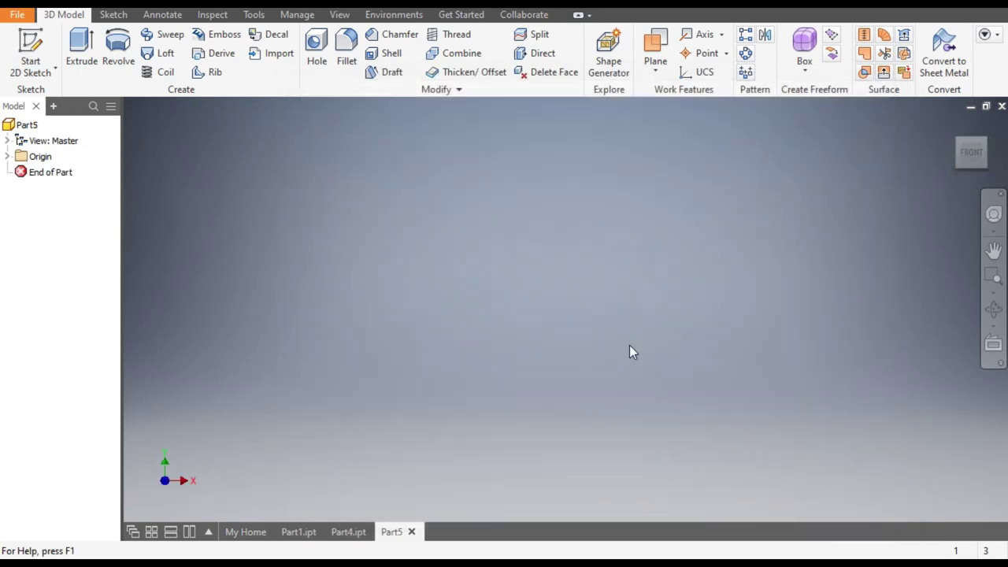
{"action": "left_click", "coordinate": [31, 49]}
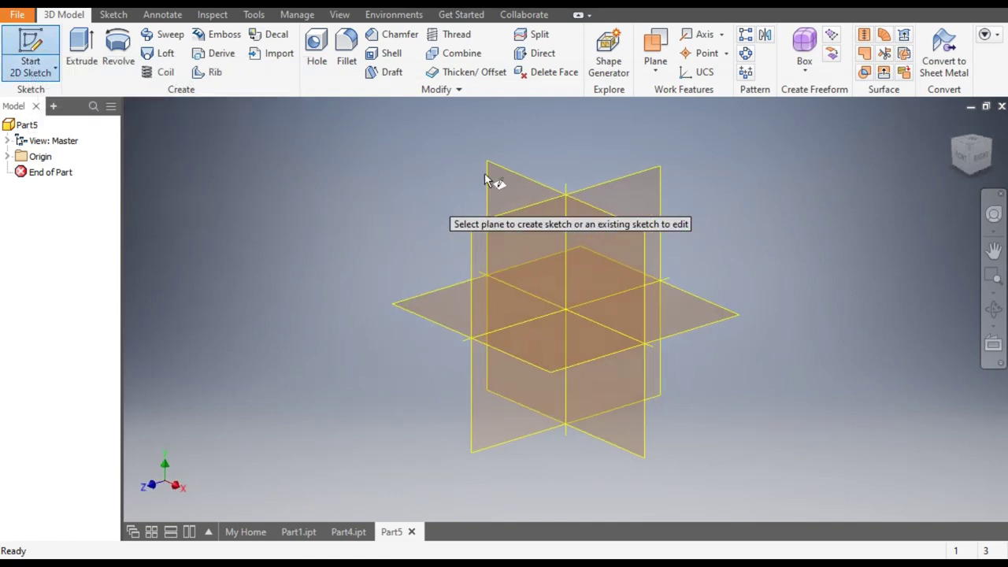
{"action": "left_click", "coordinate": [522, 181]}
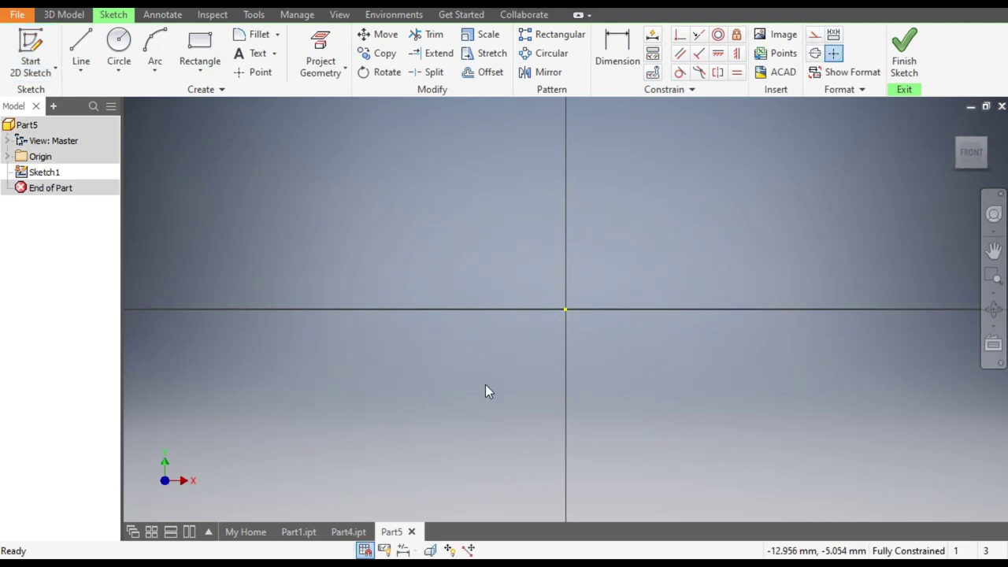
- Sketch a center-point arc of about 12 mm radius around the origin, opening toward the positive X side
{"action": "left_click", "coordinate": [157, 73]}
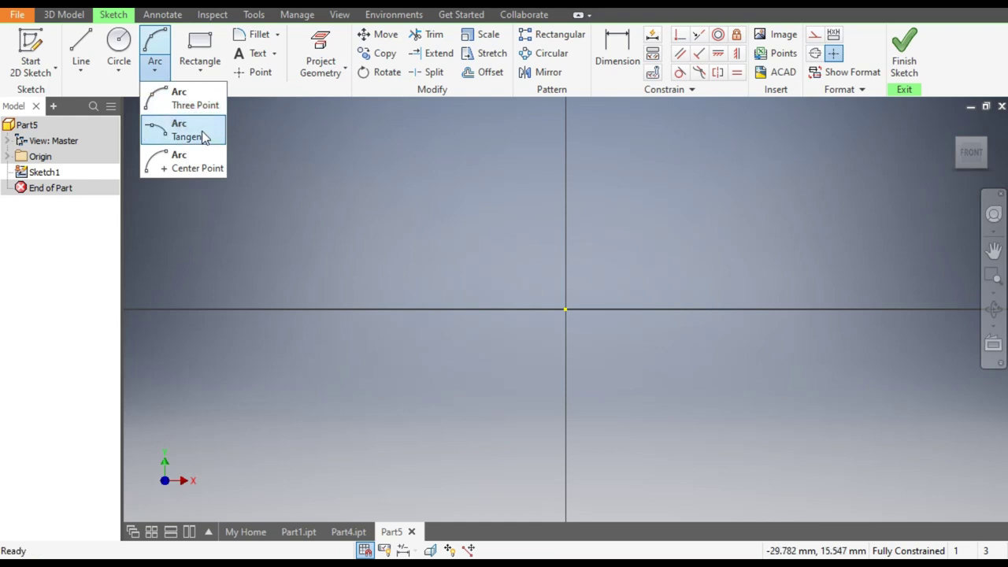
{"action": "left_click", "coordinate": [203, 169]}
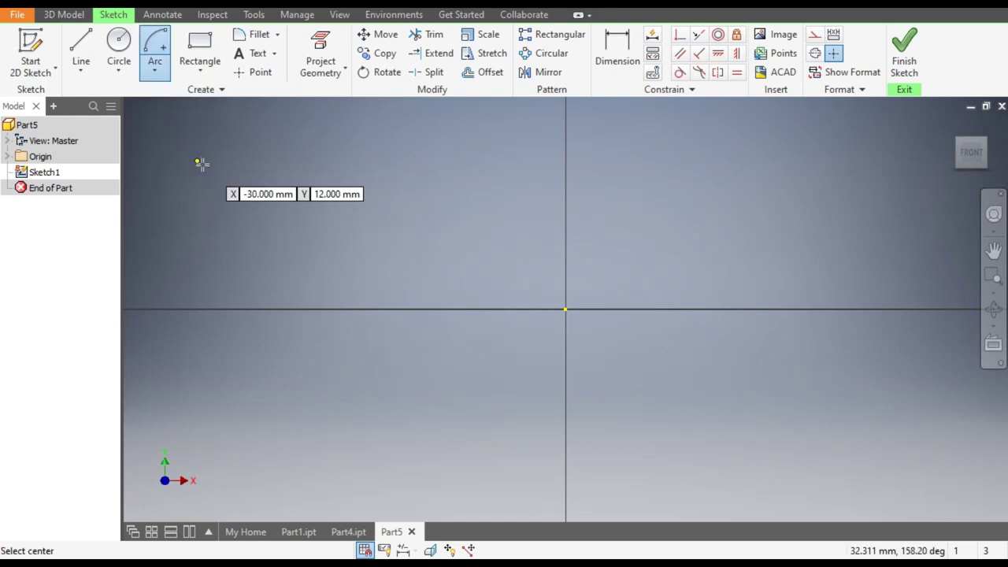
{"action": "left_click", "coordinate": [565, 309]}
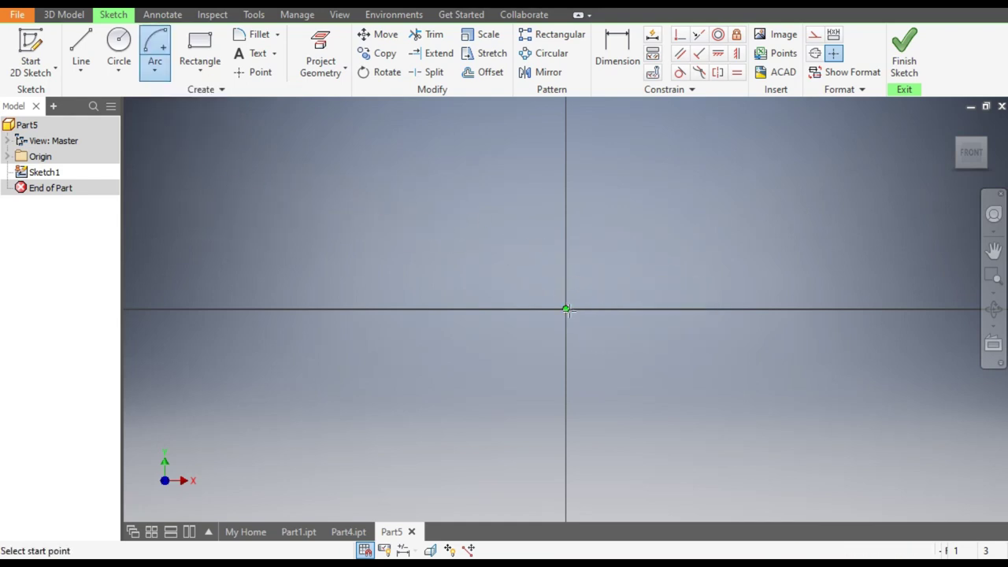
{"action": "left_click", "coordinate": [463, 419]}
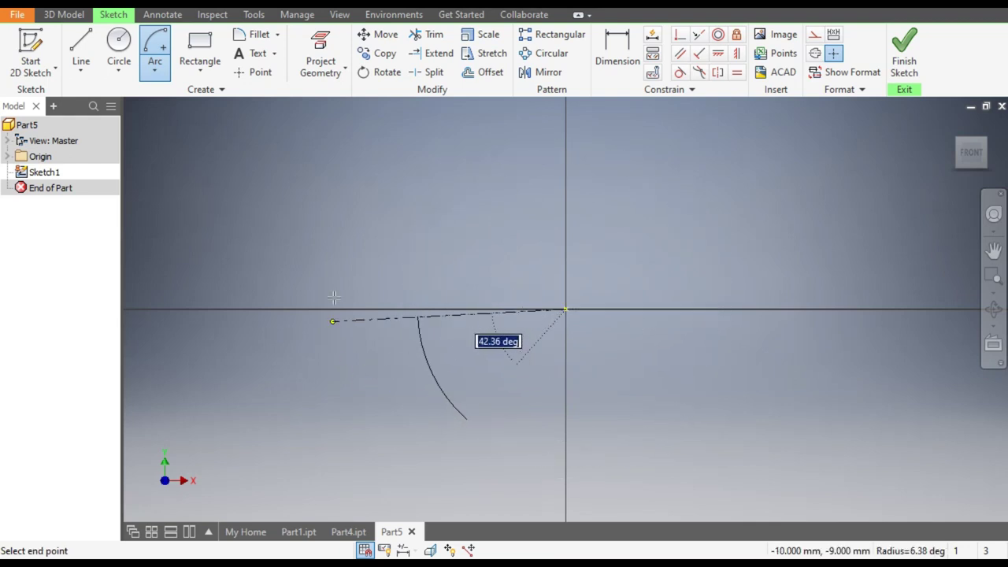
{"action": "left_click", "coordinate": [540, 210]}
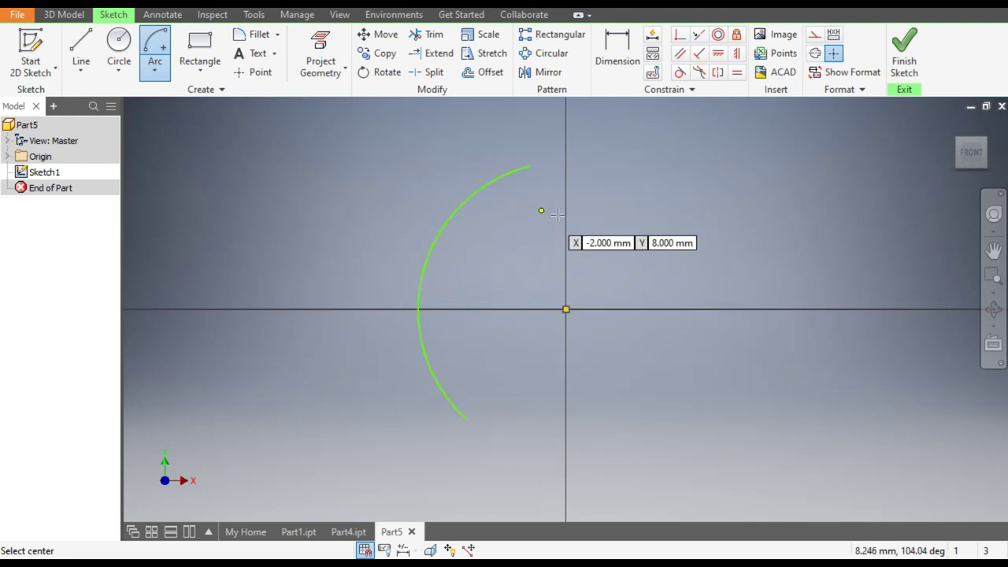
- Dimension the arc's radius as 120 mm
{"action": "left_click", "coordinate": [618, 52]}
{"action": "left_click", "coordinate": [471, 198]}
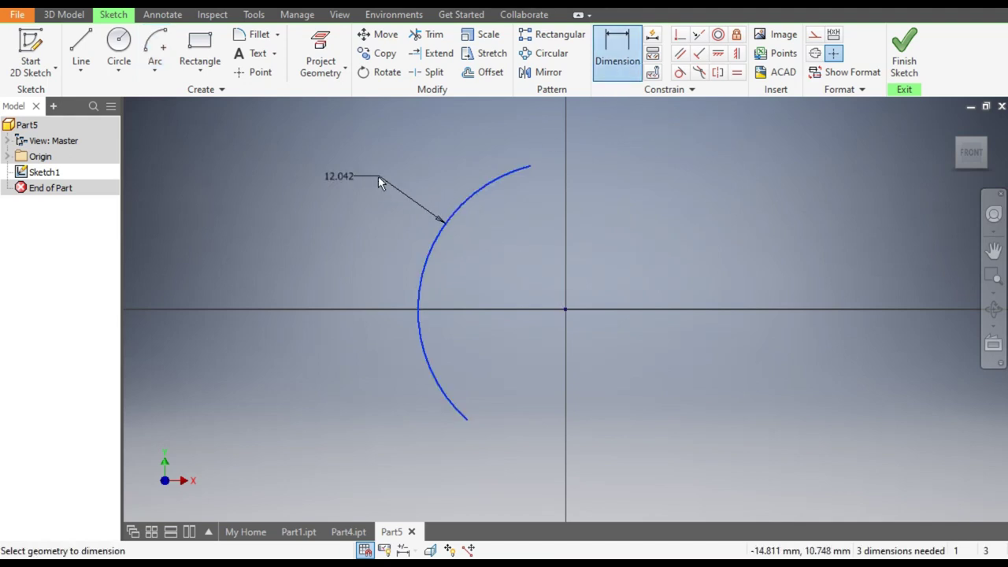
{"action": "left_click", "coordinate": [356, 182]}
{"action": "type", "text": "120"}
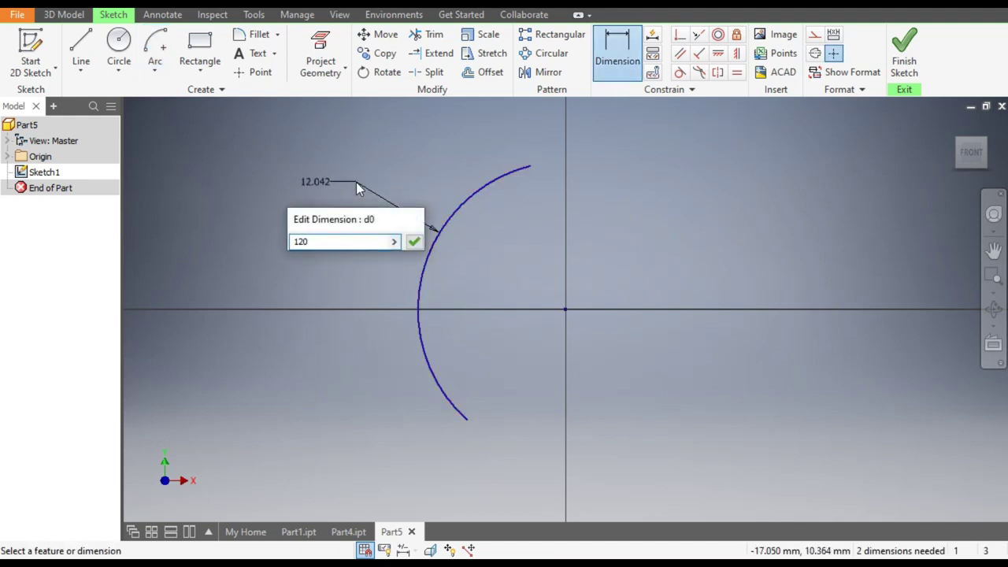
{"action": "key", "text": "Return"}
{"action": "scroll", "coordinate": [430, 310], "scroll_direction": "up", "scroll_amount": 3}
{"action": "mouse_move", "coordinate": [430, 310]}
{"action": "middle_mouse_down"}
{"action": "mouse_move", "coordinate": [467, 349]}
{"action": "mouse_move", "coordinate": [549, 333]}
{"action": "mouse_move", "coordinate": [530, 275]}
{"action": "middle_mouse_up"}
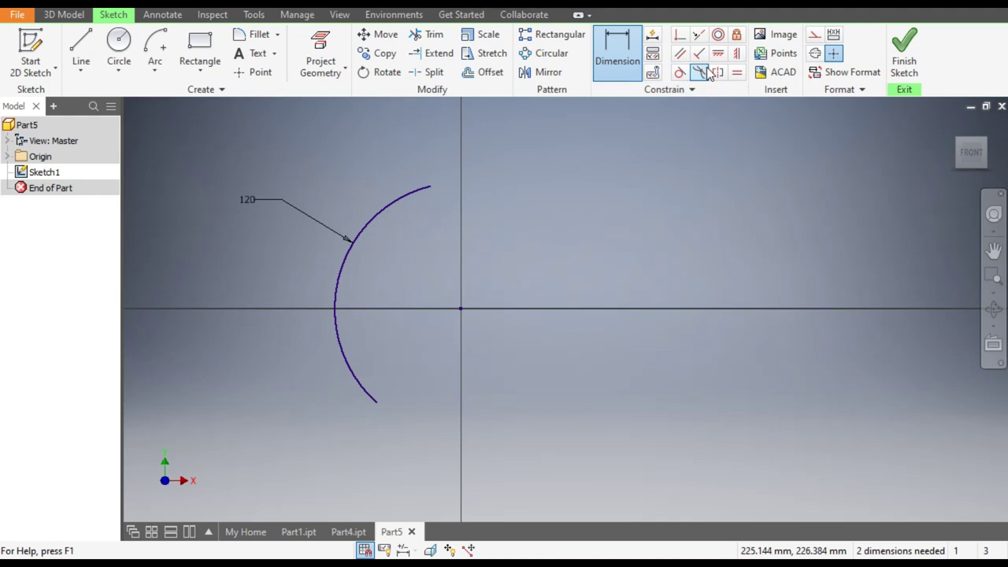
- Constrain the arc's two endpoints to align vertically and lengthen the arc by moving its upper endpoint toward the vertical axis
{"action": "left_click", "coordinate": [736, 55]}
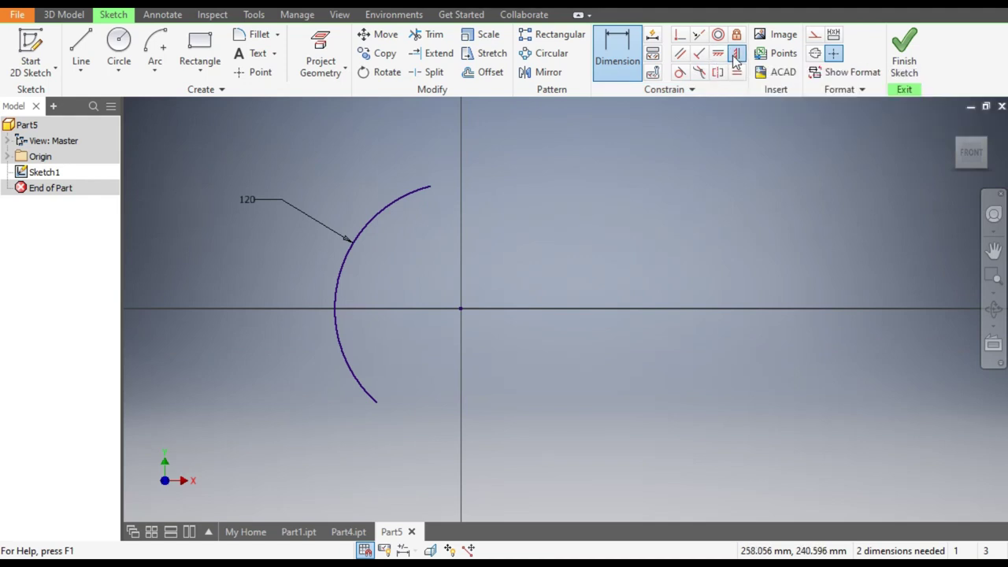
{"action": "left_click", "coordinate": [430, 188]}
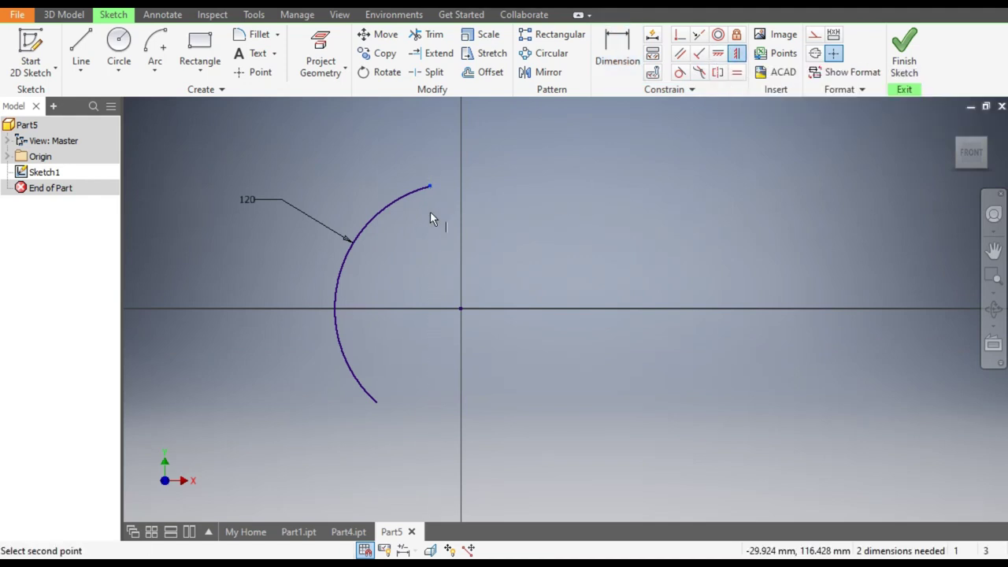
{"action": "left_click", "coordinate": [377, 401]}
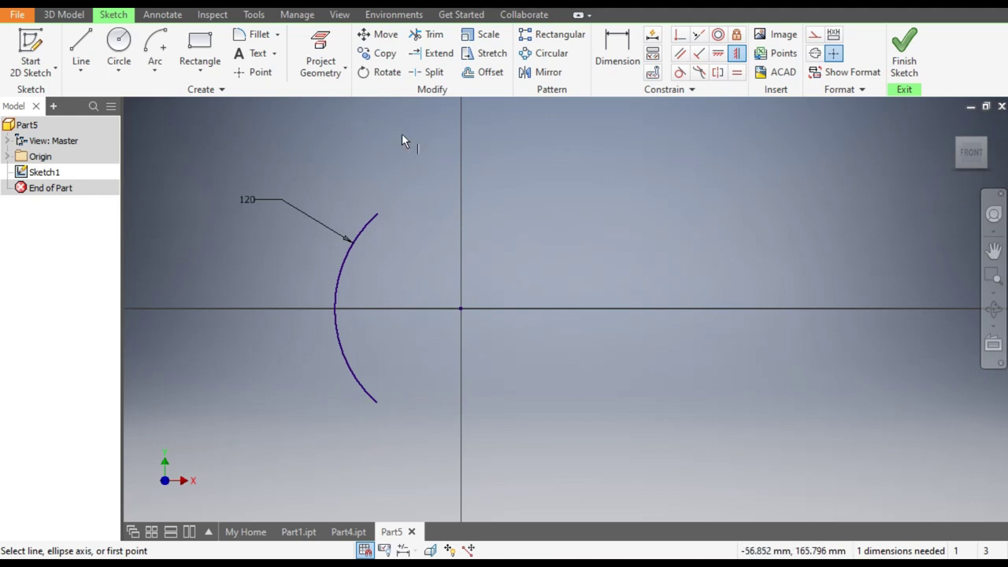
{"action": "key", "text": "Escape"}
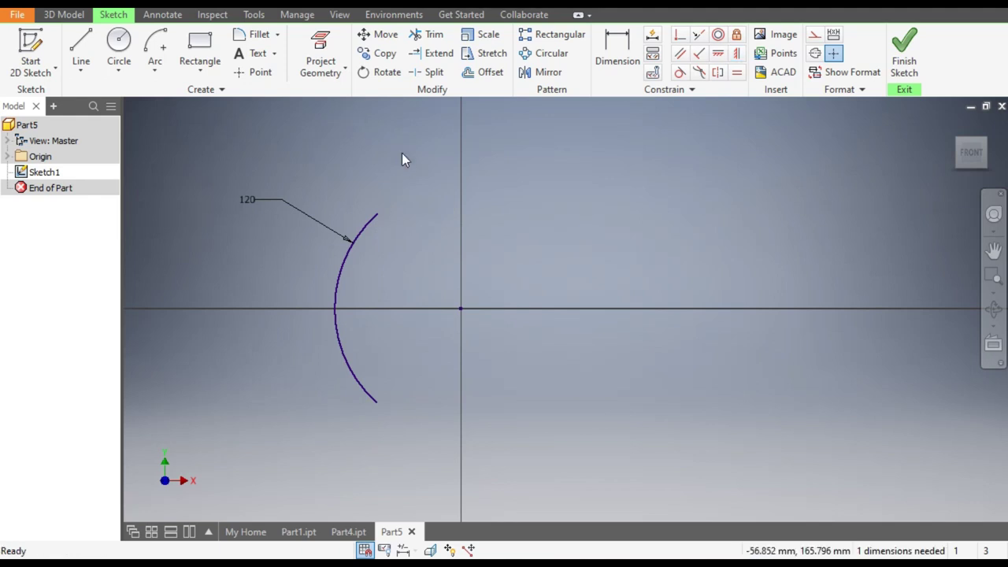
{"action": "left_click_drag", "start_coordinate": [385, 212], "coordinate": [417, 210]}
- Draw a 980 mm horizontal line from the origin along the positive X axis and convert it to construction geometry
{"action": "middle_click_drag", "start_coordinate": [423, 285], "coordinate": [319, 272]}
{"action": "scroll", "coordinate": [399, 296], "scroll_direction": "down", "scroll_amount": 4}
{"action": "left_click", "coordinate": [88, 37]}
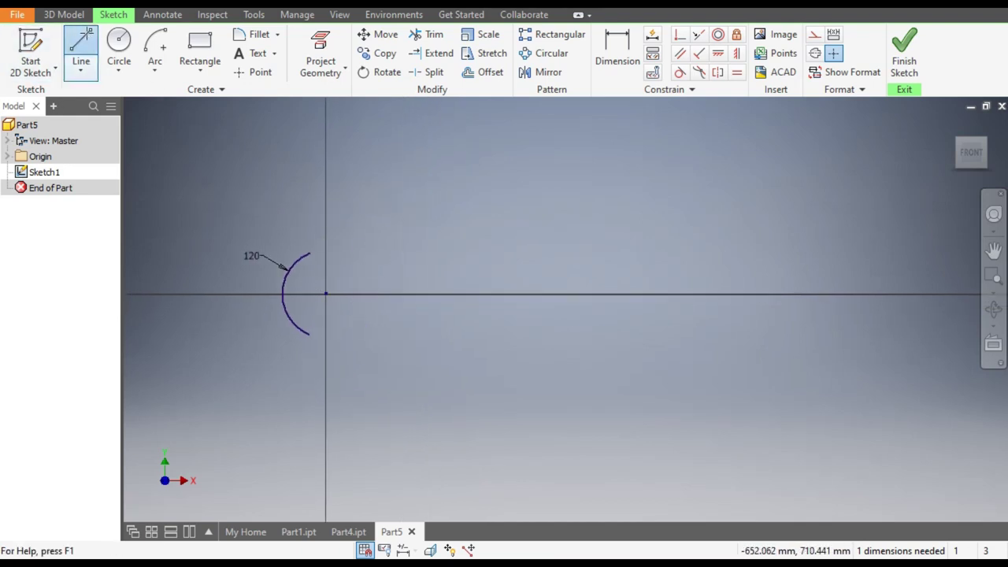
{"action": "left_click", "coordinate": [327, 293]}
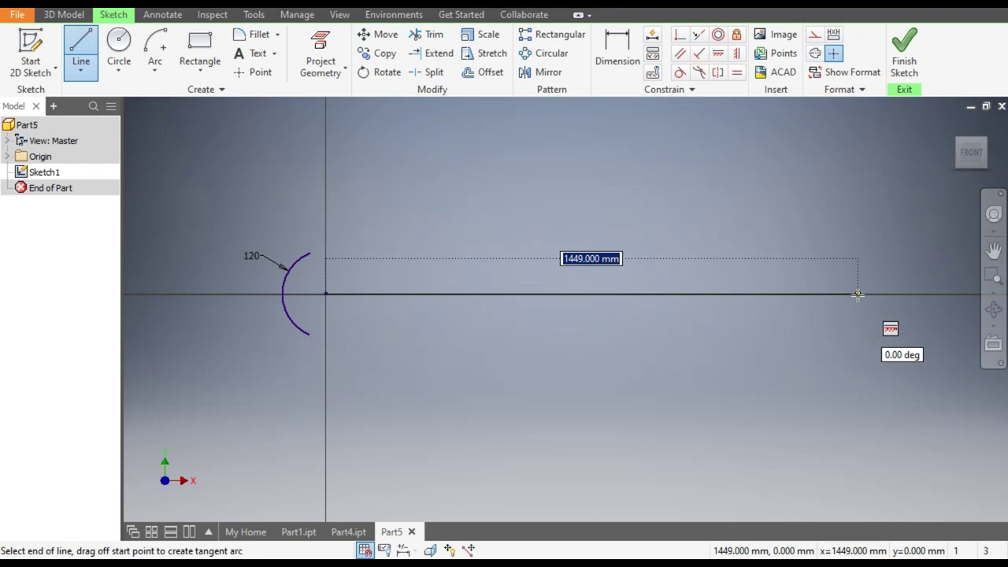
{"action": "type", "text": "980"}
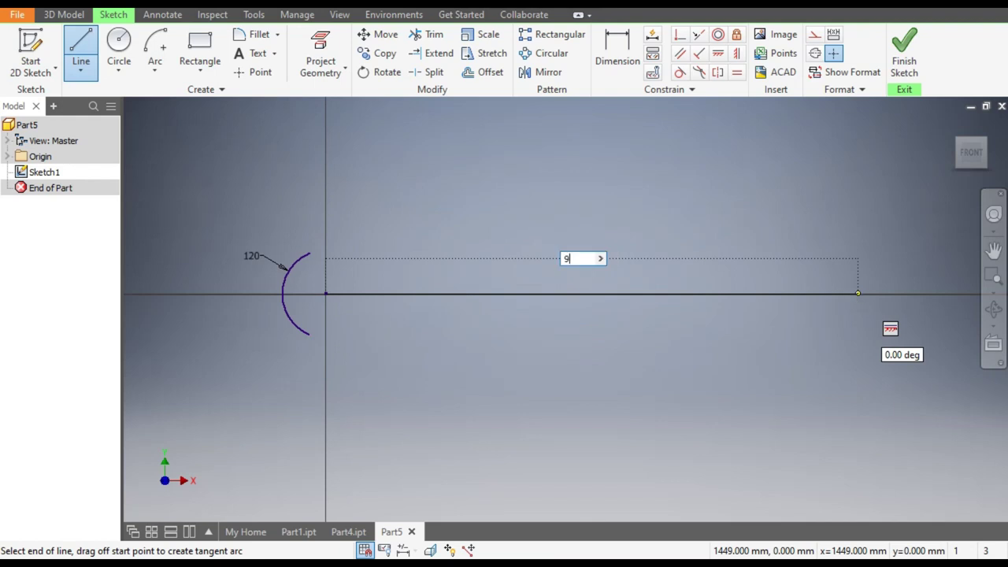
{"action": "key", "text": "Return"}
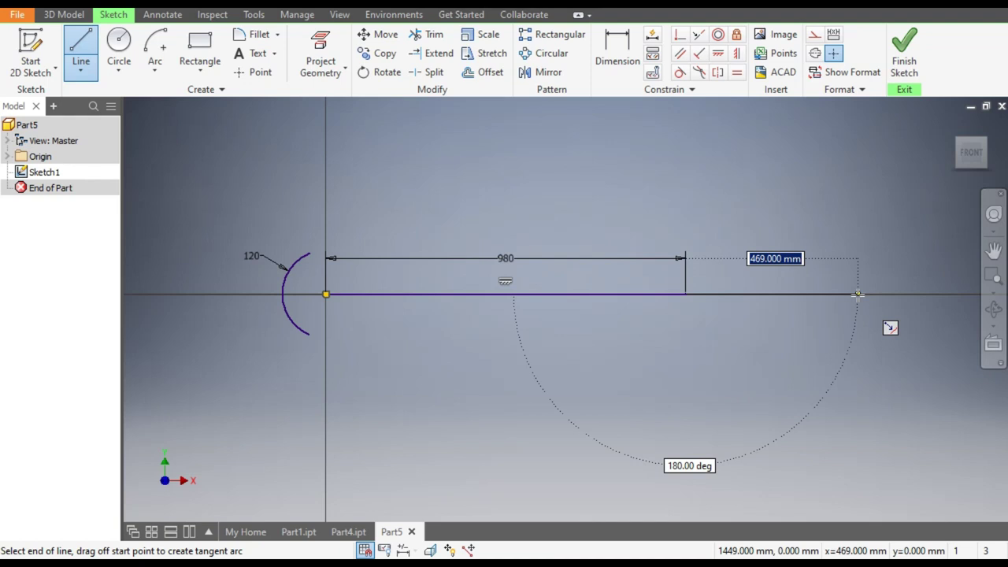
{"action": "key", "text": "Escape"}
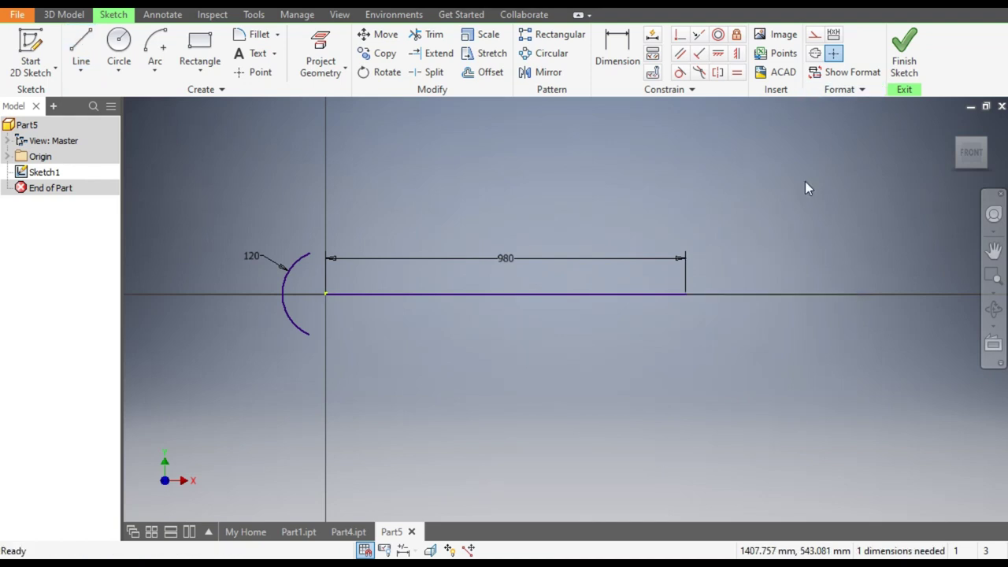
{"action": "left_click", "coordinate": [637, 295]}
{"action": "left_click", "coordinate": [814, 38]}
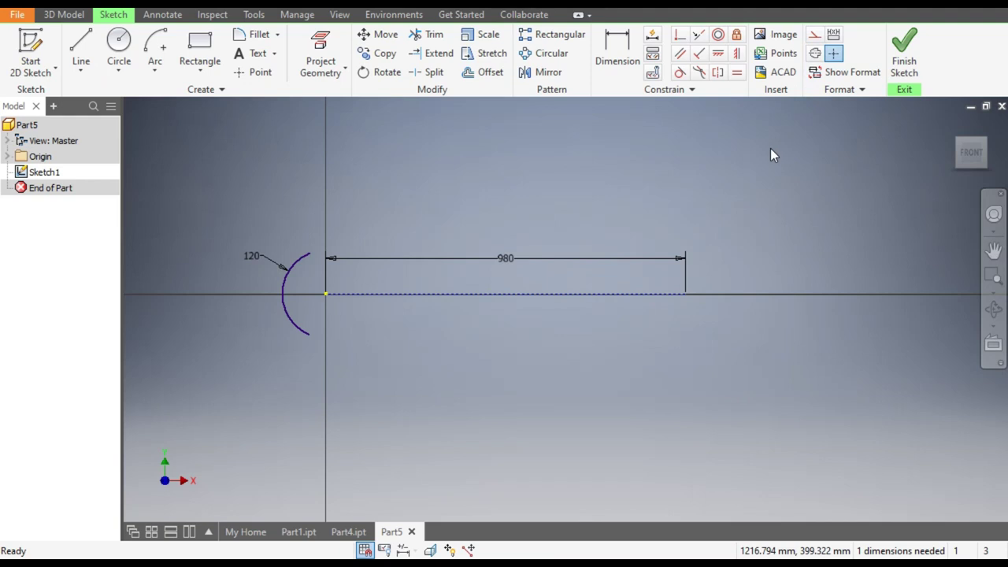
- Draw an 800 mm horizontal line toward the arc, starting about 73 mm below the construction line's far end
{"action": "left_click", "coordinate": [80, 49]}
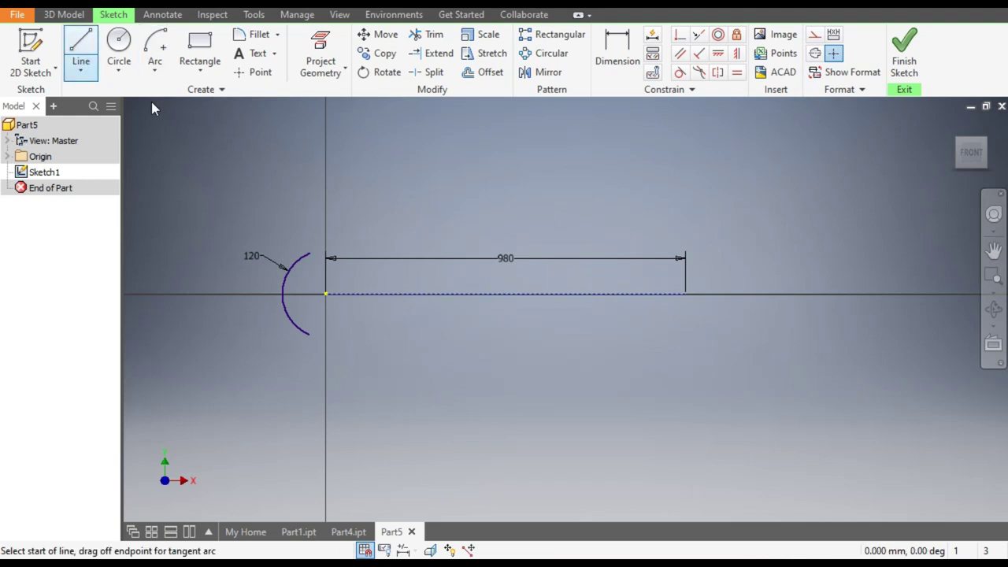
{"action": "left_click", "coordinate": [686, 318]}
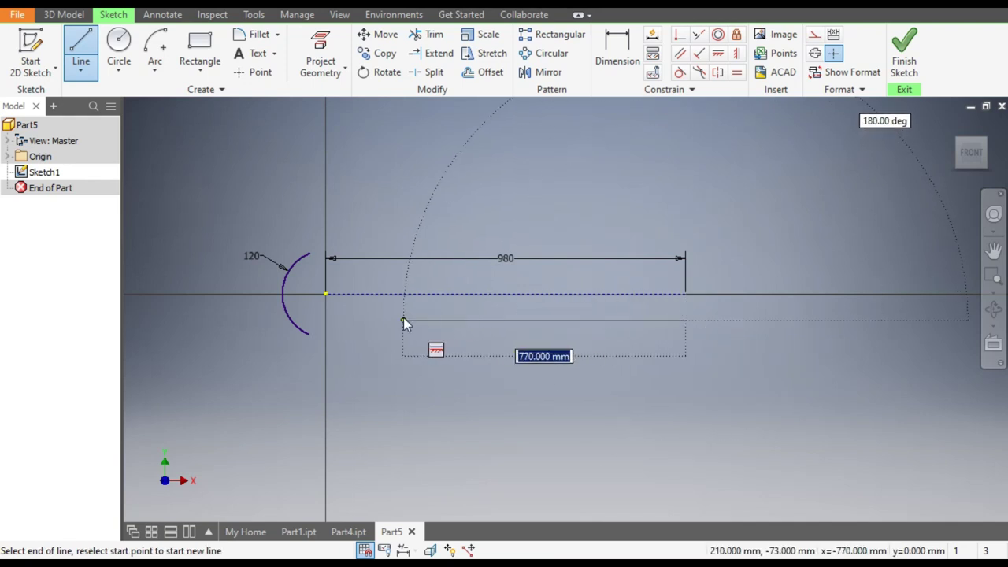
{"action": "type", "text": "800"}
{"action": "key", "text": "Tab"}
{"action": "key", "text": "Return"}
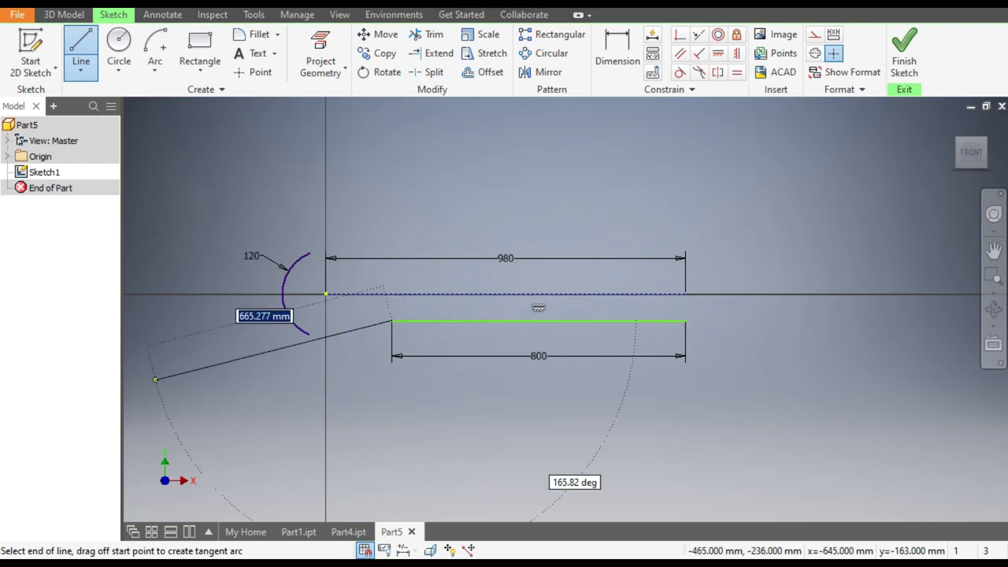
{"action": "key", "text": "Escape"}
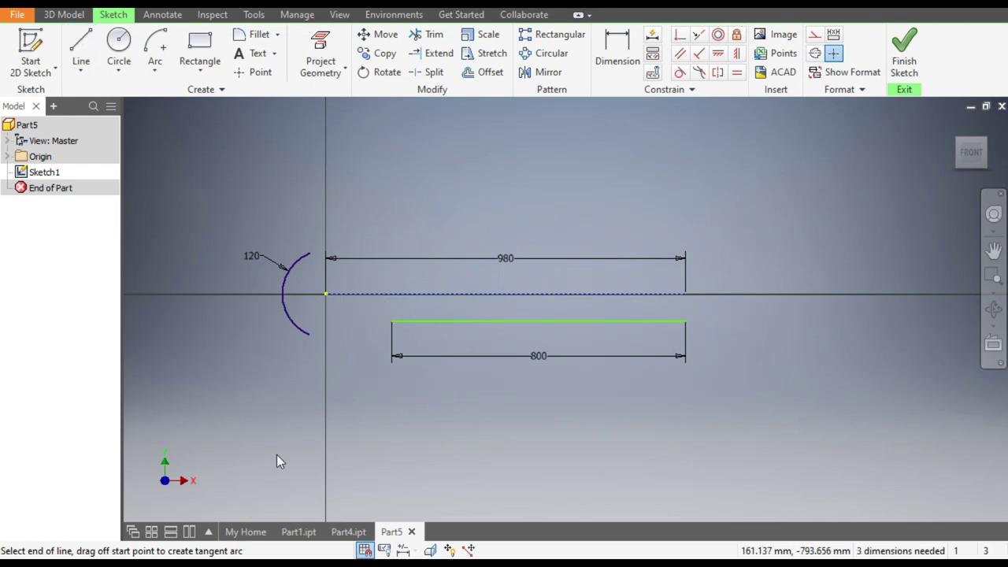
- Dimension the distance between the 800 mm line and the construction line as 30 mm
{"action": "left_click", "coordinate": [607, 82]}
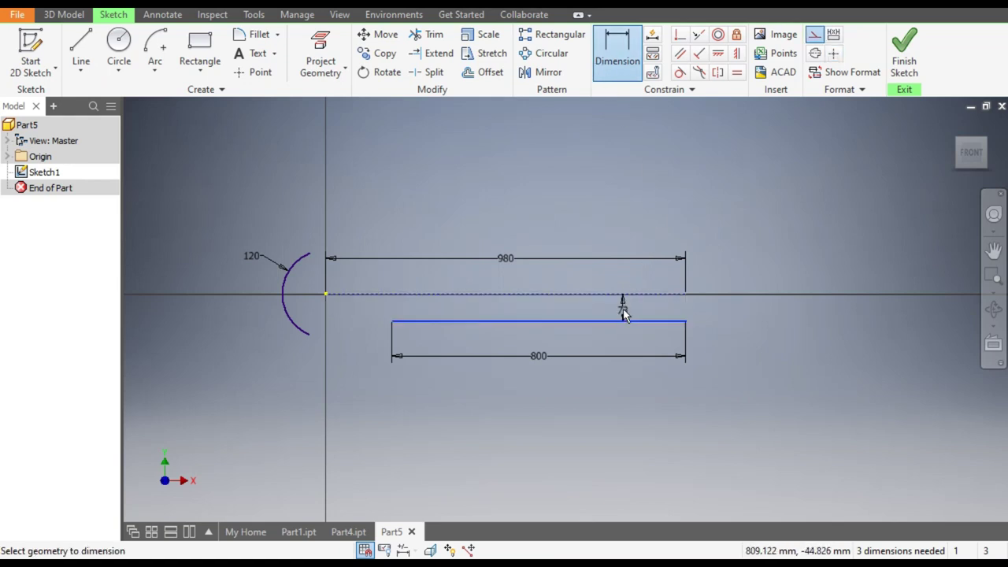
{"action": "left_click", "coordinate": [622, 321]}
{"action": "left_click", "coordinate": [622, 294]}
{"action": "left_click", "coordinate": [623, 312]}
{"action": "type", "text": "30"}
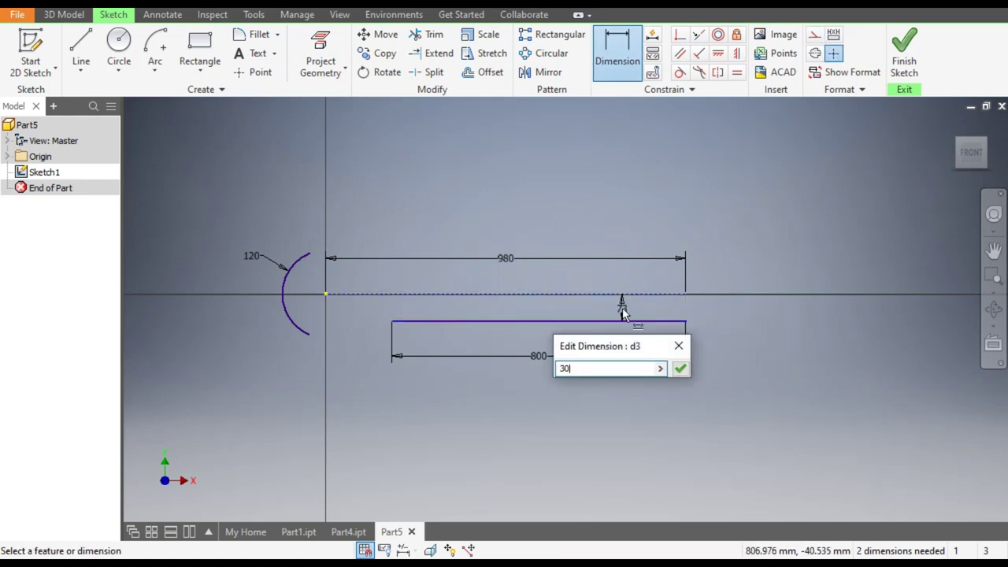
{"action": "key", "text": "Return"}
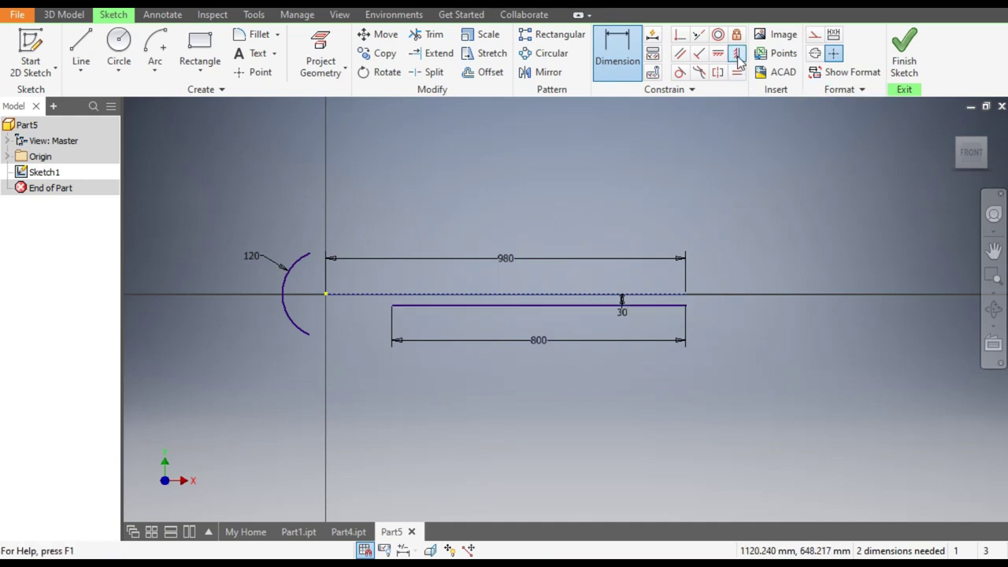
- Constrain the far endpoint of the 800 mm line to align vertically with the construction line's far endpoint
{"action": "left_click", "coordinate": [737, 55]}
{"action": "scroll", "coordinate": [690, 307], "scroll_direction": "up", "scroll_amount": 5}
{"action": "left_click", "coordinate": [666, 314]}
{"action": "scroll", "coordinate": [727, 319], "scroll_direction": "down", "scroll_amount": 1}
{"action": "middle_click_drag", "start_coordinate": [726, 319], "coordinate": [835, 352]}
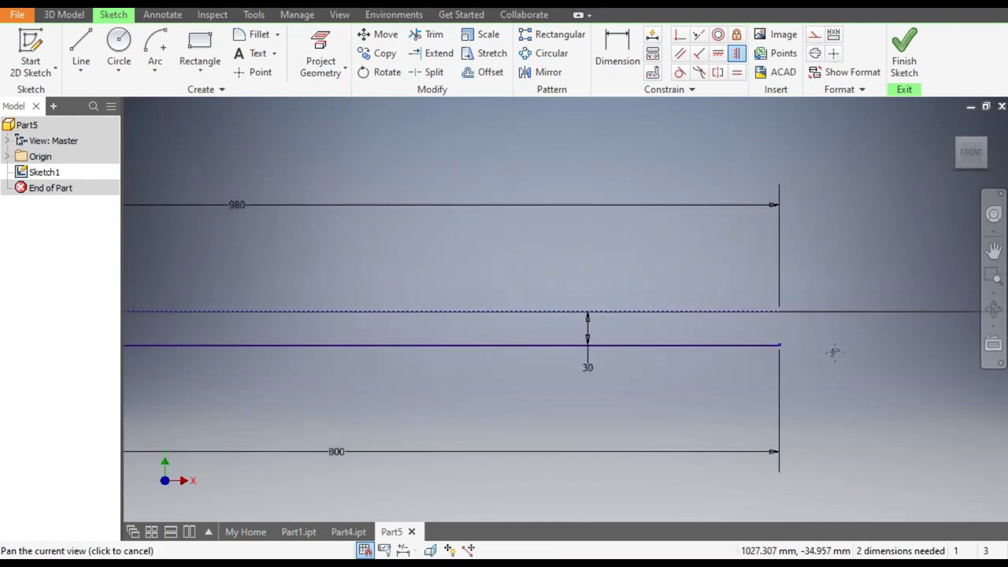
{"action": "left_click", "coordinate": [786, 311]}
{"action": "scroll", "coordinate": [845, 292], "scroll_direction": "down", "scroll_amount": 3}
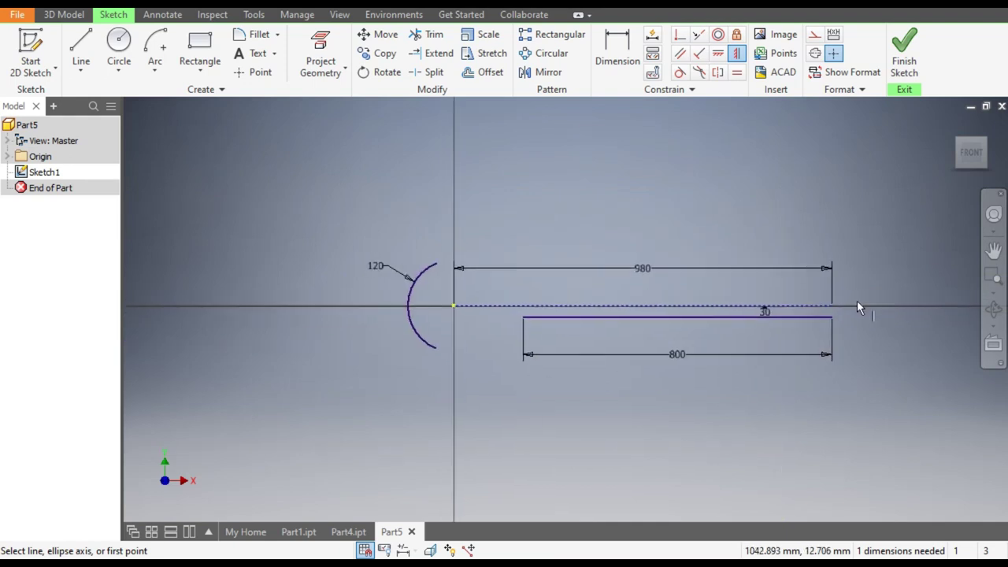
{"action": "key", "text": "Escape"}
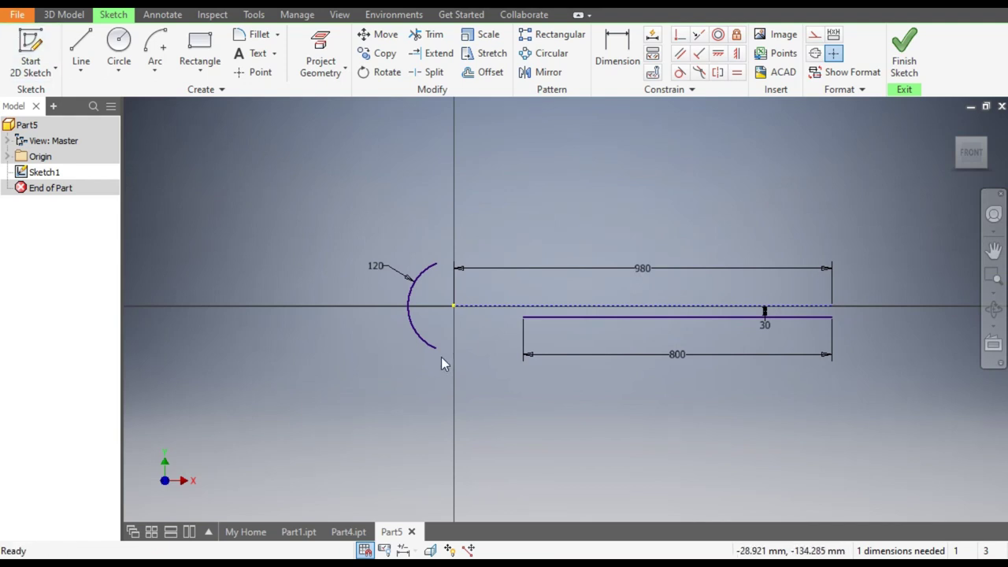
- Extend the 120 mm arc's ends and draw a sloping line from its lower end to about X 96, Y -57 mm
{"action": "scroll", "coordinate": [441, 357], "scroll_direction": "up", "scroll_amount": 3}
{"action": "left_click_drag", "start_coordinate": [434, 342], "coordinate": [453, 346]}
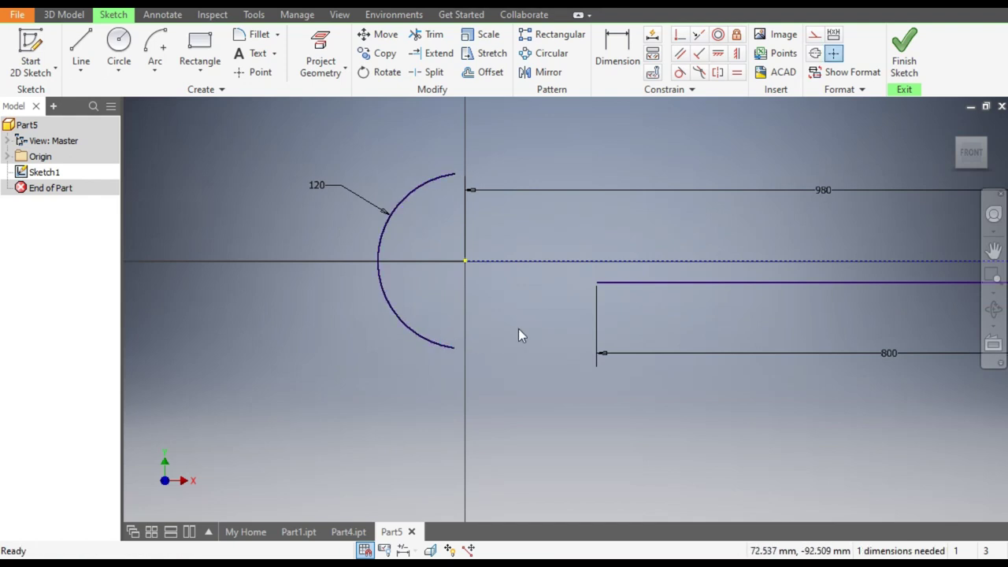
{"action": "left_click", "coordinate": [81, 47]}
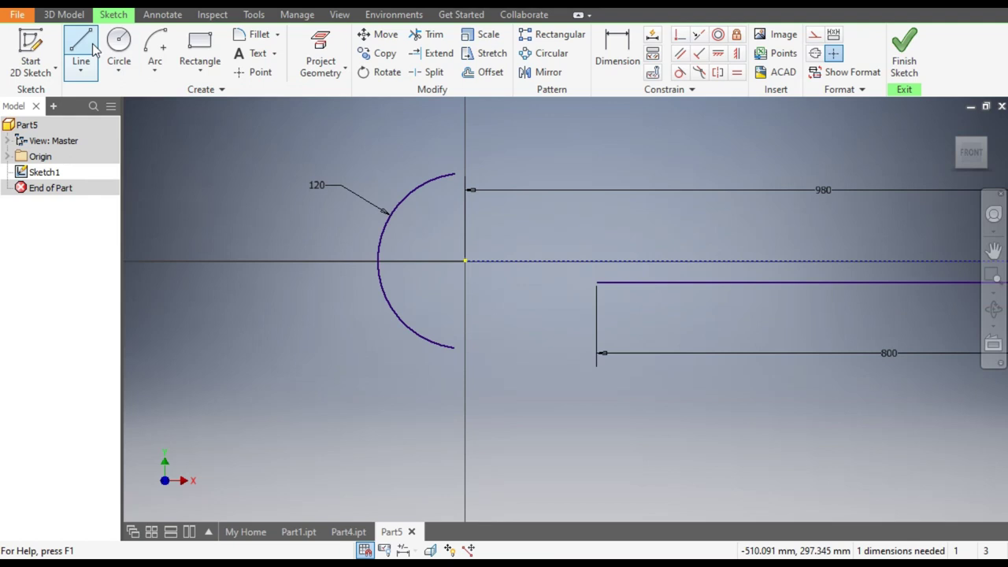
{"action": "left_click", "coordinate": [453, 346]}
{"action": "left_click", "coordinate": [535, 303]}
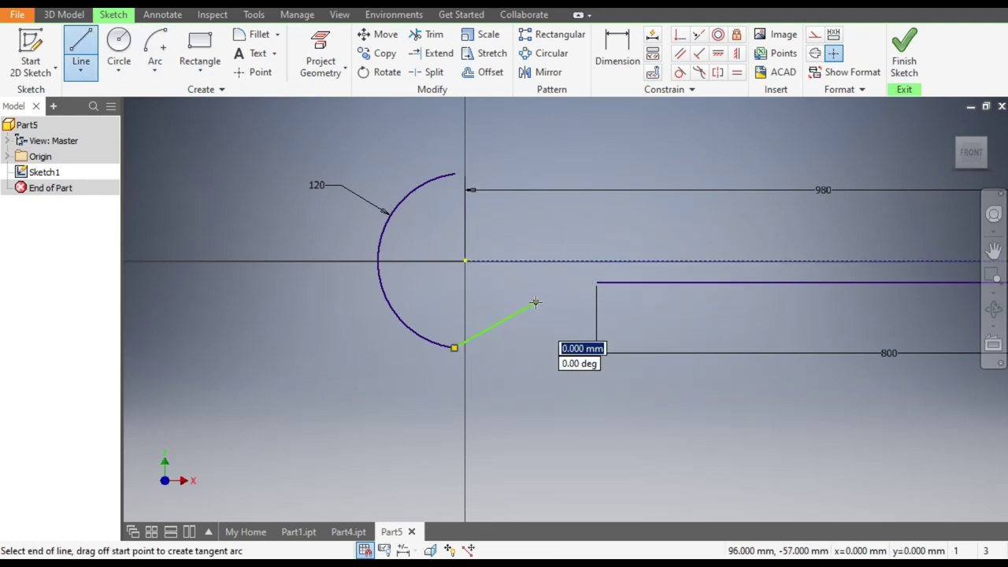
{"action": "key", "text": "Escape"}
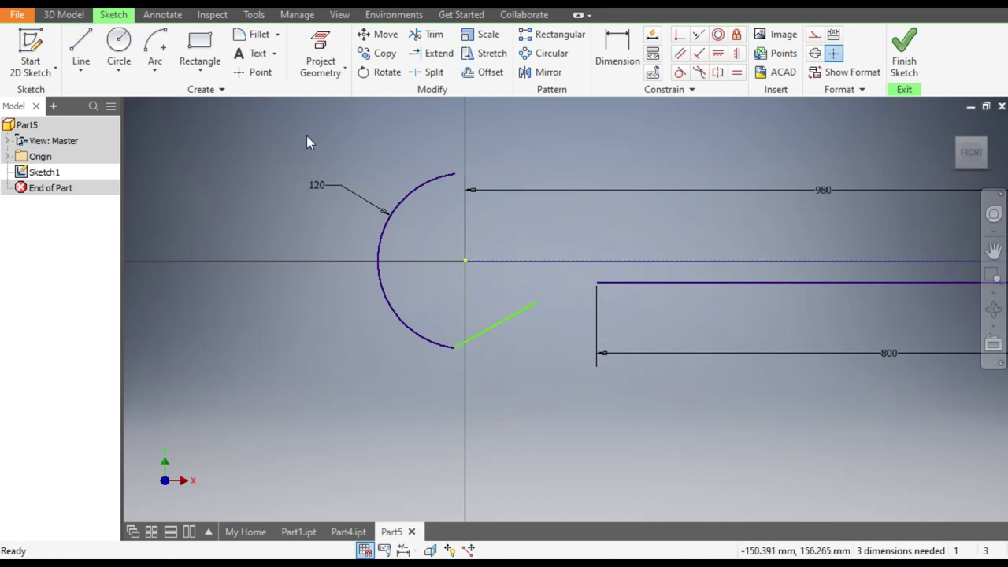
- Draw a three-point arc of about 62.39 mm radius from the 800 mm line's near end to the sloping line's free end
{"action": "left_click", "coordinate": [168, 79]}
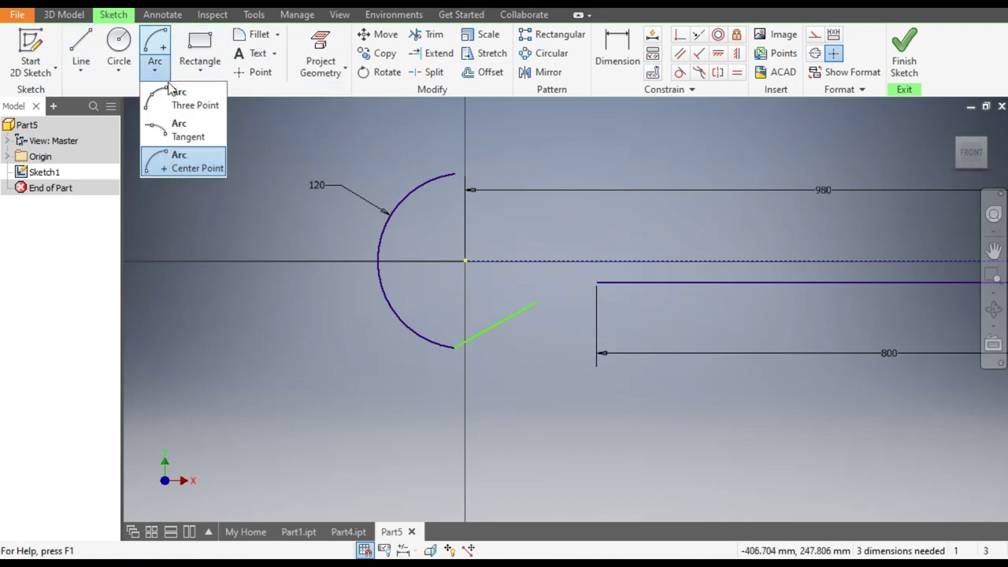
{"action": "left_click", "coordinate": [168, 96]}
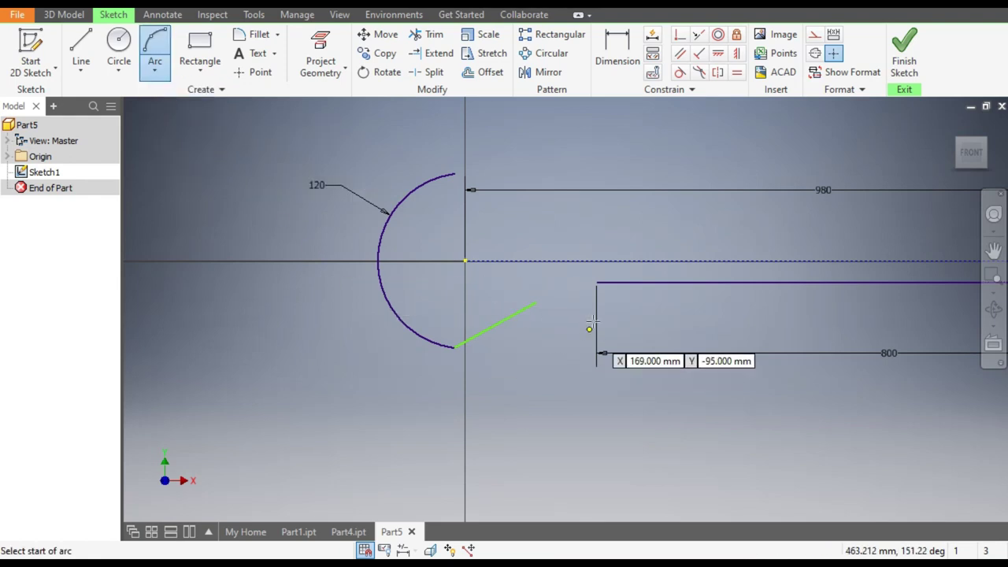
{"action": "left_click", "coordinate": [597, 282]}
{"action": "left_click", "coordinate": [536, 303]}
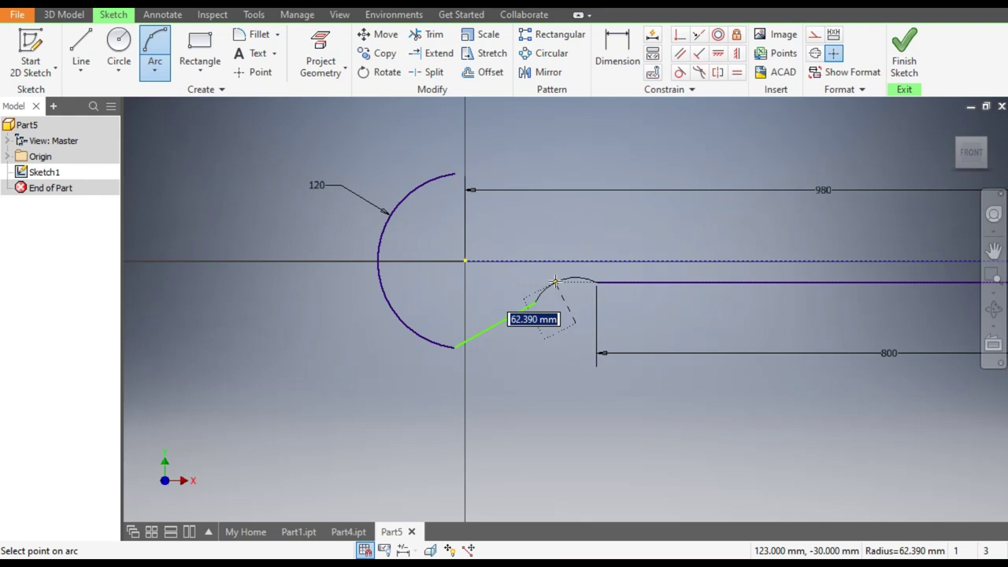
{"action": "left_click", "coordinate": [555, 282]}
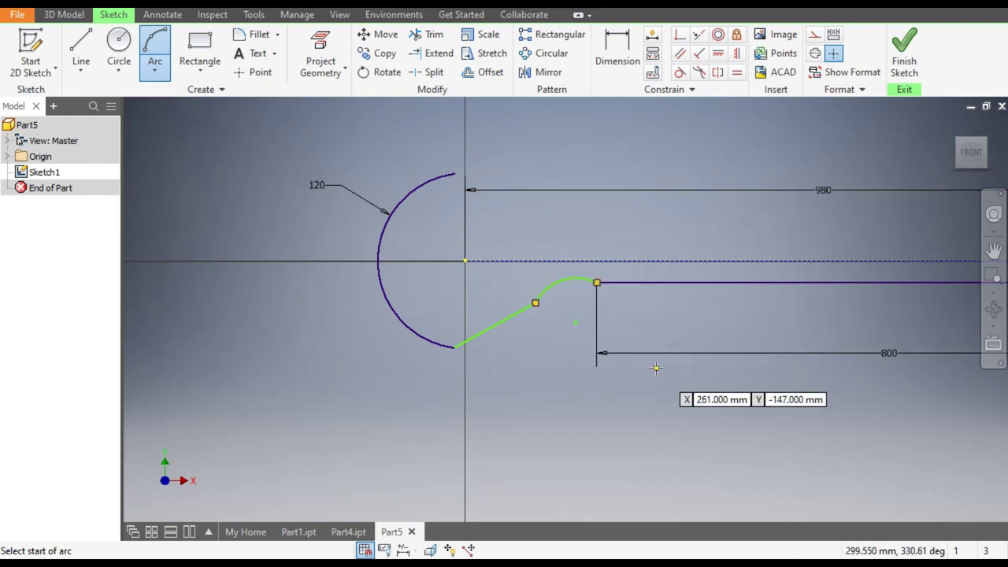
{"action": "key", "text": "Escape"}
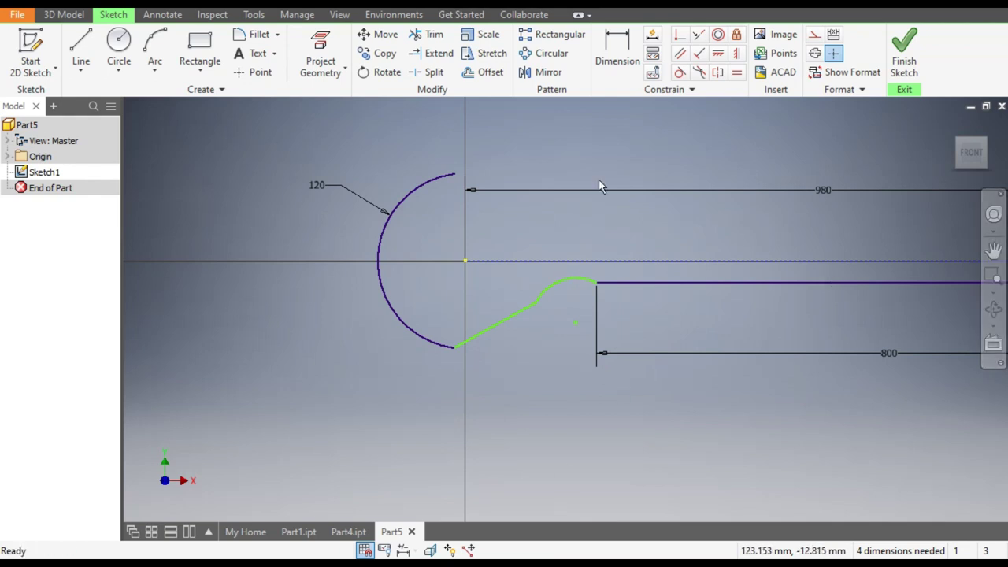
- Make the small arc tangent to the 800 mm line and the sloping line, and the sloping line tangent to the 120 mm arc
{"action": "left_click", "coordinate": [679, 75]}
{"action": "left_click", "coordinate": [645, 281]}
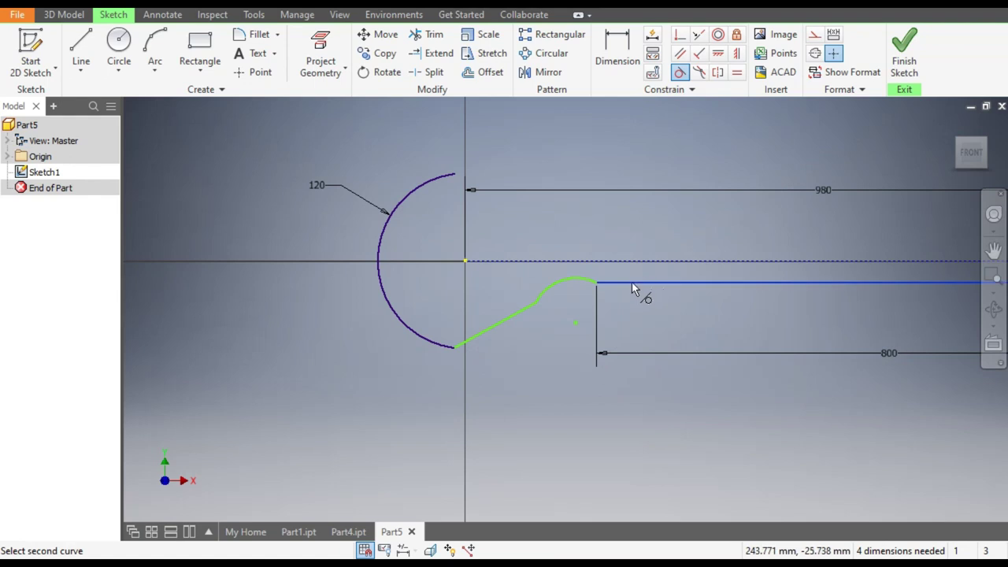
{"action": "left_click", "coordinate": [584, 282]}
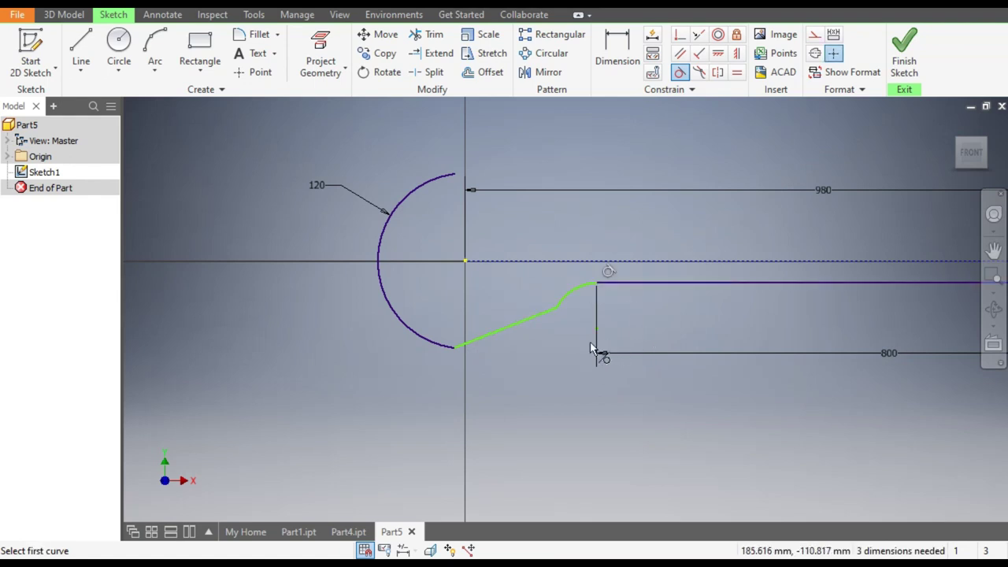
{"action": "left_click", "coordinate": [547, 313]}
{"action": "left_click", "coordinate": [566, 299]}
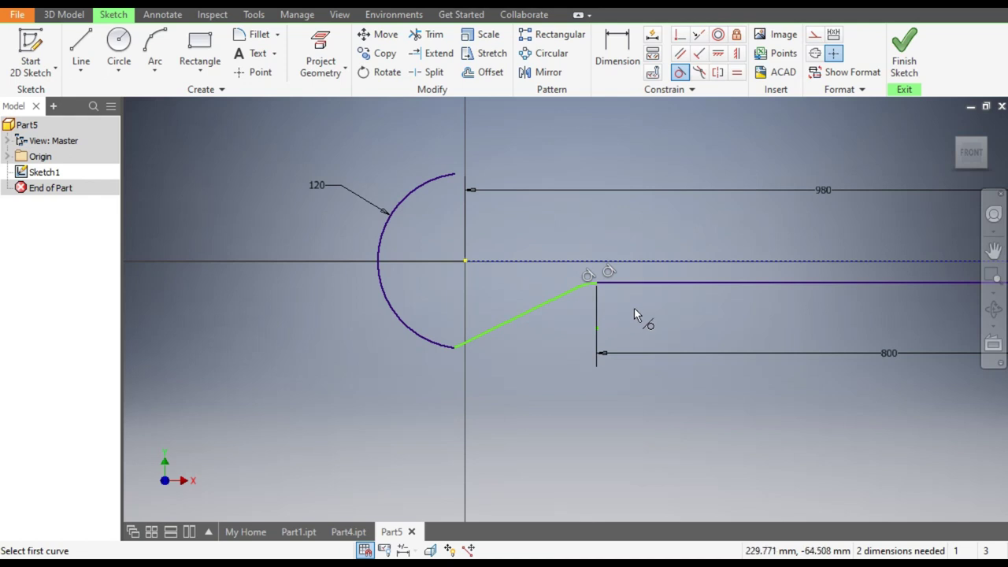
{"action": "left_click", "coordinate": [477, 336]}
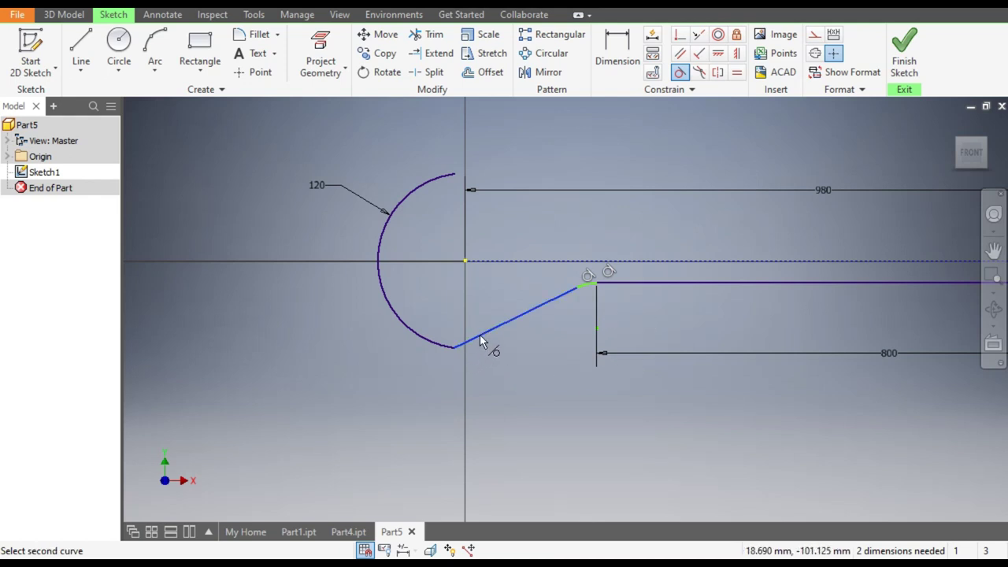
{"action": "left_click", "coordinate": [434, 341]}
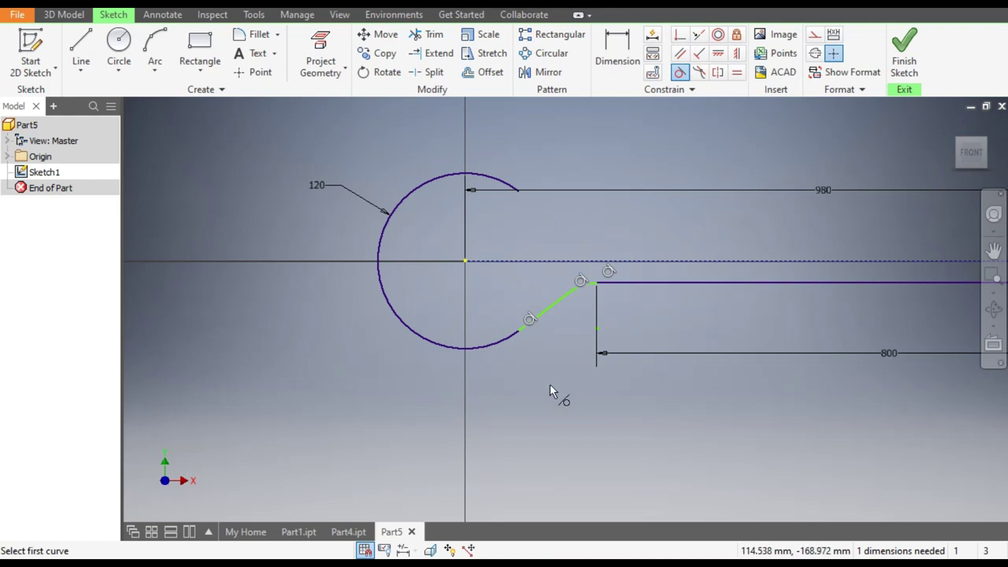
{"action": "key", "text": "Escape"}
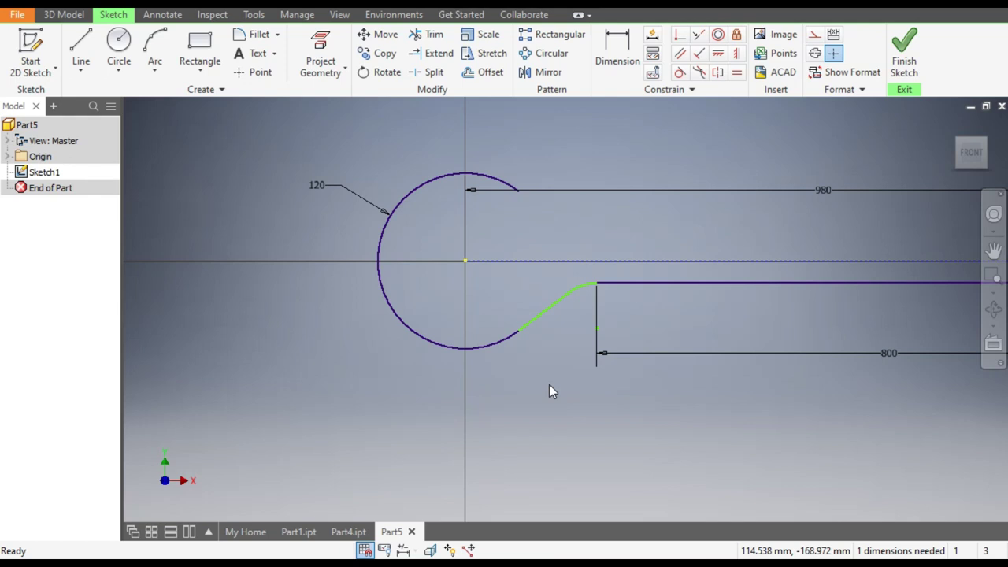
- Dimension the small connecting arc with a radius of 50 mm
{"action": "left_click", "coordinate": [621, 52]}
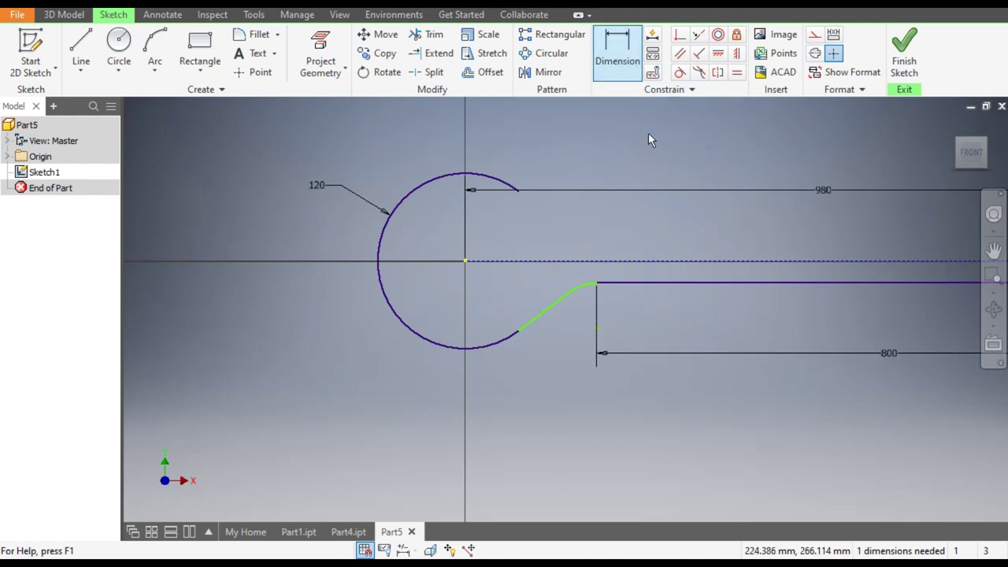
{"action": "left_click", "coordinate": [586, 291]}
{"action": "left_click", "coordinate": [622, 310]}
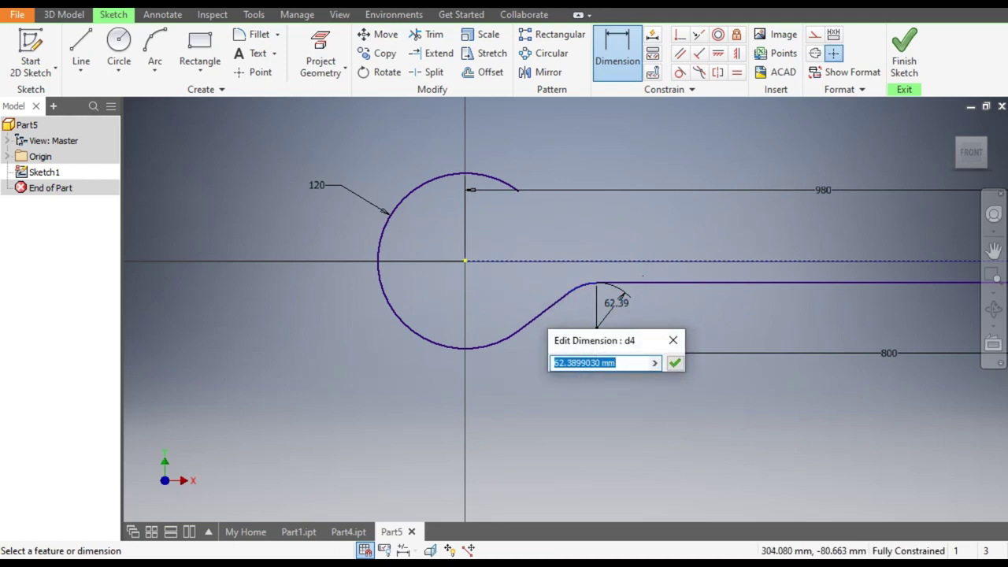
{"action": "type", "text": "5"}
{"action": "key", "text": "Return"}
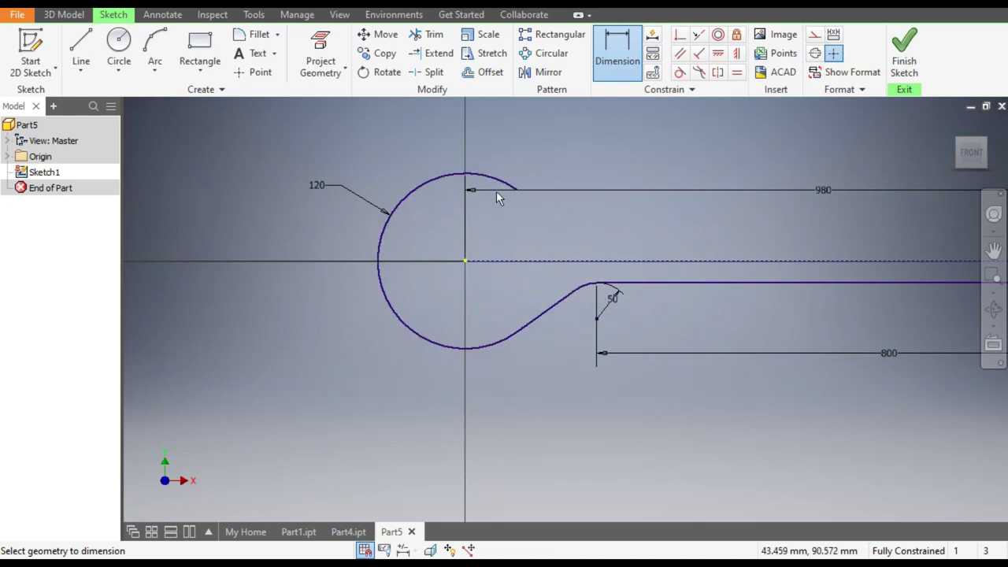
- Mirror the sloping line and the 50 mm arc across the horizontal construction line
{"action": "left_click", "coordinate": [547, 72]}
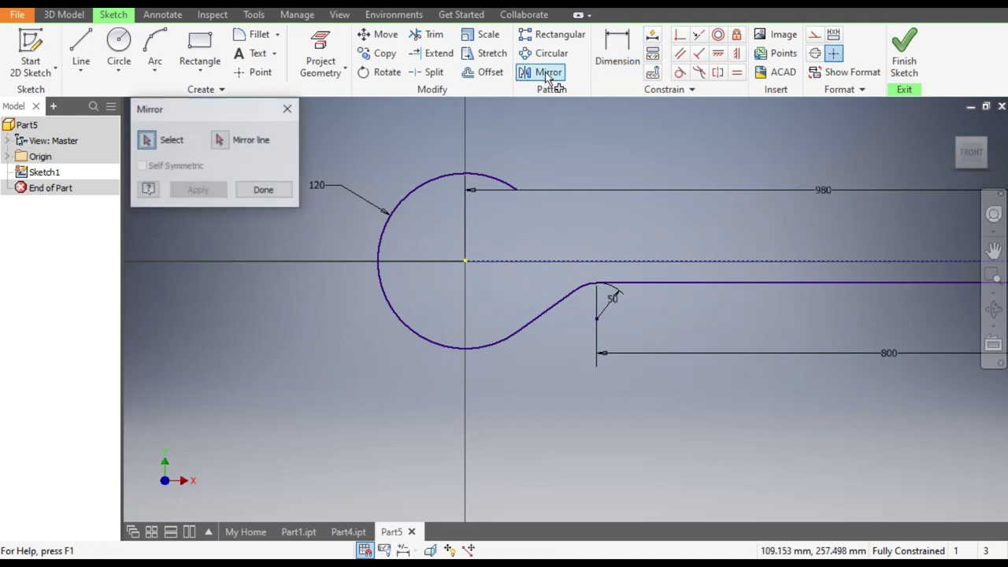
{"action": "left_click", "coordinate": [588, 293]}
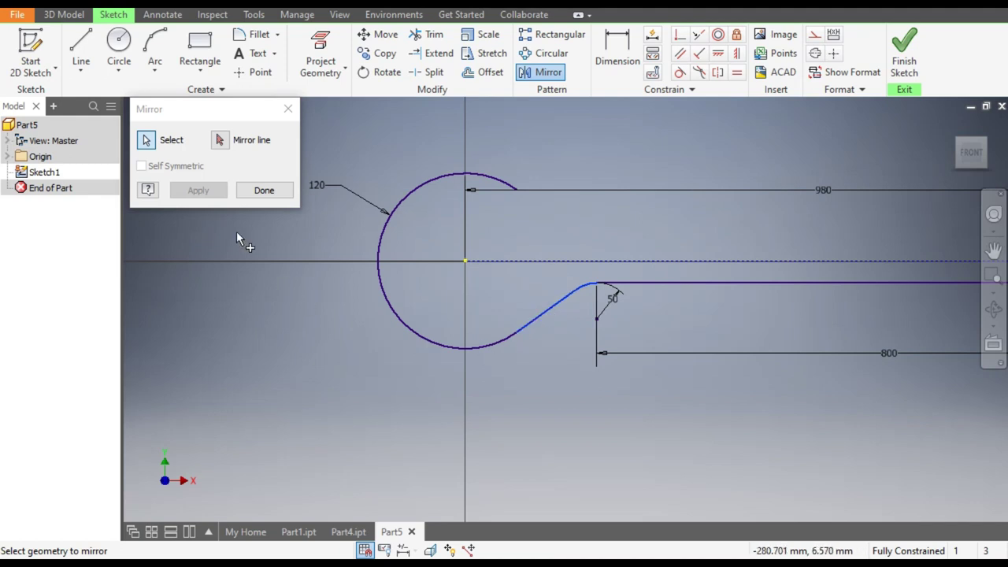
{"action": "left_click", "coordinate": [222, 147]}
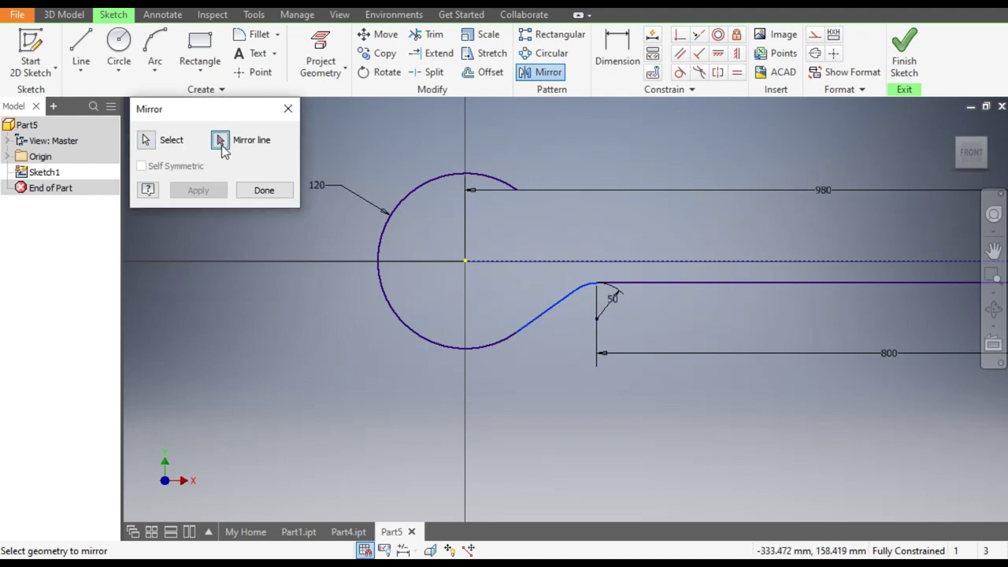
{"action": "left_click", "coordinate": [558, 260]}
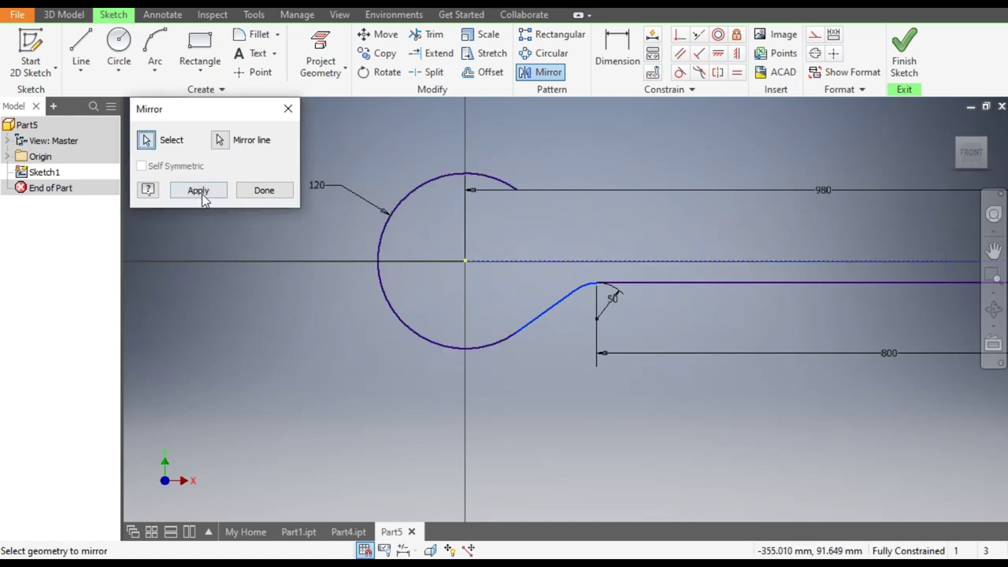
{"action": "left_click", "coordinate": [202, 194]}
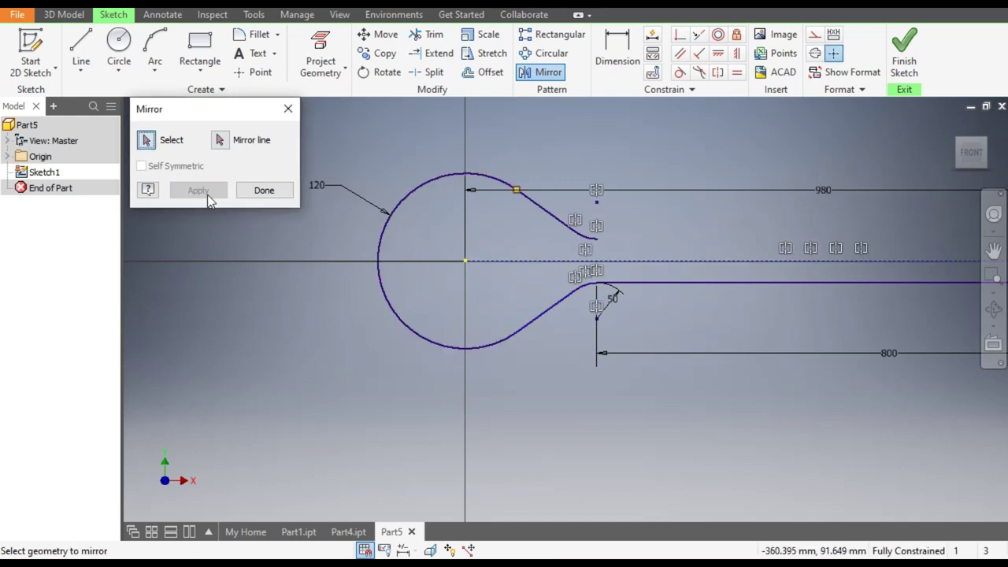
{"action": "left_click", "coordinate": [264, 190]}
- Draw a 300 mm horizontal line from the free end of the mirrored arc, parallel to the 800 mm line
{"action": "scroll", "coordinate": [252, 277], "scroll_direction": "down", "scroll_amount": 4}
{"action": "scroll", "coordinate": [225, 276], "scroll_direction": "up", "scroll_amount": 5}
{"action": "scroll", "coordinate": [207, 272], "scroll_direction": "down", "scroll_amount": 1}
{"action": "middle_click_drag", "start_coordinate": [207, 272], "coordinate": [81, 286]}
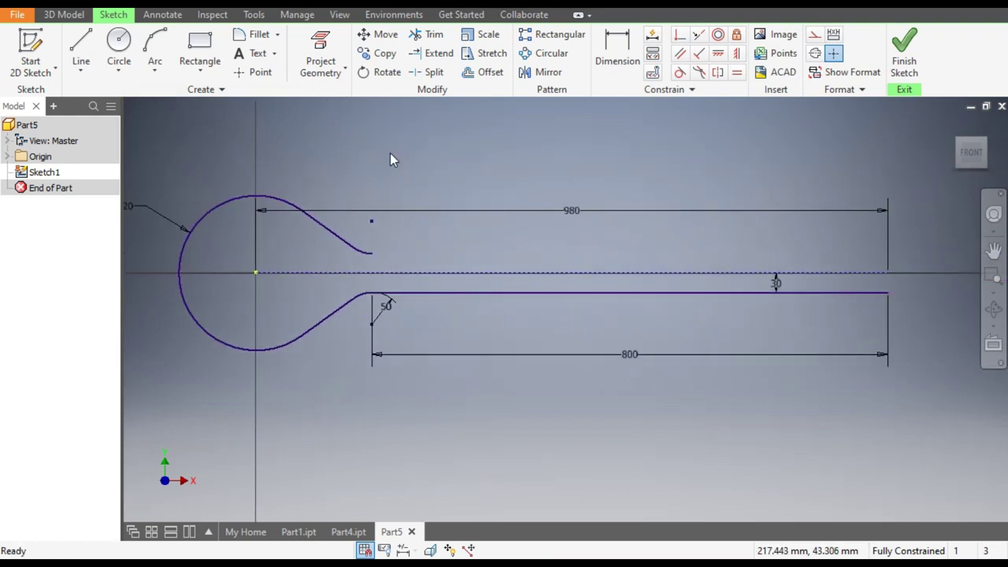
{"action": "left_click", "coordinate": [81, 47]}
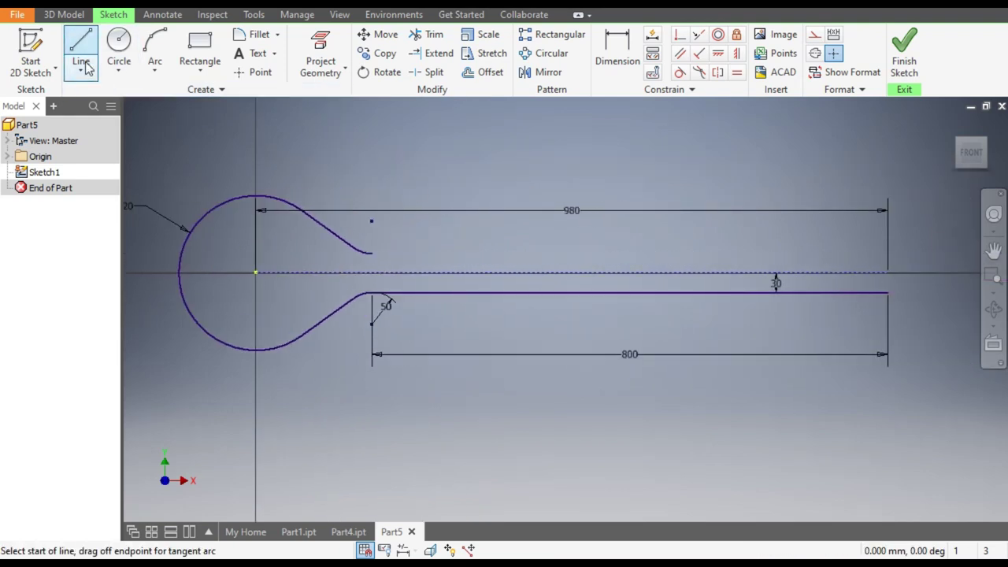
{"action": "left_click", "coordinate": [370, 253]}
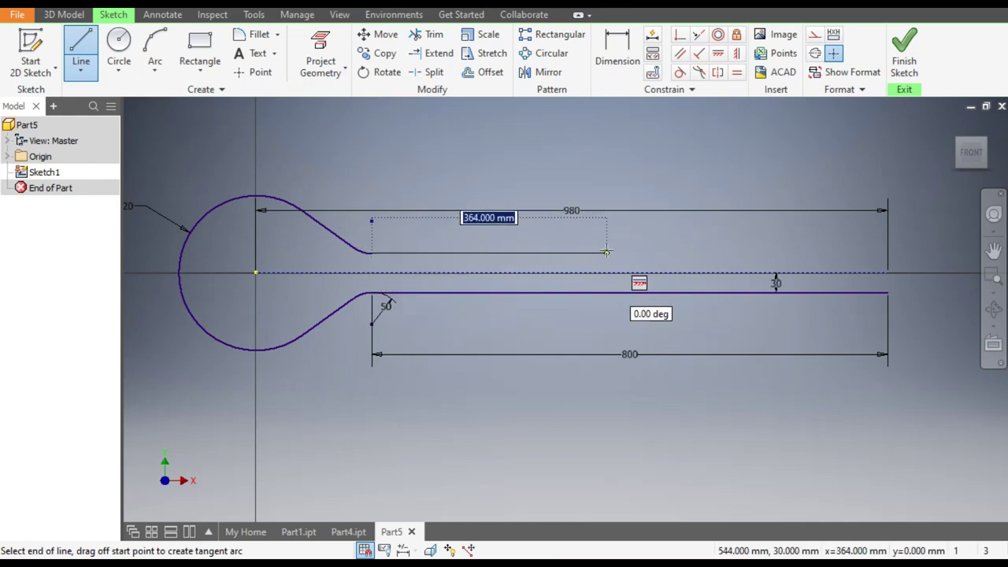
{"action": "type", "text": "300"}
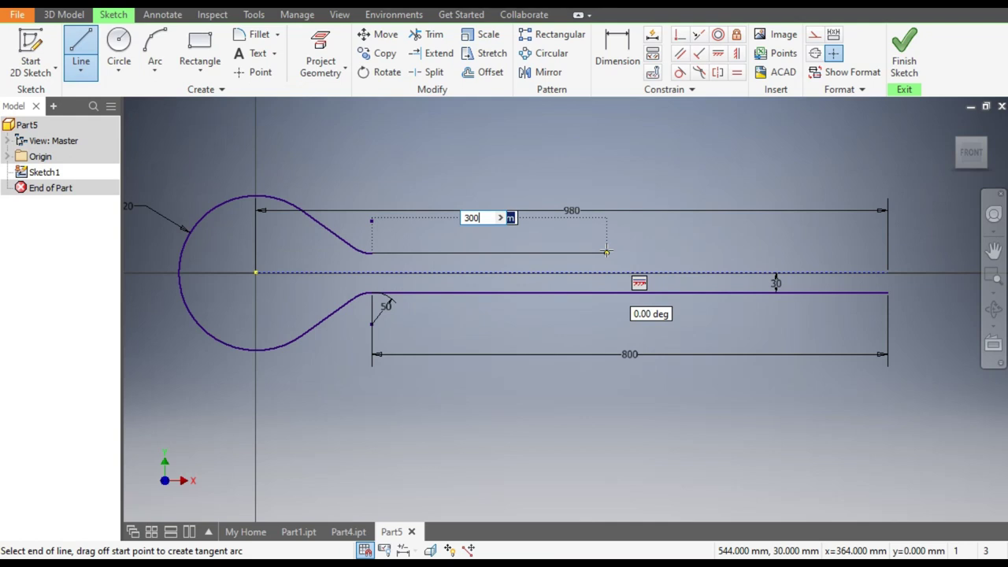
{"action": "key", "text": "Return"}
{"action": "key", "text": "Escape"}
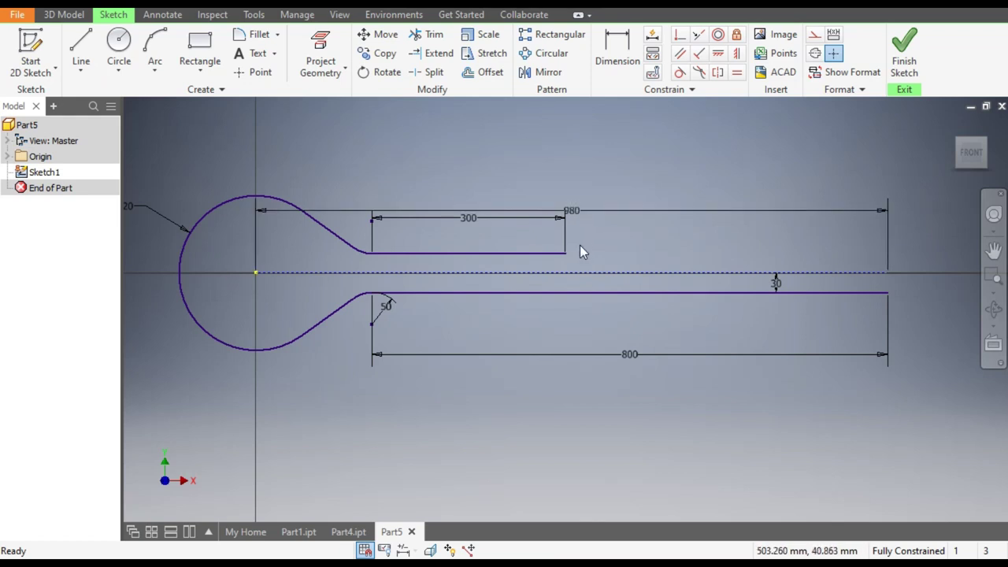
- Finish the loop path sketch and check it against the completed rope model in Part4.ipt, returning to Part5
{"action": "middle_click_drag", "start_coordinate": [580, 239], "coordinate": [632, 236]}
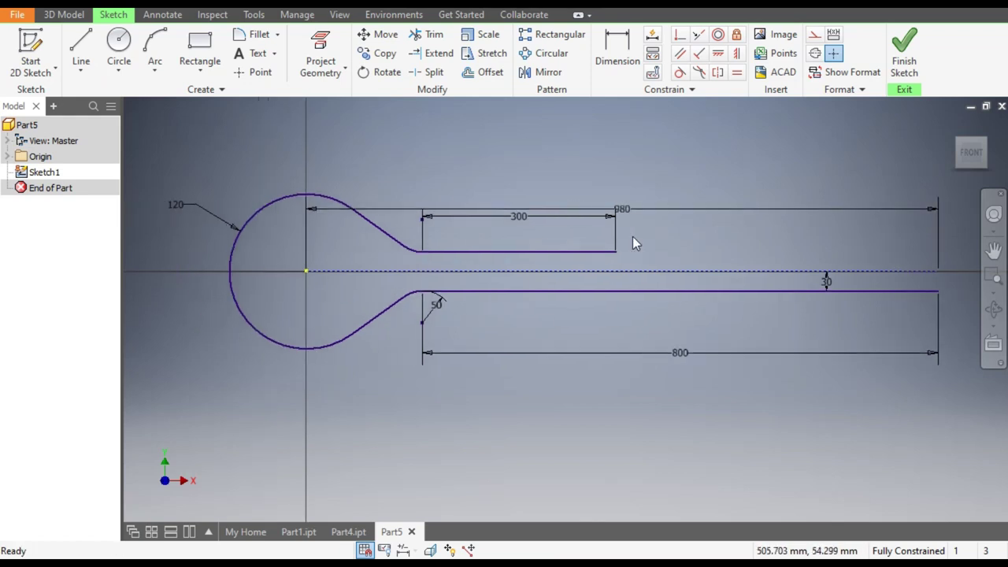
{"action": "left_click", "coordinate": [903, 55]}
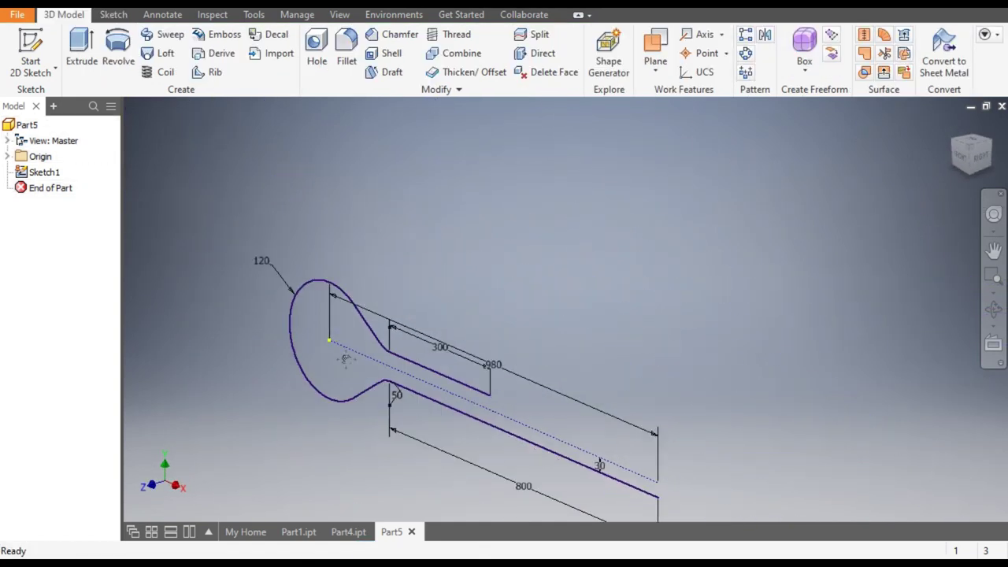
{"action": "middle_click_drag", "start_coordinate": [340, 359], "coordinate": [347, 257]}
{"action": "left_click", "coordinate": [348, 531]}
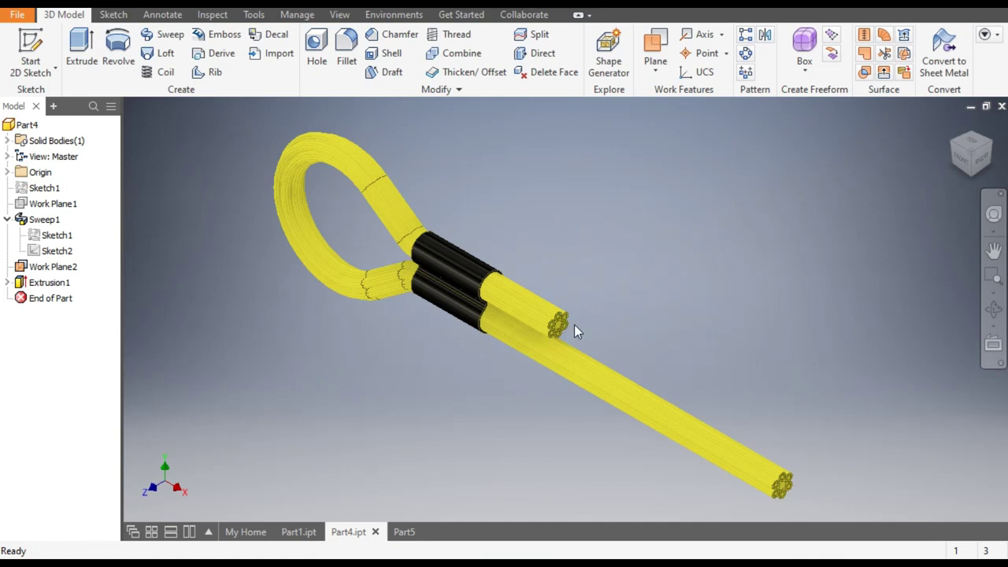
{"action": "left_click", "coordinate": [404, 531]}
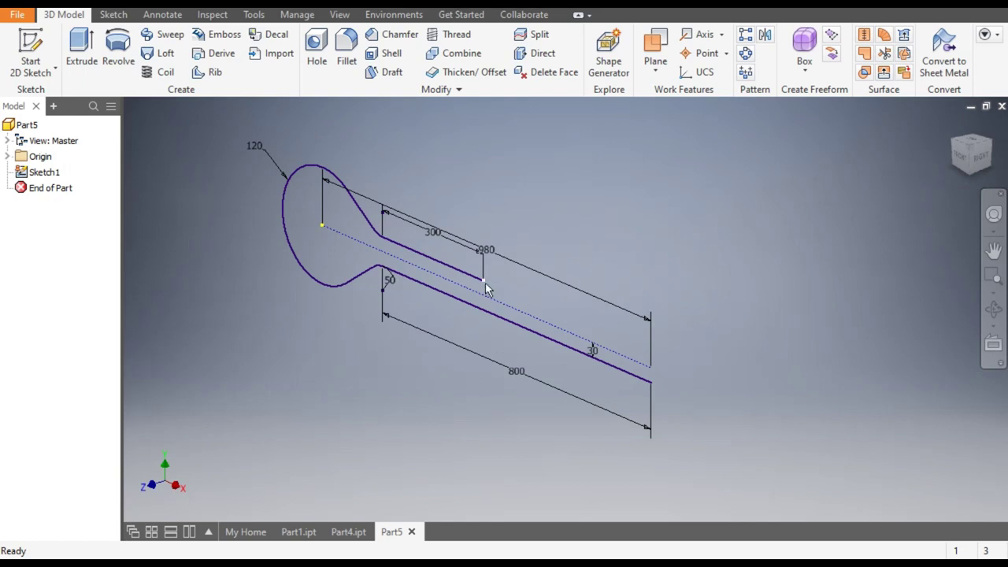
- Create a work plane through the free end of the 300 mm line, perpendicular to that line
{"action": "left_click", "coordinate": [655, 48]}
{"action": "scroll", "coordinate": [458, 277], "scroll_direction": "up", "scroll_amount": 3}
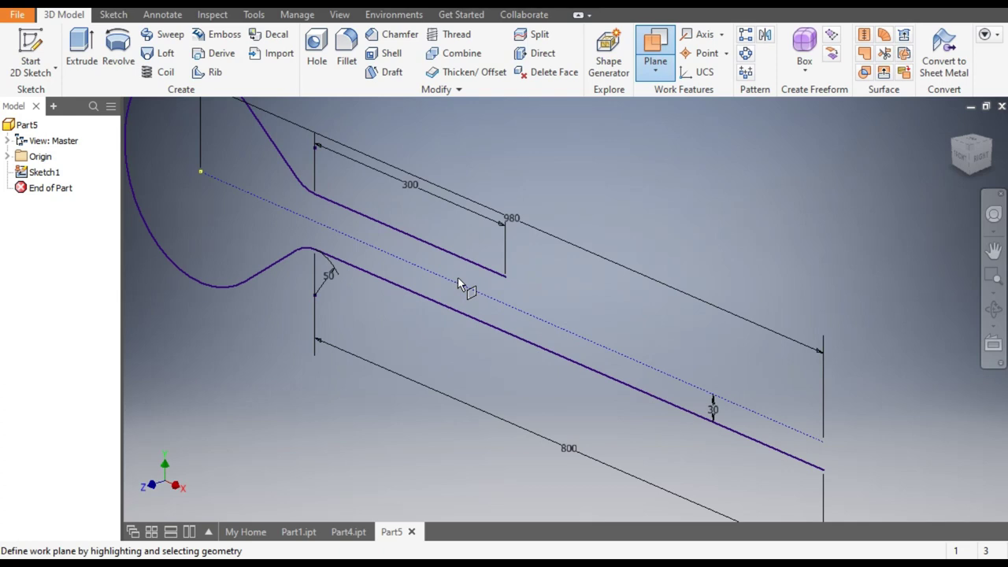
{"action": "left_click", "coordinate": [504, 276]}
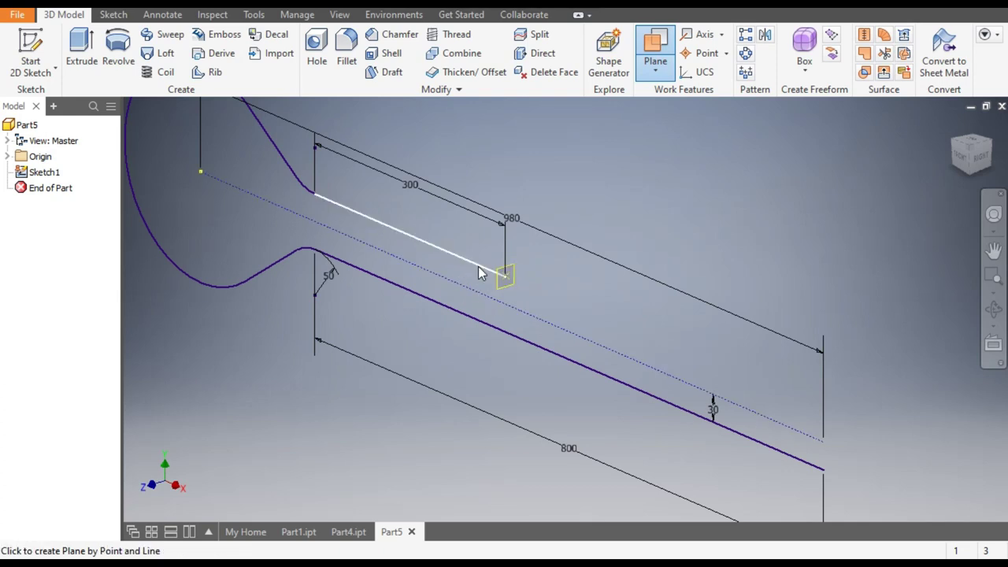
{"action": "left_click", "coordinate": [478, 272]}
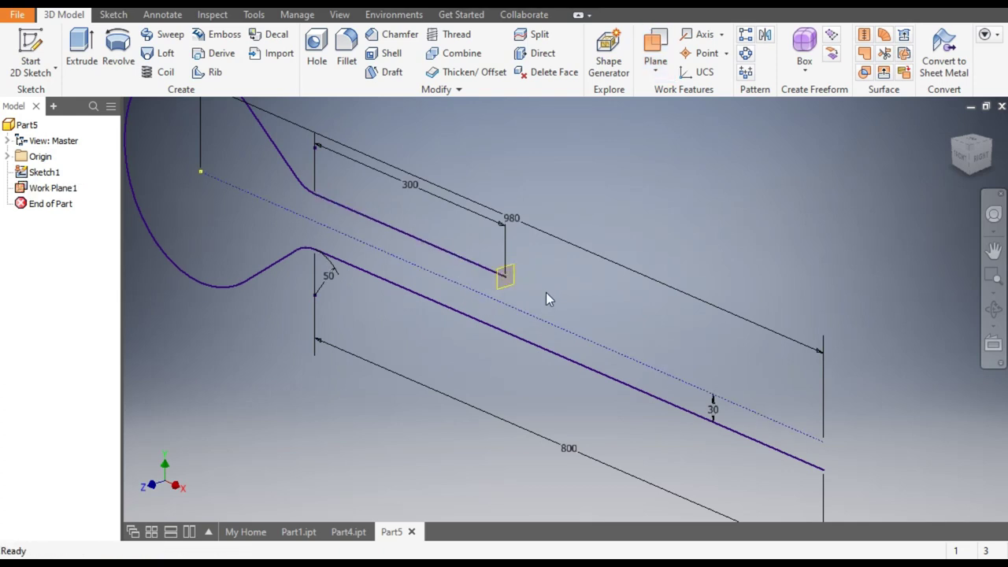
- Start a sketch on the work plane at the free end of the 300 mm line
{"action": "scroll", "coordinate": [529, 279], "scroll_direction": "up", "scroll_amount": 2}
{"action": "left_click", "coordinate": [484, 258]}
{"action": "left_click", "coordinate": [571, 236]}
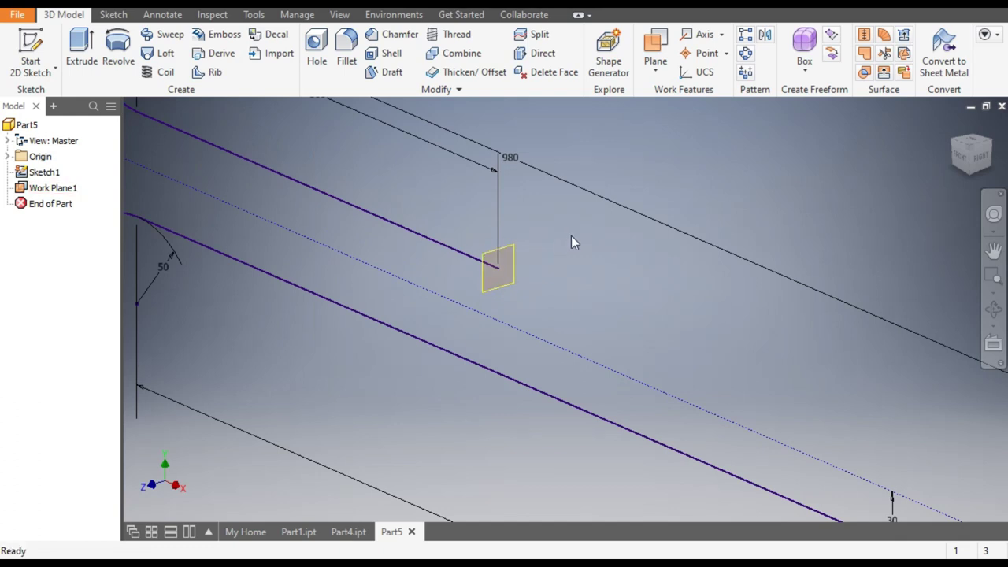
{"action": "left_click", "coordinate": [516, 266]}
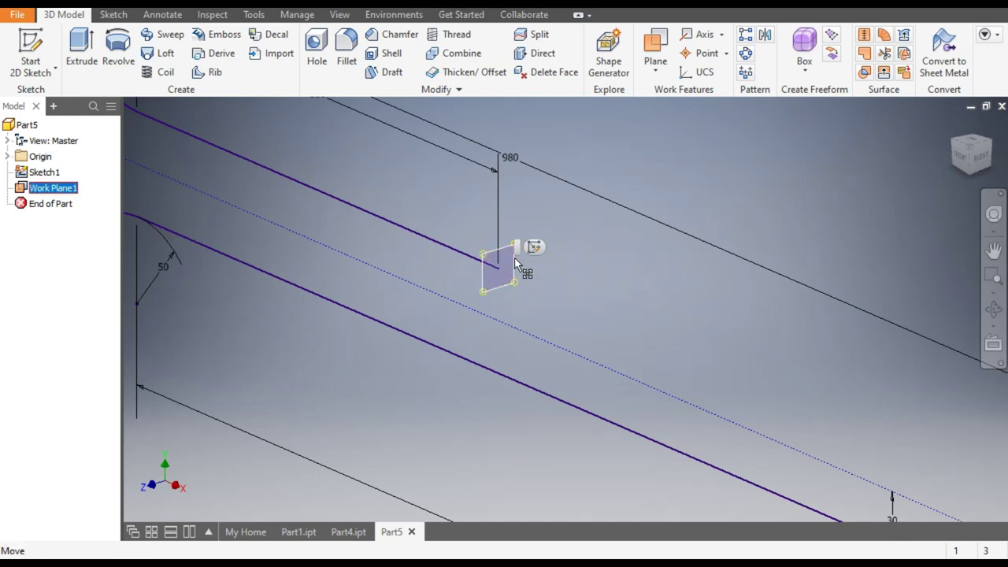
{"action": "left_click", "coordinate": [532, 248]}
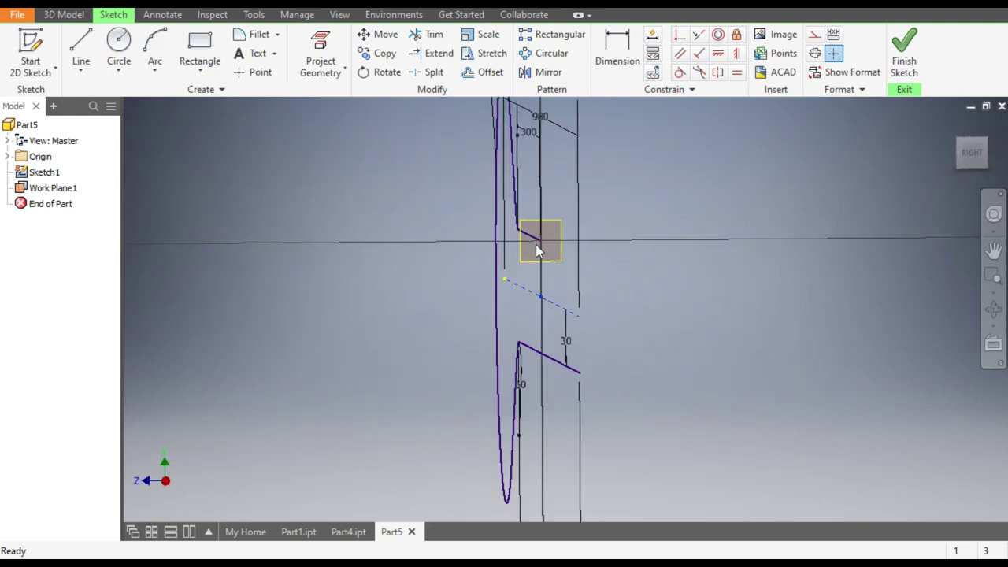
{"action": "left_click", "coordinate": [959, 150]}
{"action": "scroll", "coordinate": [591, 311], "scroll_direction": "up", "scroll_amount": 5}
{"action": "scroll", "coordinate": [614, 304], "scroll_direction": "down", "scroll_amount": 3}
{"action": "scroll", "coordinate": [614, 275], "scroll_direction": "up", "scroll_amount": 2}
{"action": "left_click", "coordinate": [328, 47]}
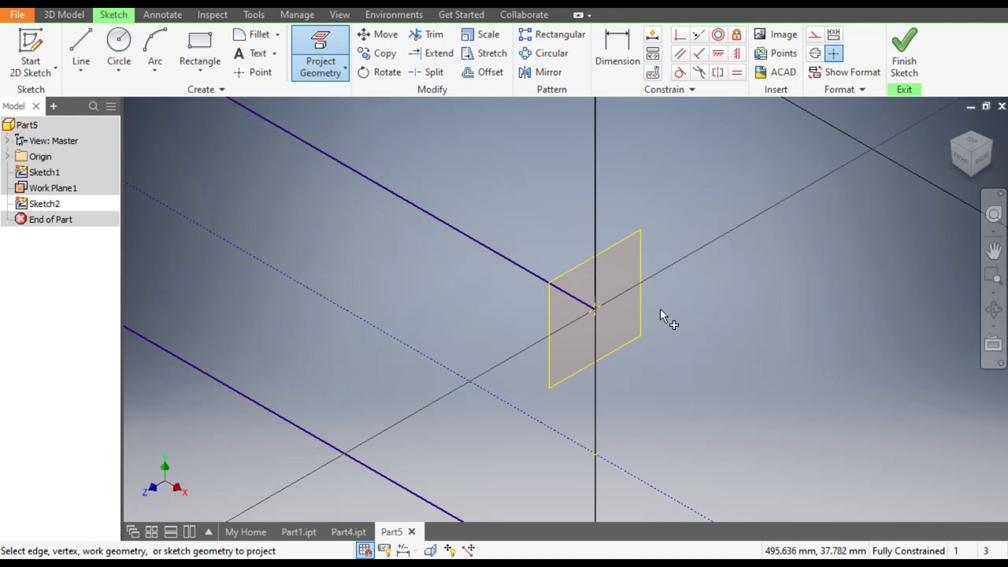
{"action": "key", "text": "Escape"}
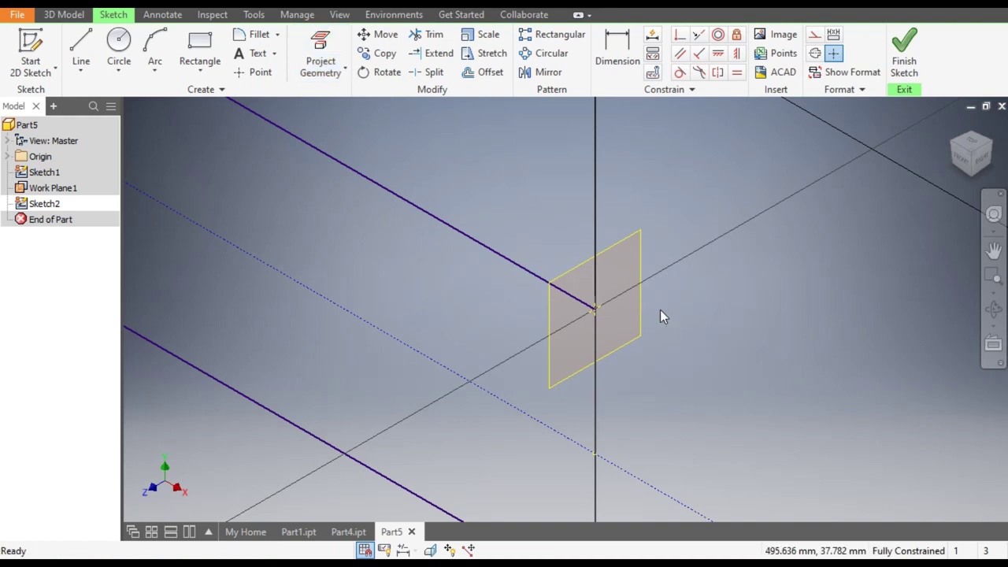
{"action": "left_click", "coordinate": [983, 160]}
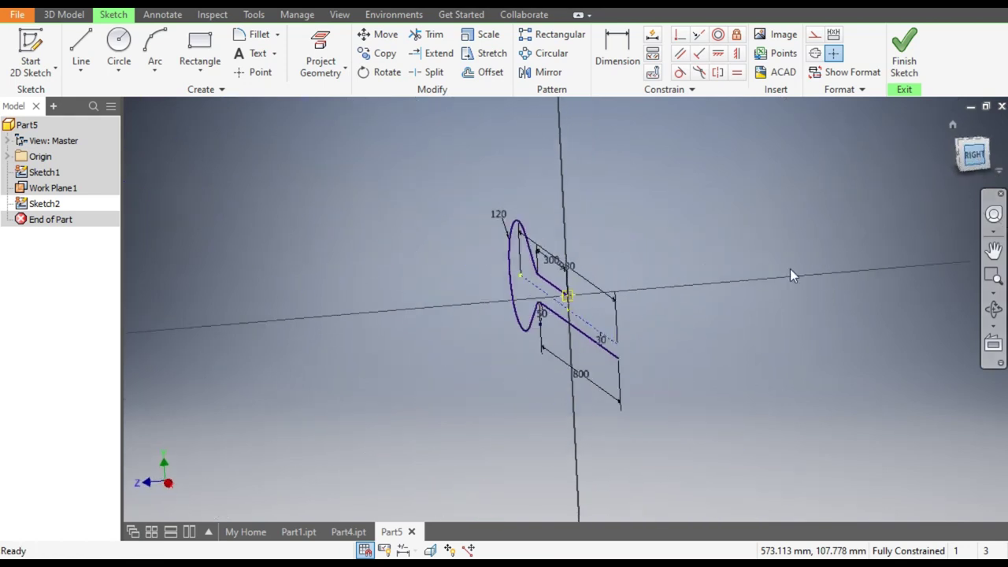
{"action": "scroll", "coordinate": [563, 303], "scroll_direction": "up", "scroll_amount": 2}
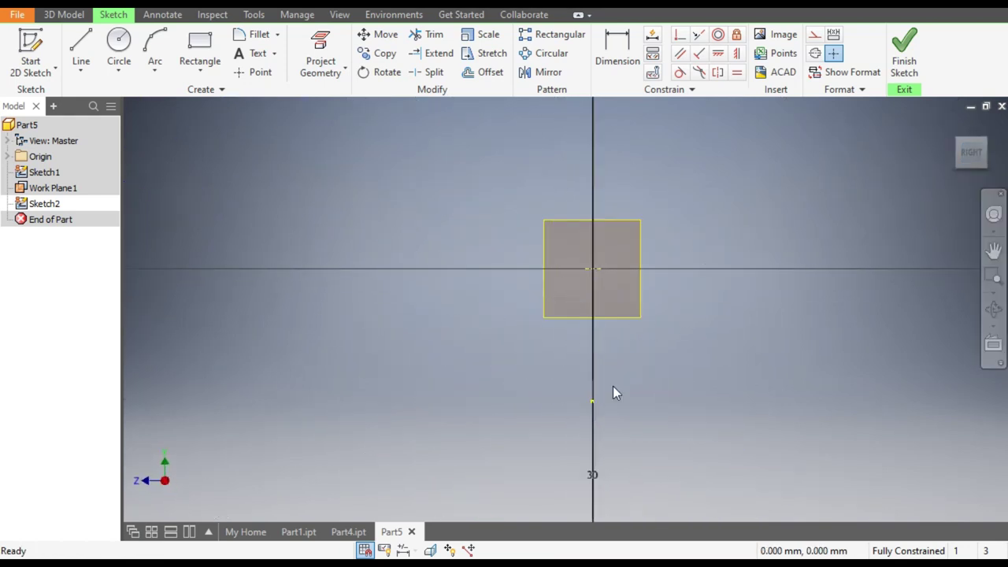
- Draw two concentric circles, 50 mm and 16 mm in diameter, centred on the end of the 300 mm line
{"action": "left_click", "coordinate": [119, 41]}
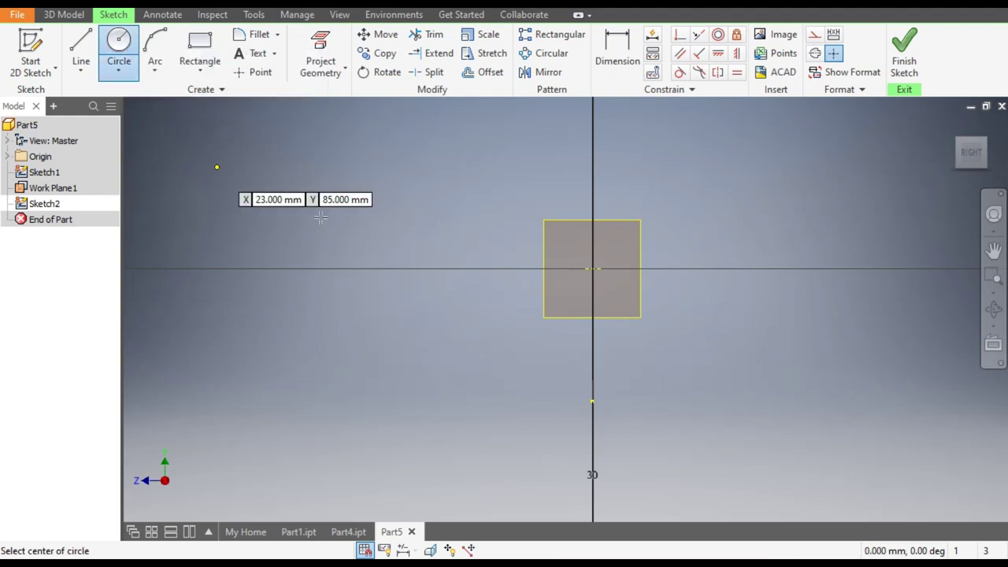
{"action": "left_click", "coordinate": [593, 270]}
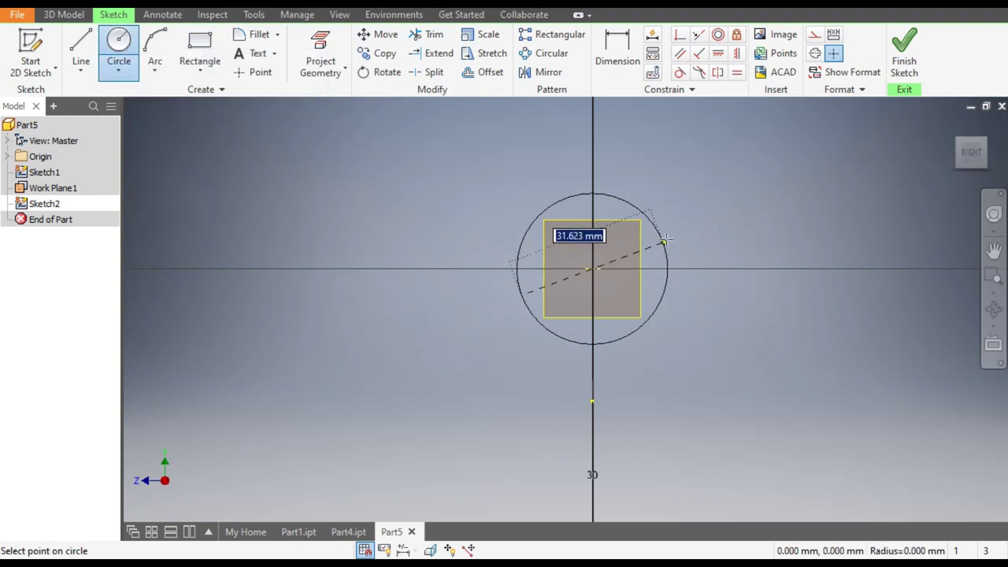
{"action": "type", "text": "50"}
{"action": "key", "text": "Return"}
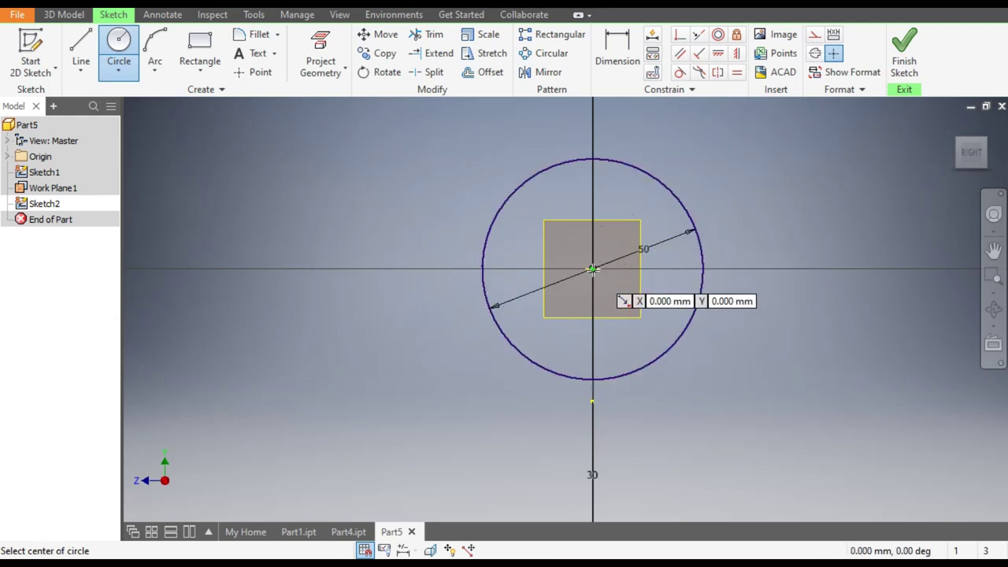
{"action": "left_click", "coordinate": [593, 270]}
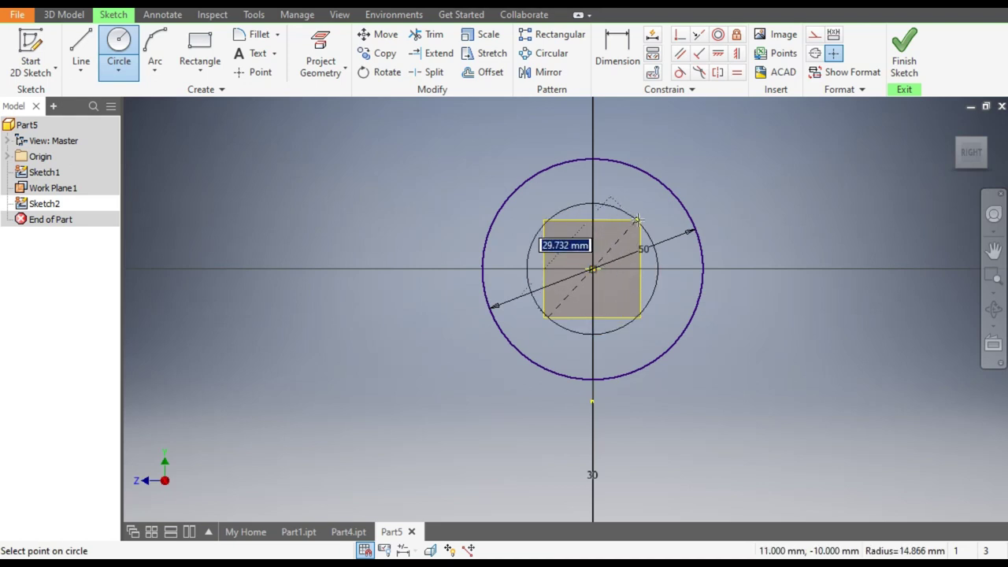
{"action": "type", "text": "16"}
{"action": "key", "text": "Return"}
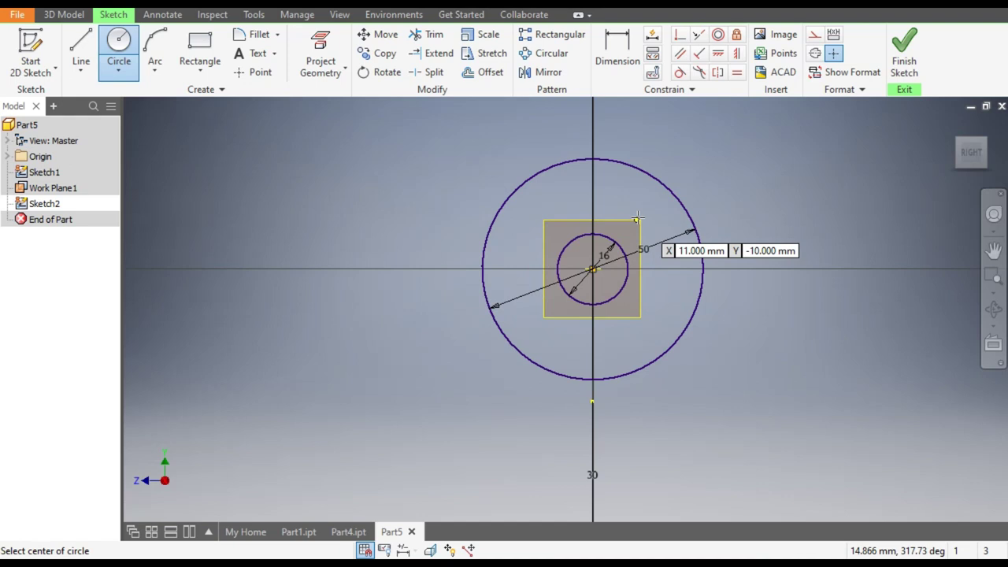
- Draw a 16.75 mm diameter circle centred on the vertical axis, between the 16 mm circle and the top of the 50 mm circle
{"action": "left_click", "coordinate": [593, 195]}
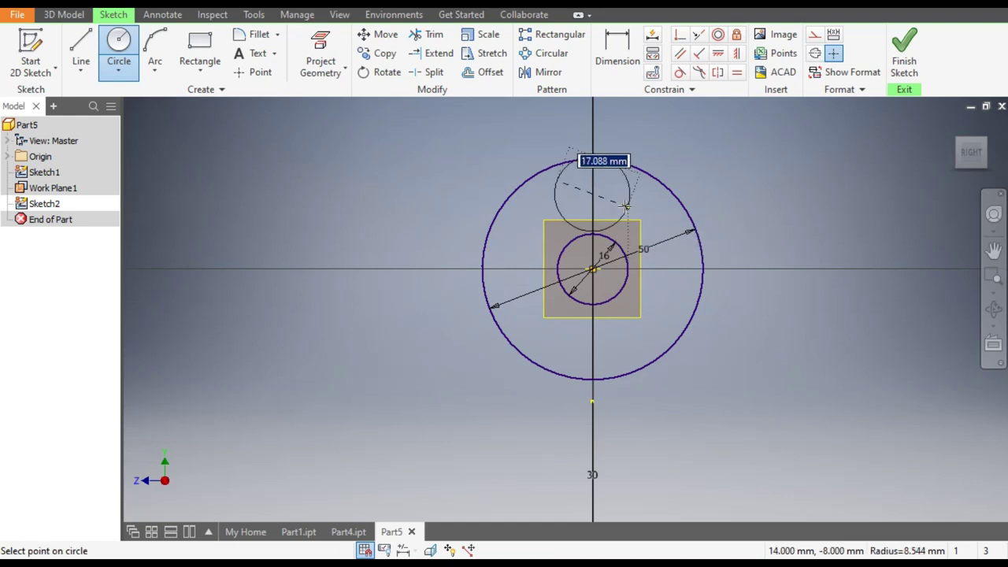
{"action": "type", "text": "16.75"}
{"action": "key", "text": "Return"}
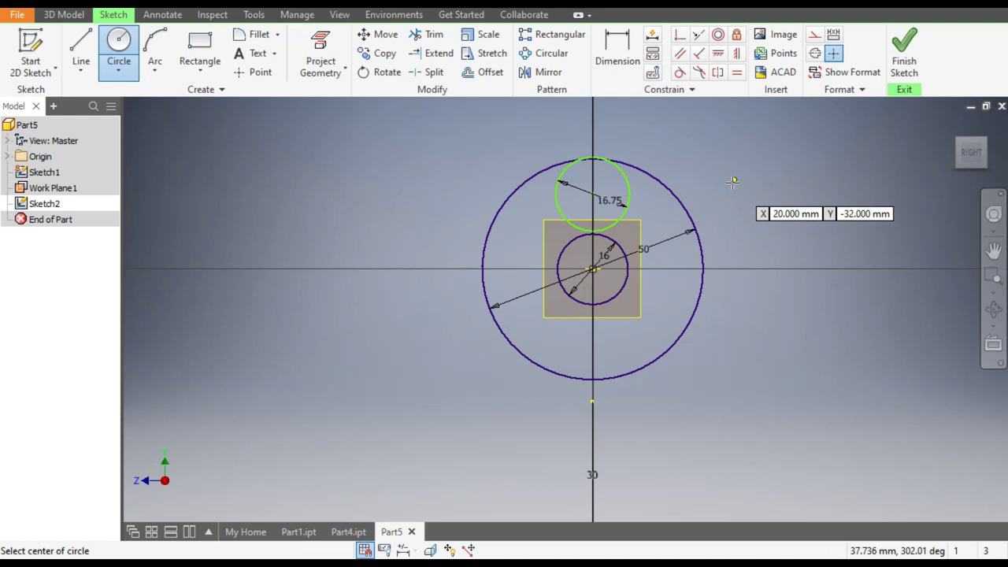
{"action": "key", "text": "Escape"}
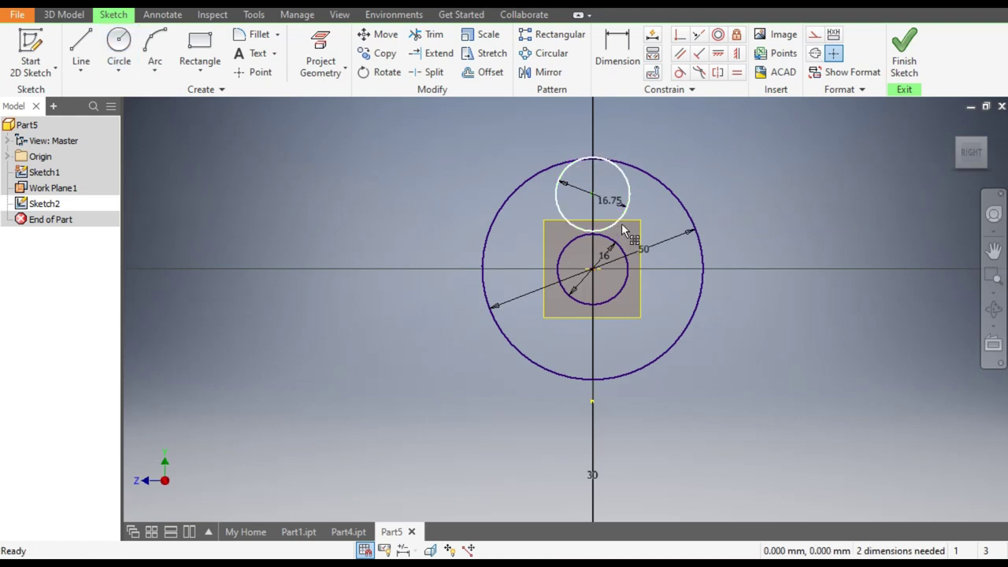
- Convert the 50 mm and 16.75 mm circles to construction geometry
{"action": "left_click", "coordinate": [678, 204]}
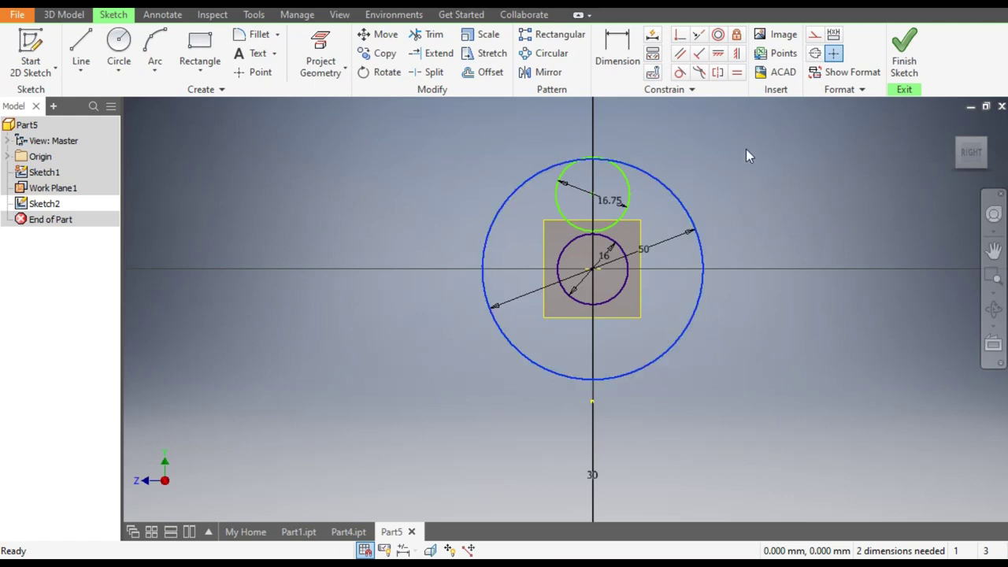
{"action": "left_click", "coordinate": [813, 36]}
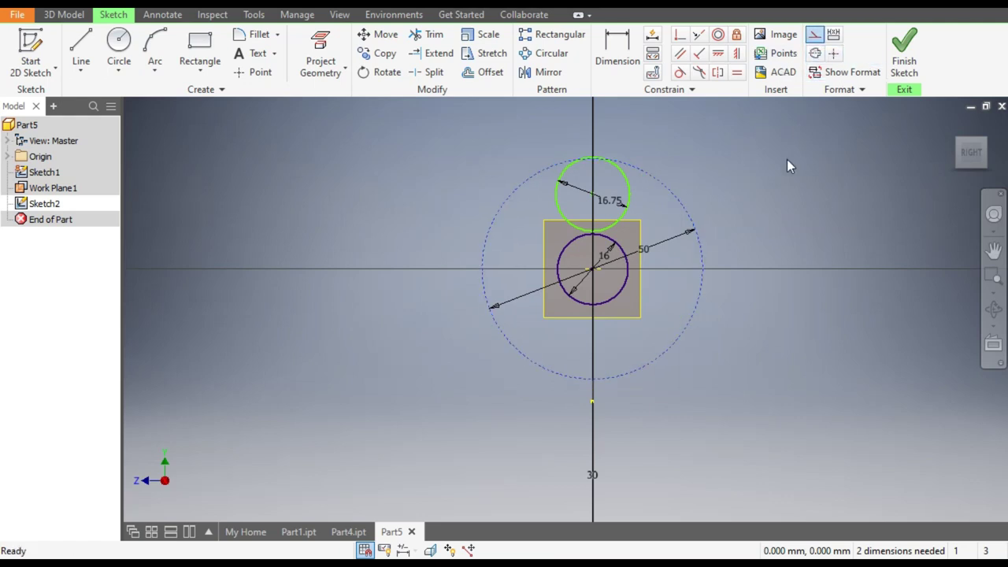
{"action": "left_click", "coordinate": [628, 271]}
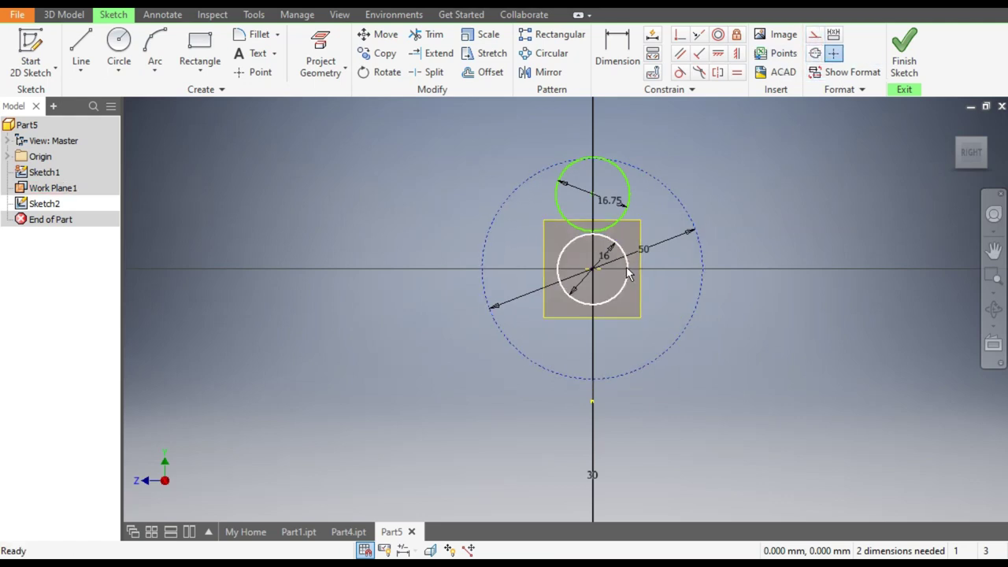
{"action": "left_click", "coordinate": [742, 194]}
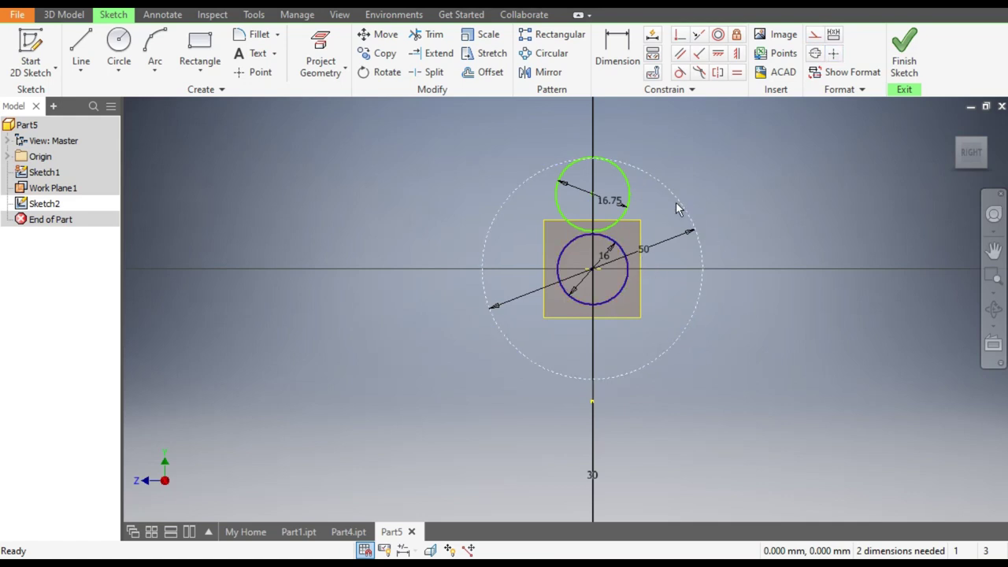
{"action": "left_click", "coordinate": [657, 186]}
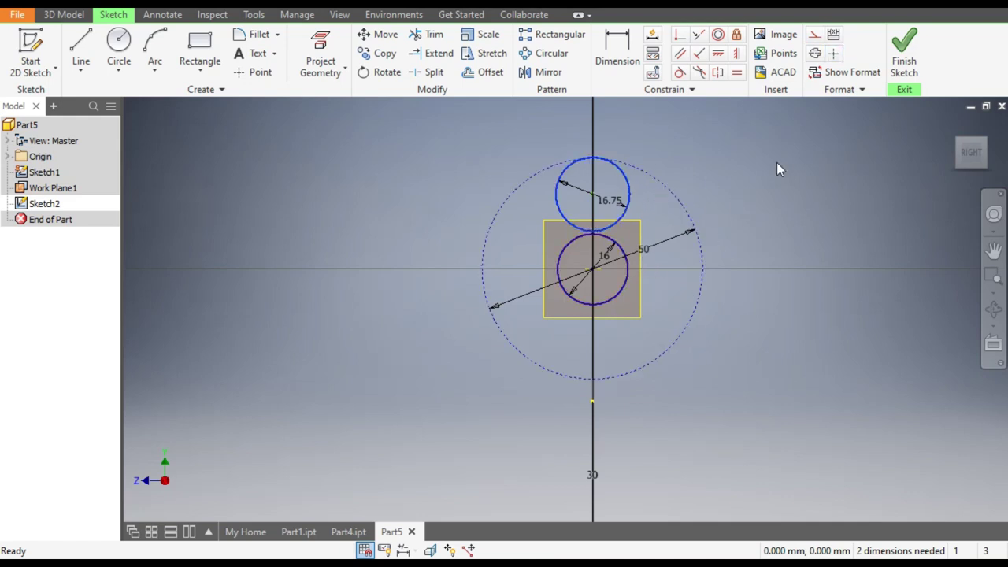
{"action": "left_click", "coordinate": [813, 34]}
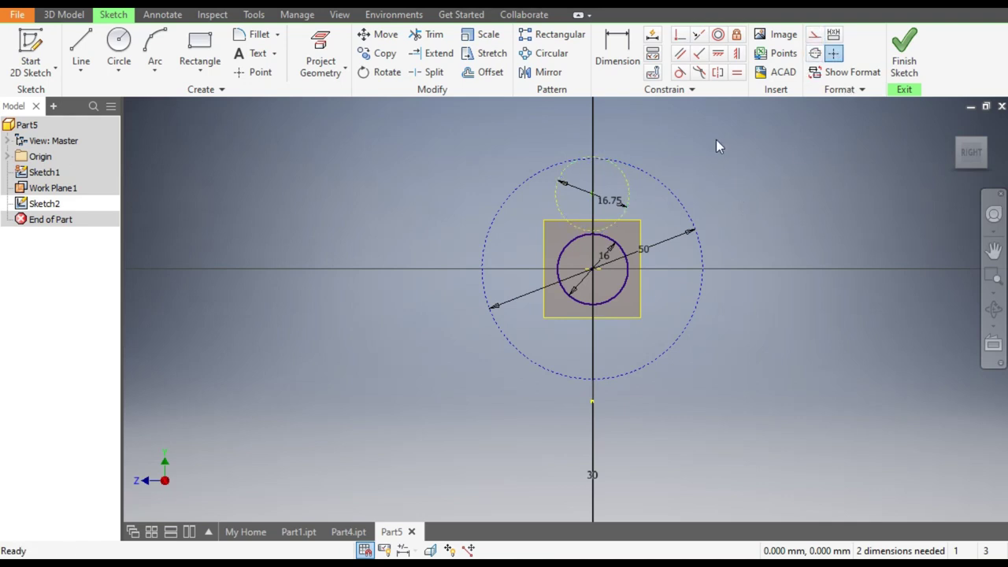
- Make the 16.75 mm circle tangent to the 50 mm construction circle
{"action": "left_click", "coordinate": [680, 72]}
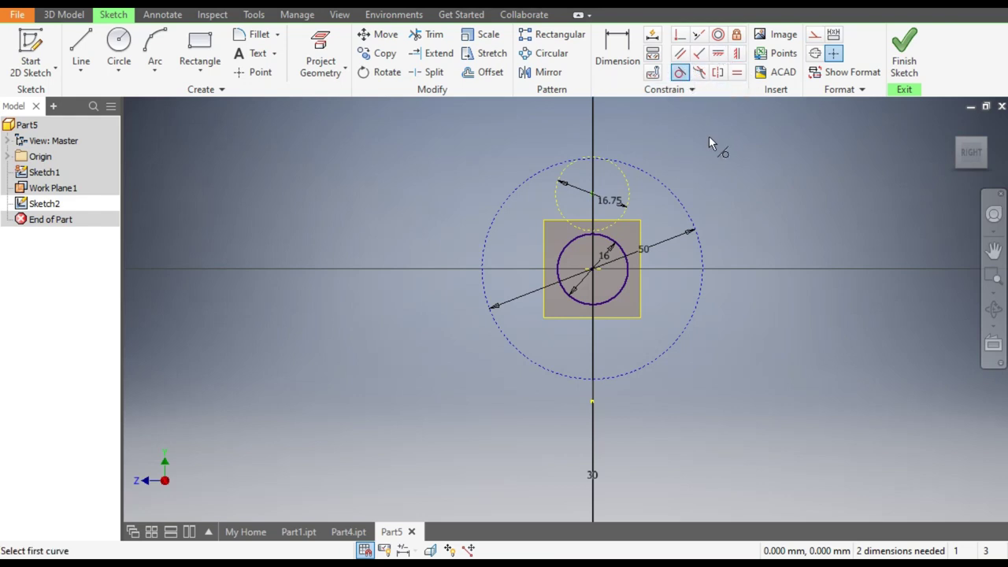
{"action": "left_click", "coordinate": [630, 189]}
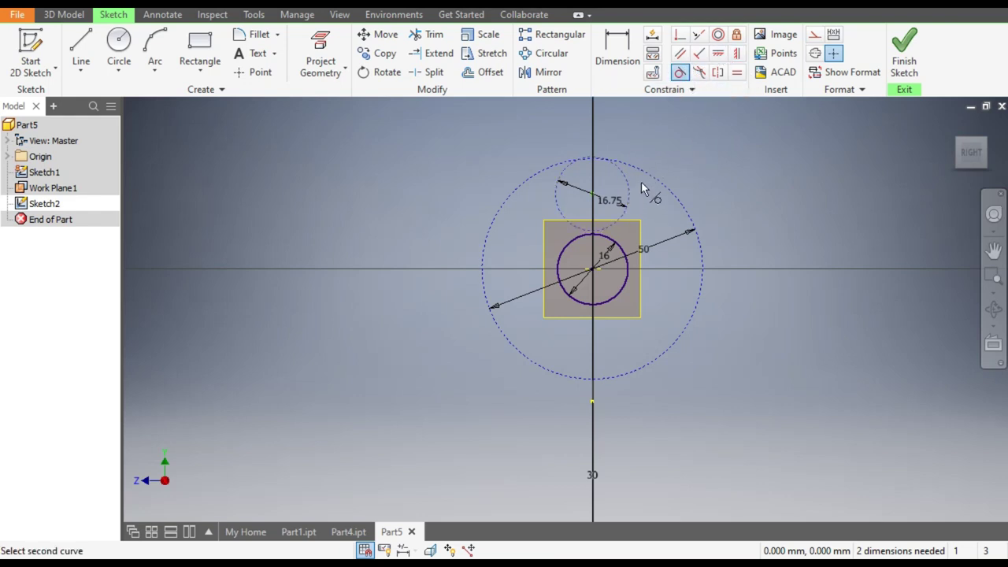
{"action": "left_click", "coordinate": [651, 178]}
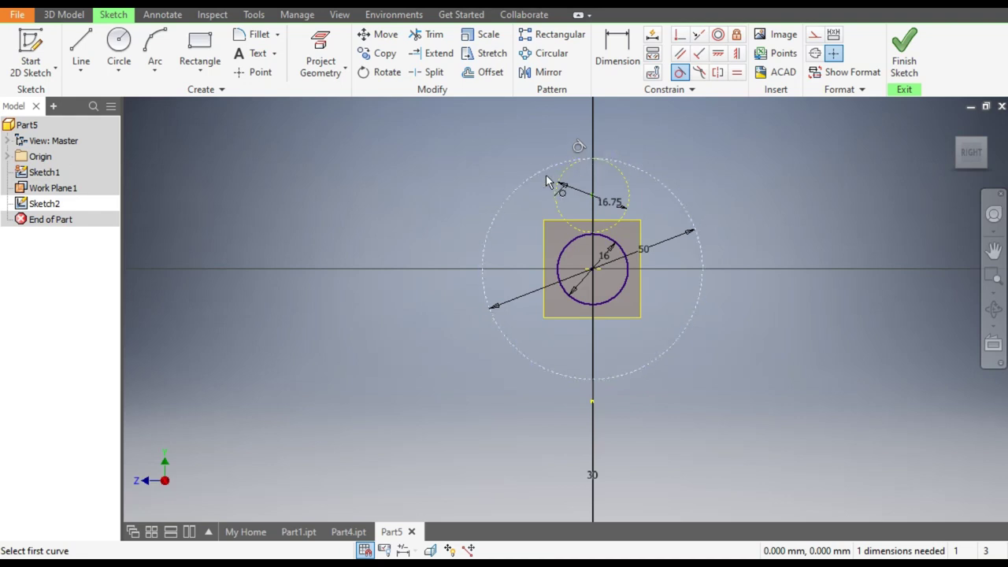
- Align the 16.75 mm circle's centre with the centre of the 50 mm circle using a Horizontal constraint
{"action": "scroll", "coordinate": [584, 163], "scroll_direction": "up", "scroll_amount": 3}
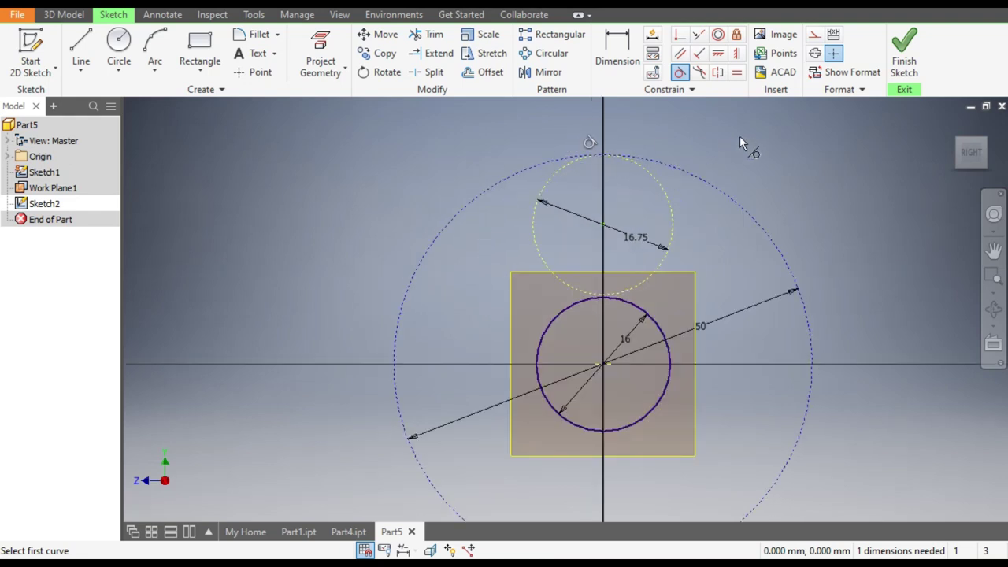
{"action": "left_click", "coordinate": [736, 53]}
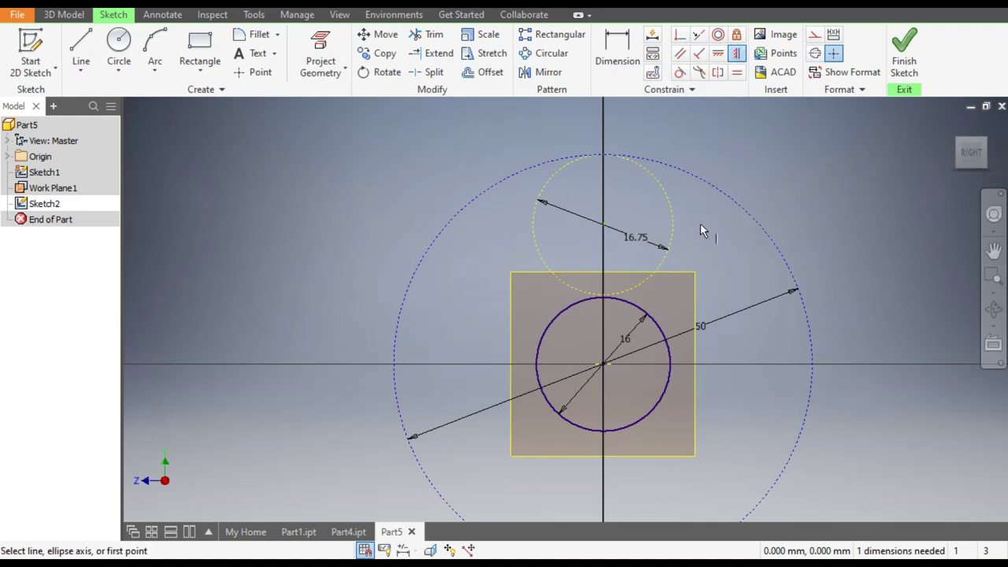
{"action": "left_click", "coordinate": [717, 53]}
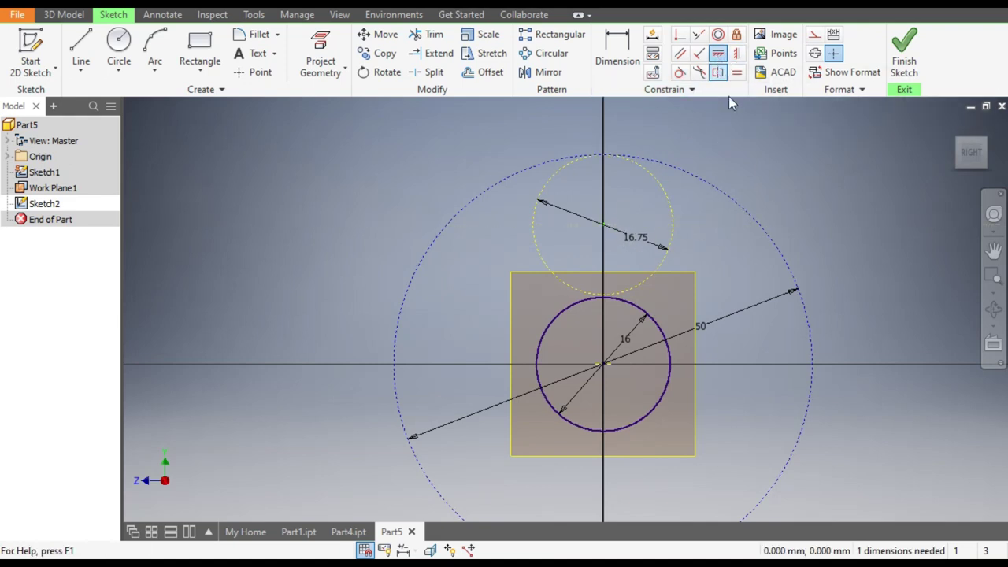
{"action": "left_click", "coordinate": [603, 224]}
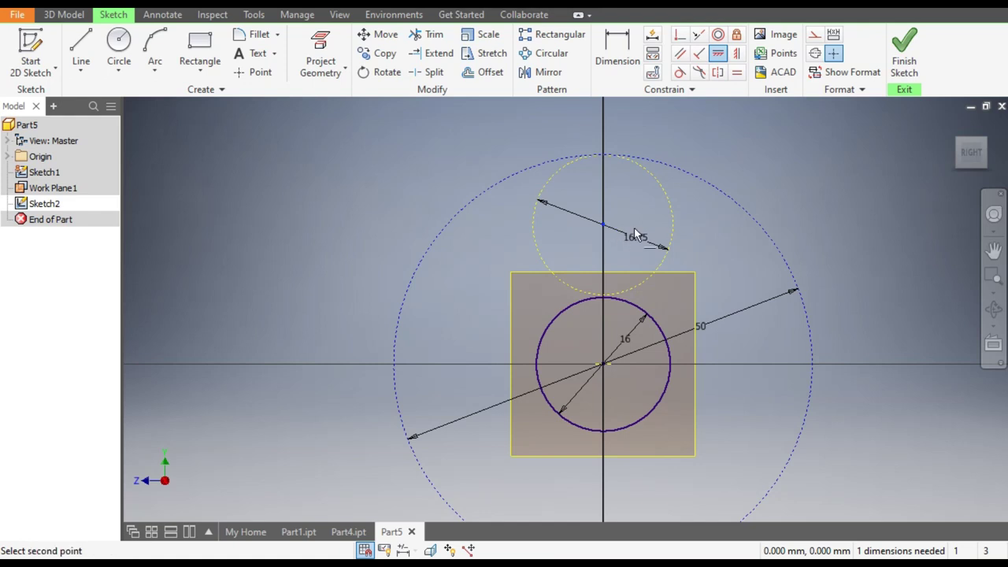
{"action": "left_click", "coordinate": [606, 363]}
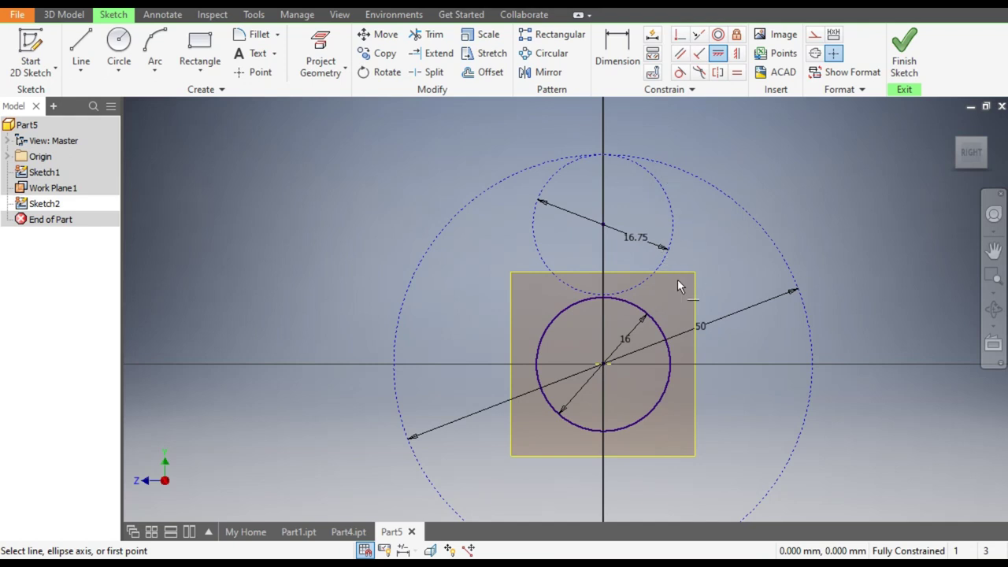
- Draw an 8 mm diameter circle at the centre of the 16.75 mm construction circle
{"action": "scroll", "coordinate": [638, 192], "scroll_direction": "down", "scroll_amount": 2}
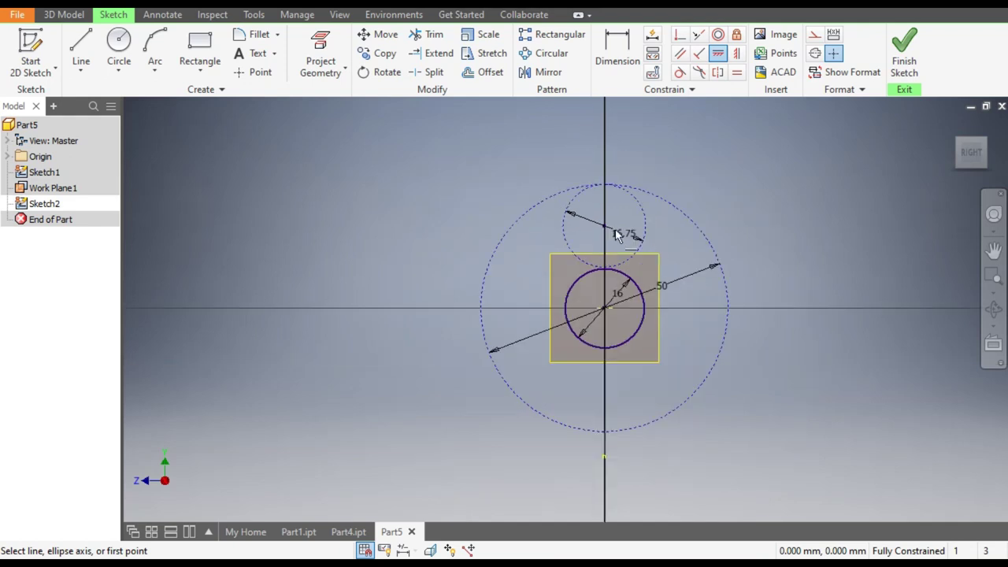
{"action": "middle_click_drag", "start_coordinate": [668, 252], "coordinate": [643, 213]}
{"action": "scroll", "coordinate": [603, 176], "scroll_direction": "up", "scroll_amount": 2}
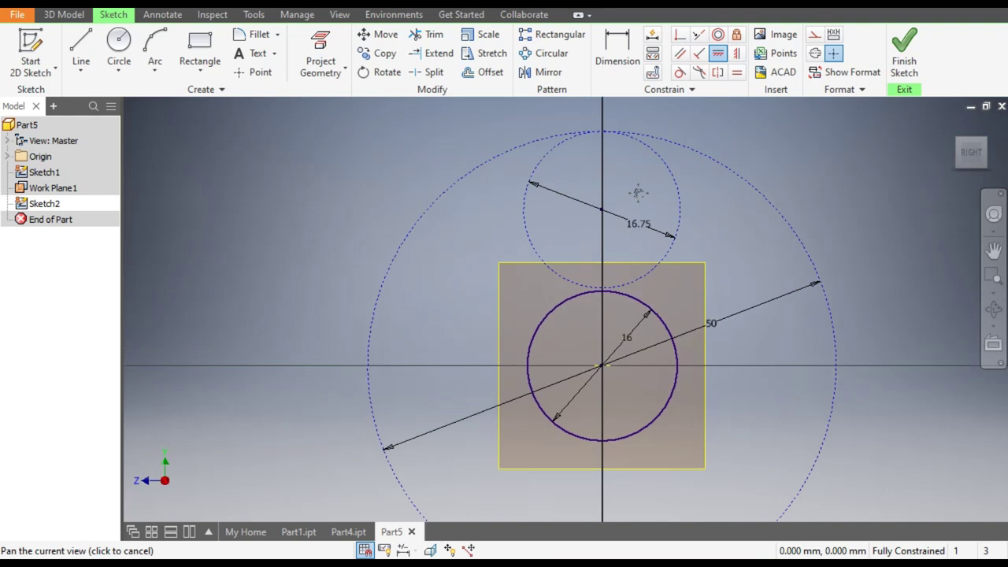
{"action": "left_click", "coordinate": [120, 46]}
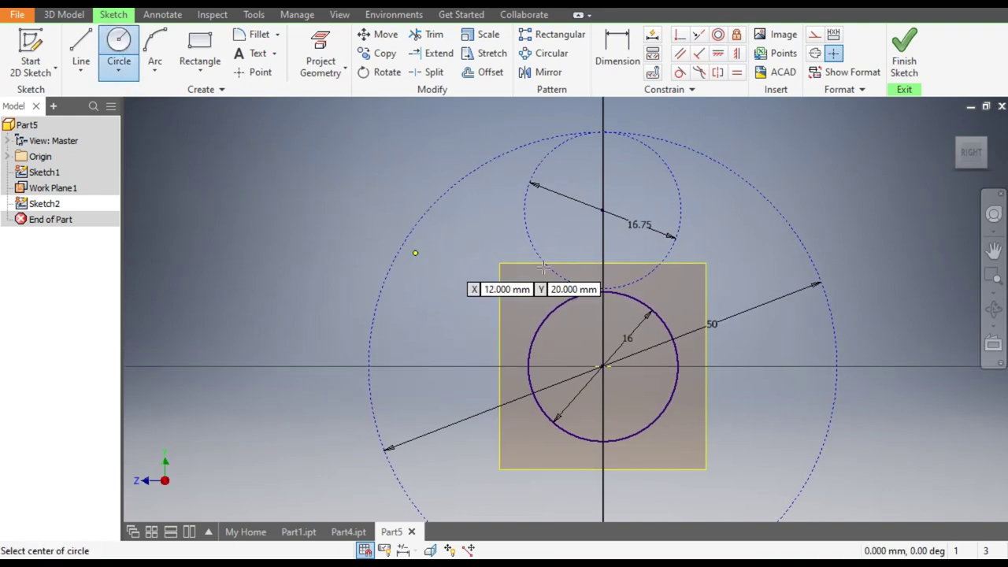
{"action": "left_click", "coordinate": [602, 211]}
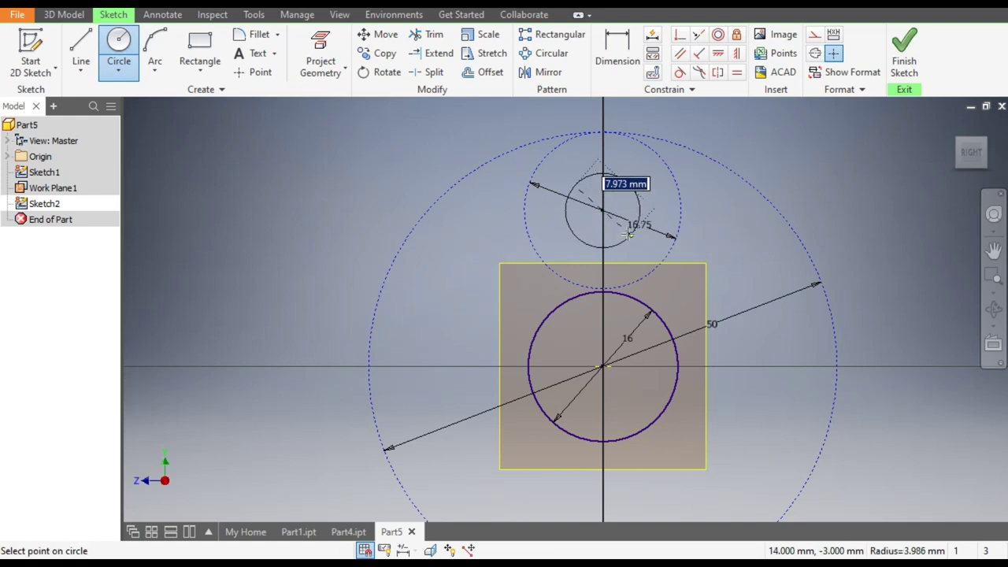
{"action": "type", "text": "8"}
{"action": "key", "text": "Return"}
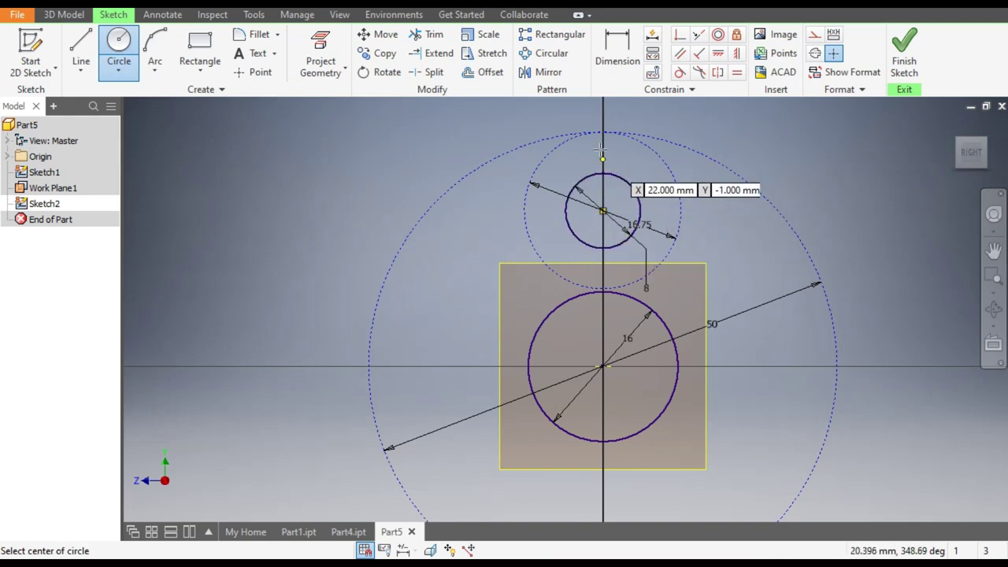
{"action": "scroll", "coordinate": [602, 157], "scroll_direction": "up", "scroll_amount": 3}
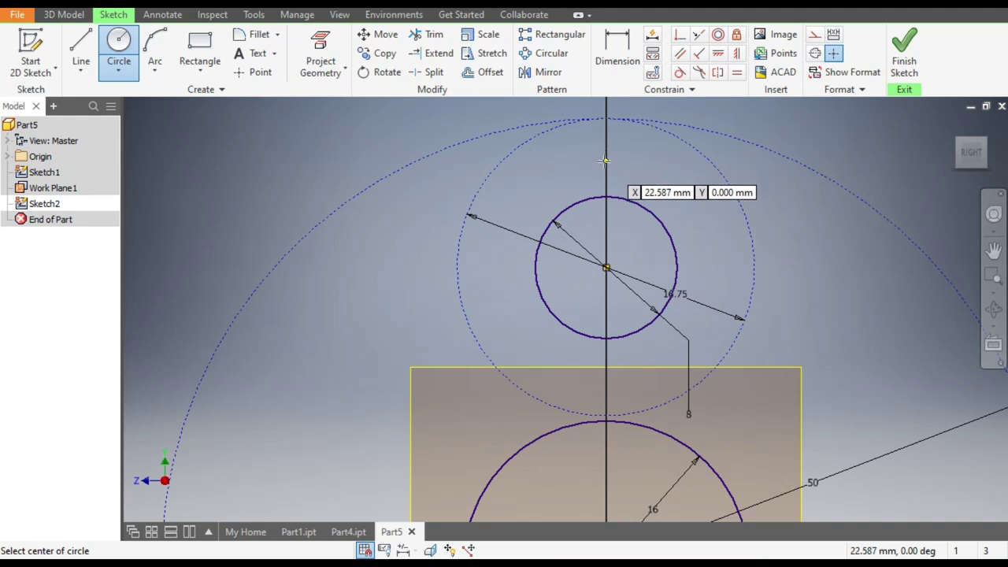
- Draw a 4.25 mm diameter circle on the vertical axis just above the 8 mm circle
{"action": "left_click", "coordinate": [605, 160]}
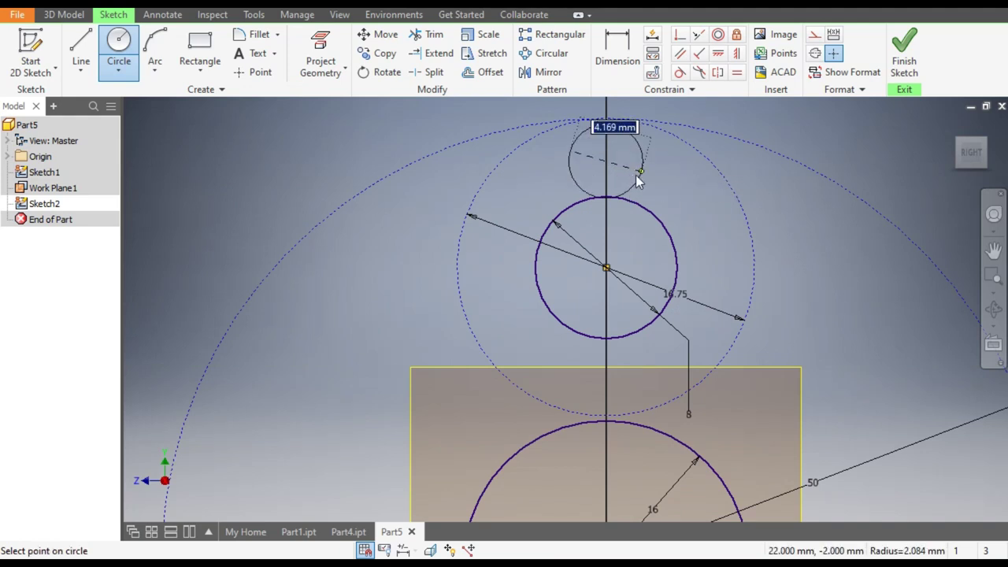
{"action": "type", "text": "4.25"}
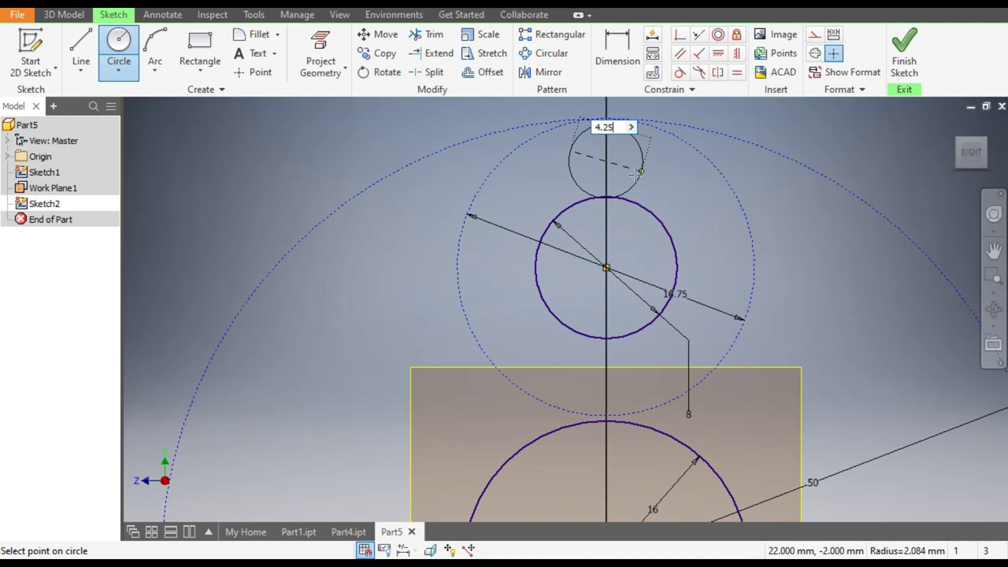
{"action": "key", "text": "Return"}
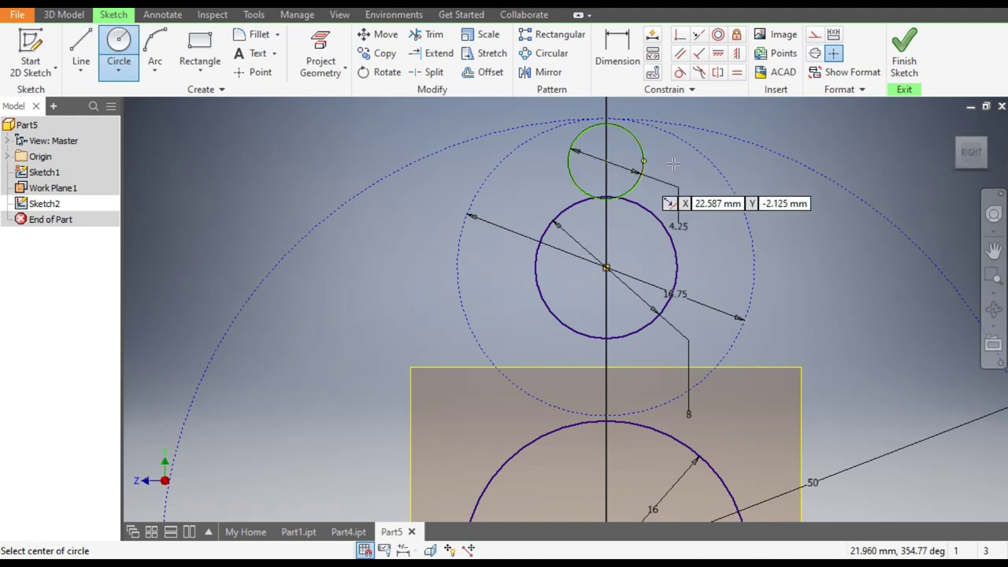
- Make the 4.25 mm circle tangent to the 16.75 mm construction circle
{"action": "left_click", "coordinate": [679, 74]}
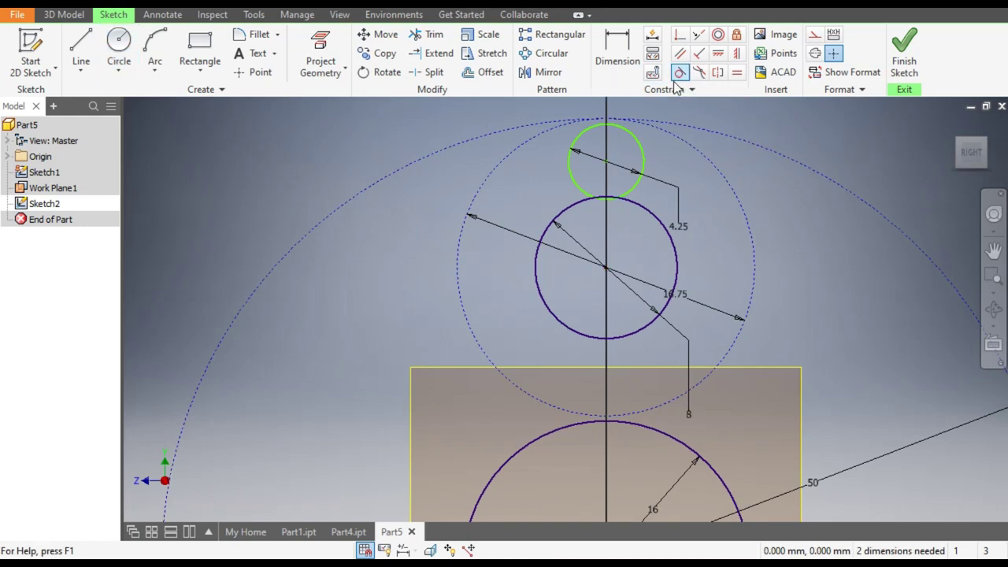
{"action": "left_click", "coordinate": [707, 156]}
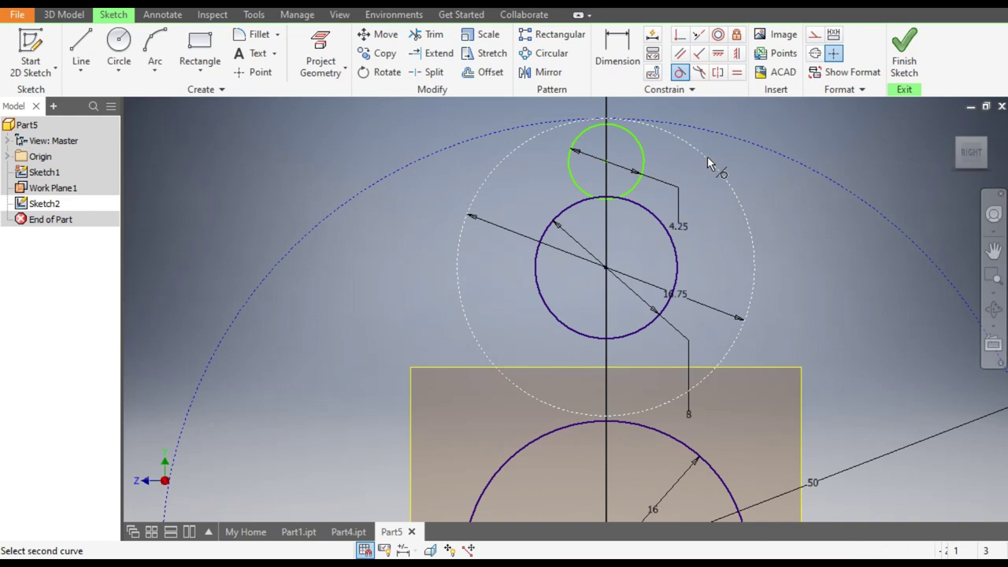
{"action": "left_click", "coordinate": [644, 168]}
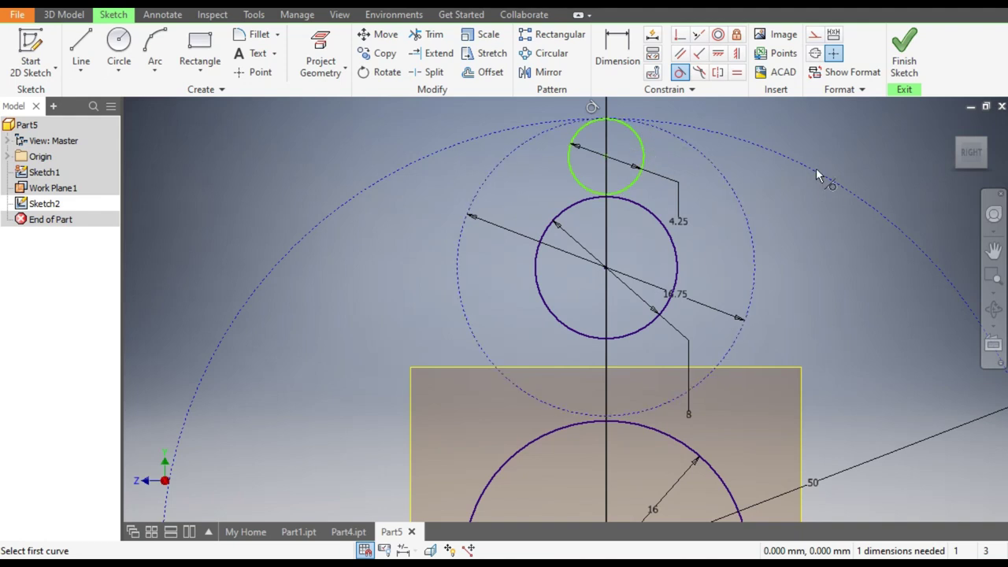
- Align the 4.25 mm circle's centre with the 8 mm circle's centre using a Horizontal constraint
{"action": "left_click", "coordinate": [717, 55]}
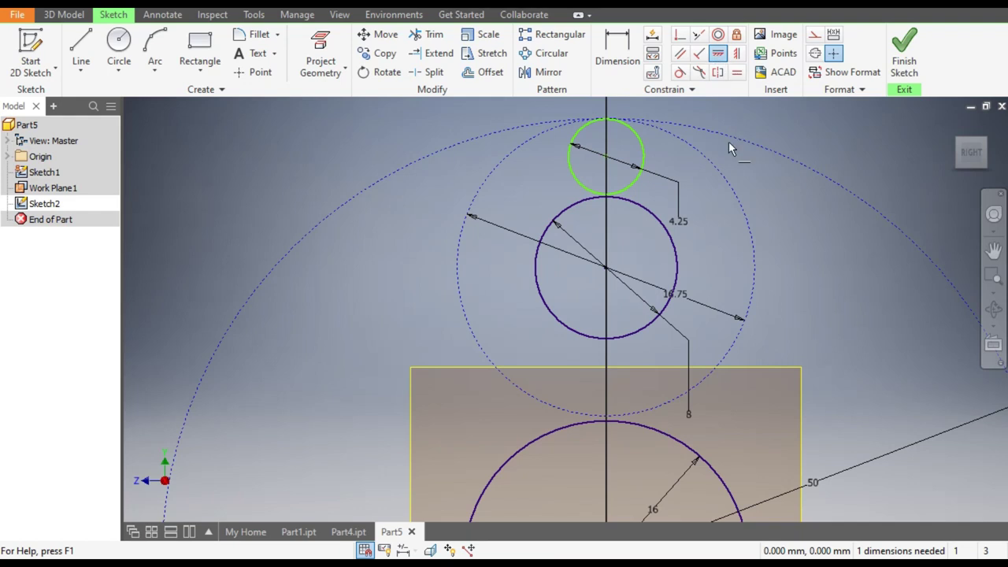
{"action": "left_click", "coordinate": [606, 156]}
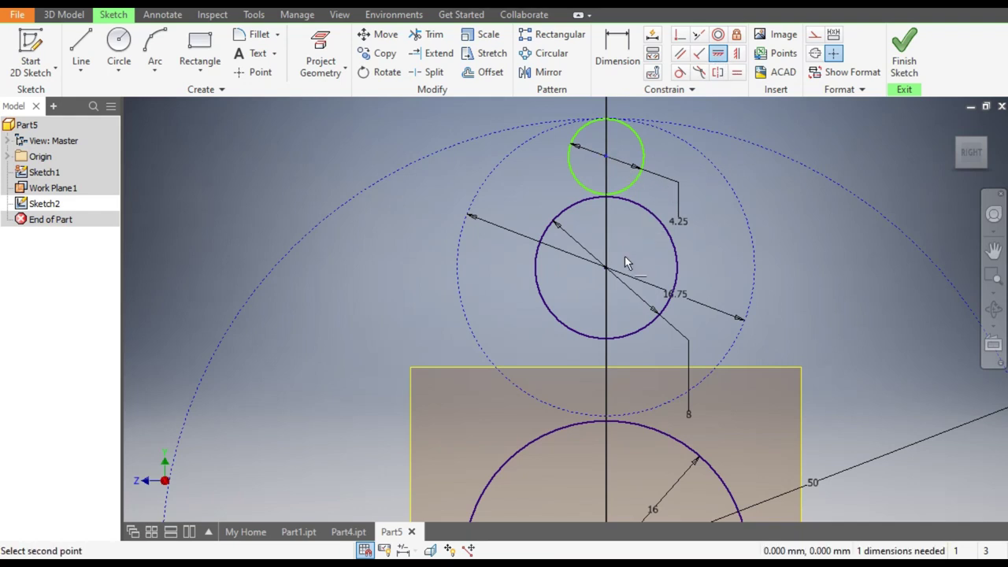
{"action": "left_click", "coordinate": [606, 270]}
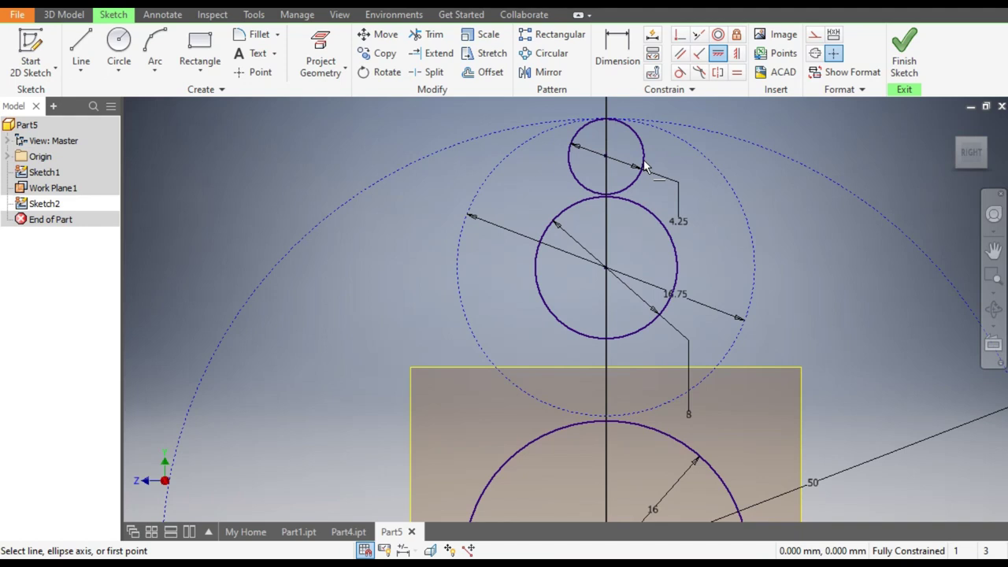
- Create a circular pattern of the 4.25 mm circle with 9 instances over 360 degrees about the centre of the 16.75 mm construction circle
{"action": "left_click", "coordinate": [562, 62]}
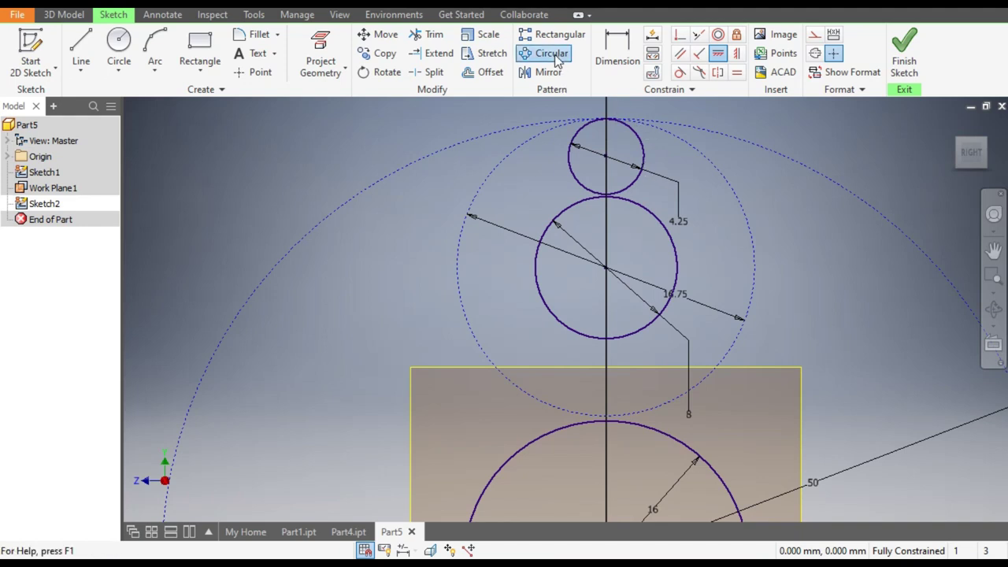
{"action": "left_click", "coordinate": [642, 143]}
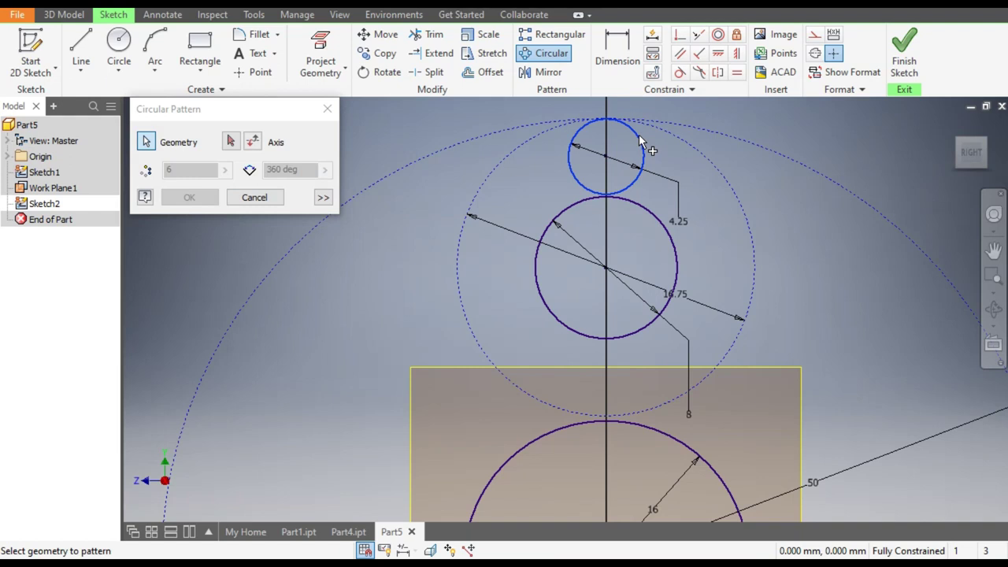
{"action": "left_click", "coordinate": [230, 143]}
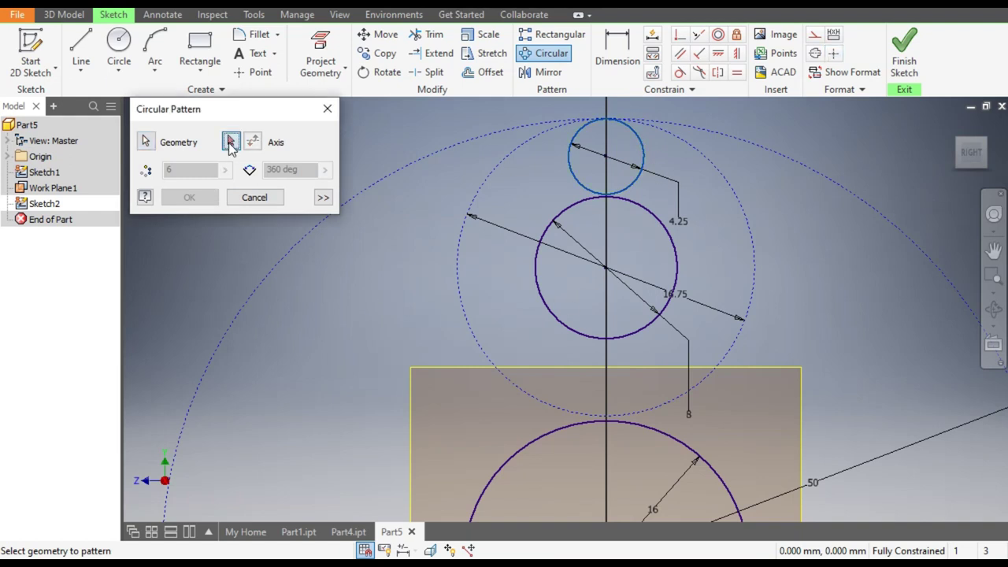
{"action": "left_click", "coordinate": [458, 272]}
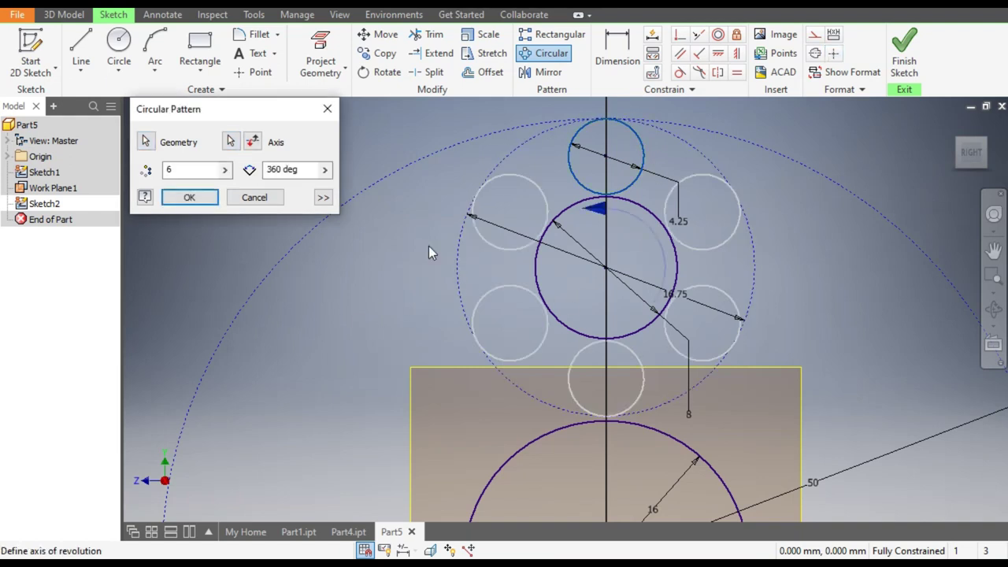
{"action": "double_click", "coordinate": [165, 172]}
{"action": "type", "text": "9"}
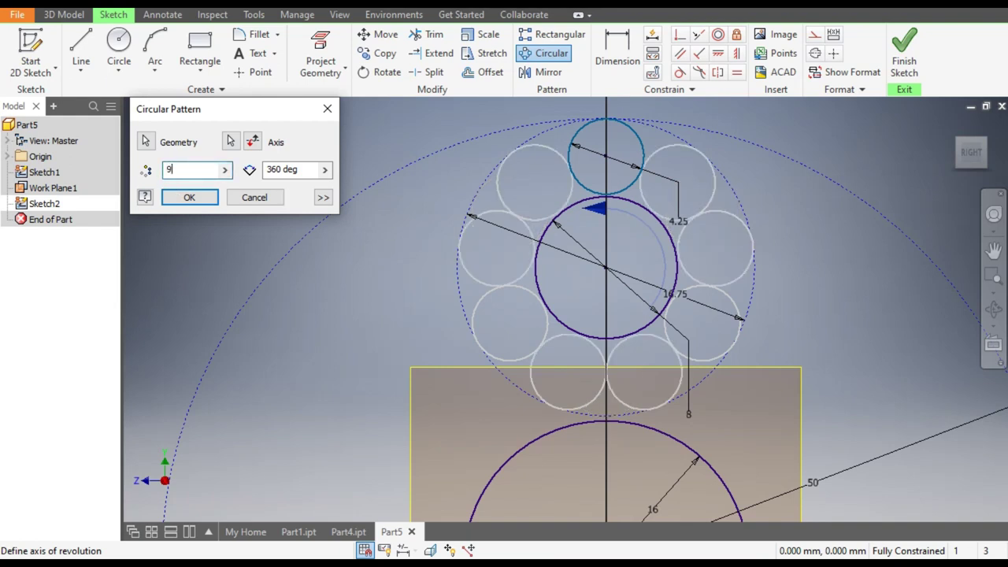
{"action": "left_click", "coordinate": [191, 197]}
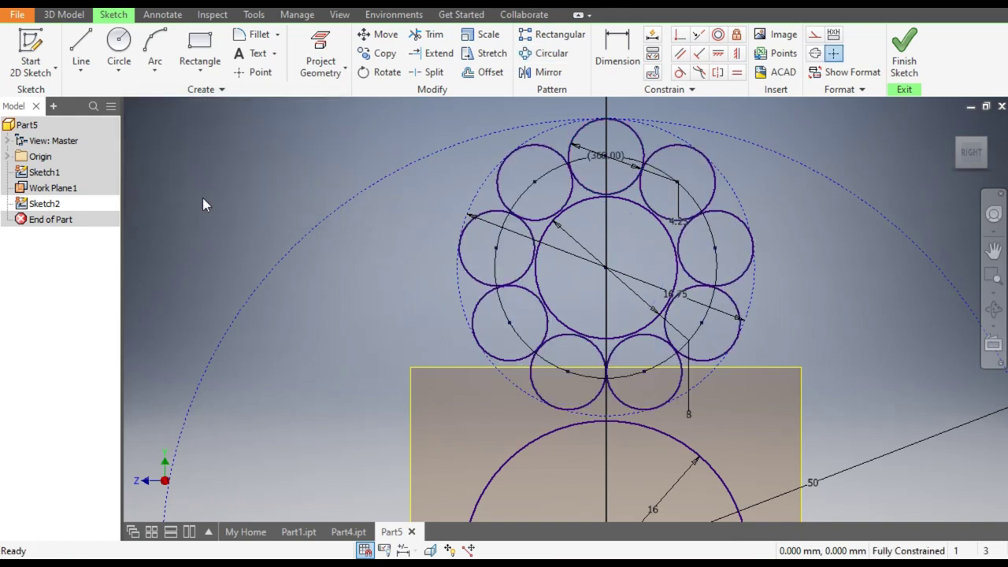
- Examine the strand arrangement at the rope end in the finished Part4 model, and return to the Part5 sketch
{"action": "scroll", "coordinate": [675, 315], "scroll_direction": "up", "scroll_amount": 2}
{"action": "middle_click_drag", "start_coordinate": [618, 271], "coordinate": [576, 187]}
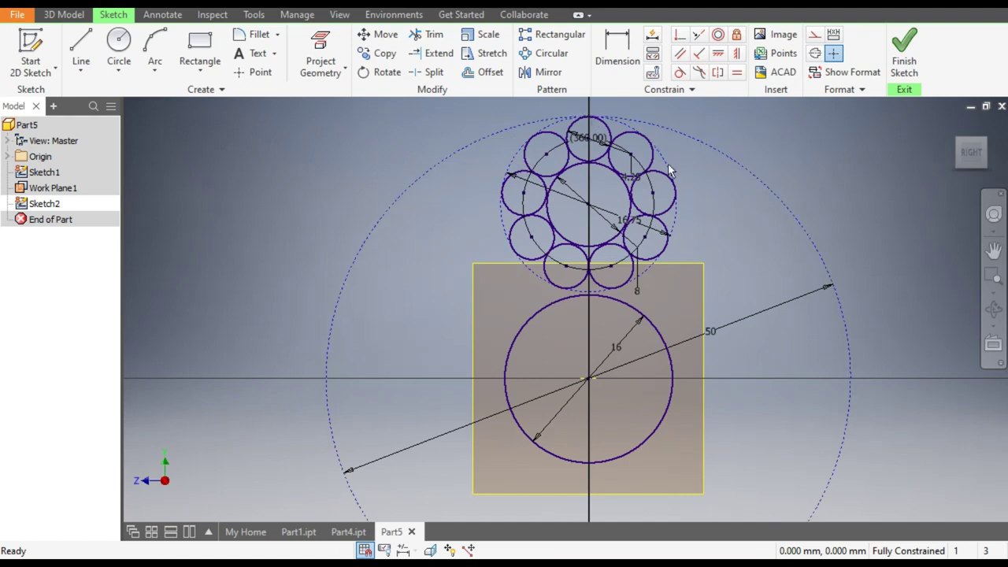
{"action": "scroll", "coordinate": [508, 240], "scroll_direction": "up", "scroll_amount": 2}
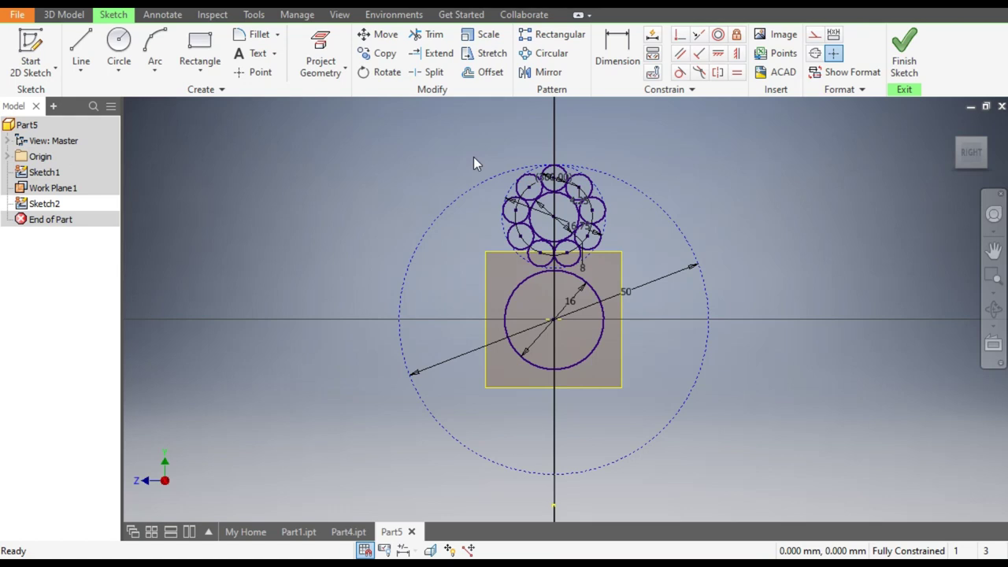
{"action": "left_click", "coordinate": [348, 532]}
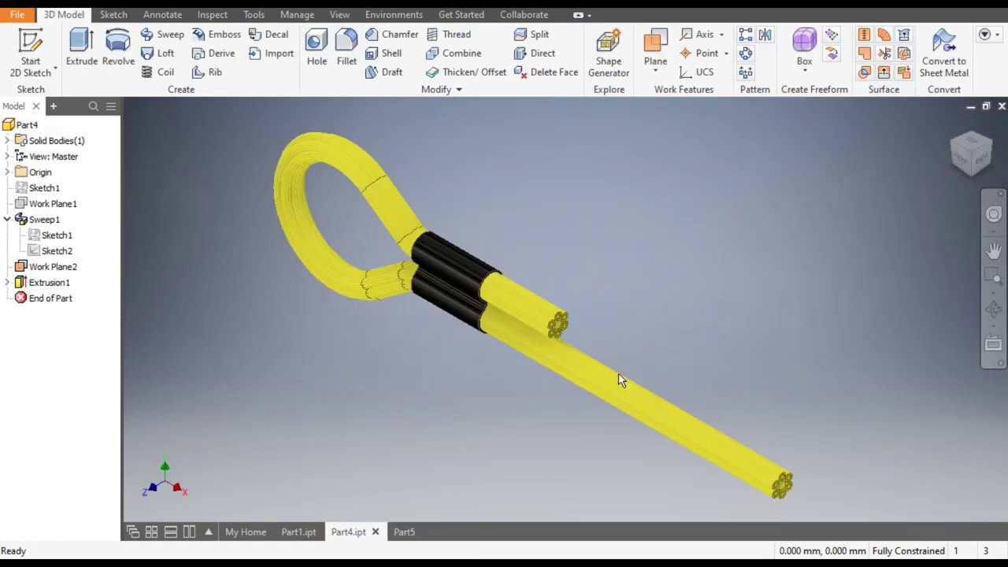
{"action": "scroll", "coordinate": [591, 325], "scroll_direction": "up", "scroll_amount": 5}
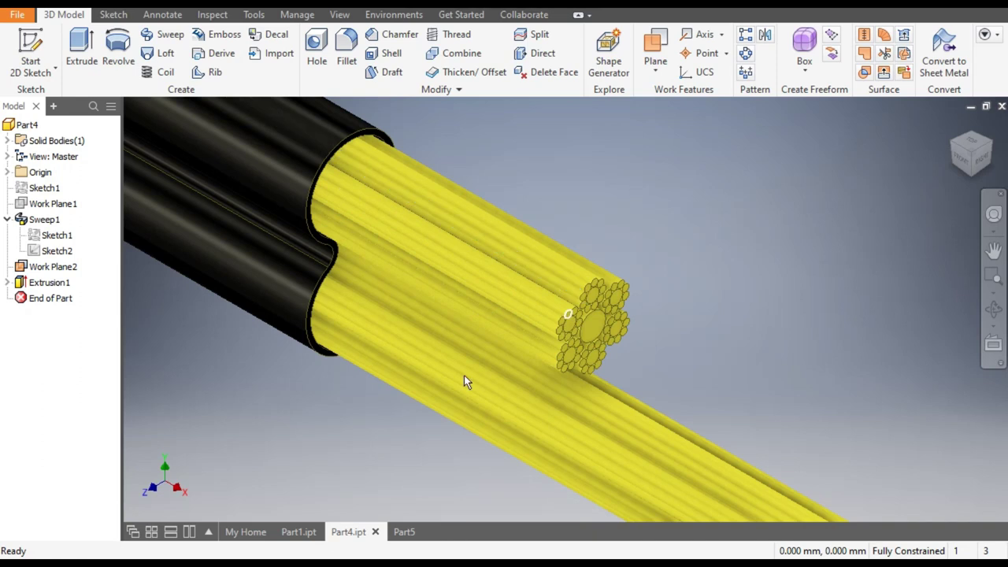
{"action": "left_click", "coordinate": [404, 533]}
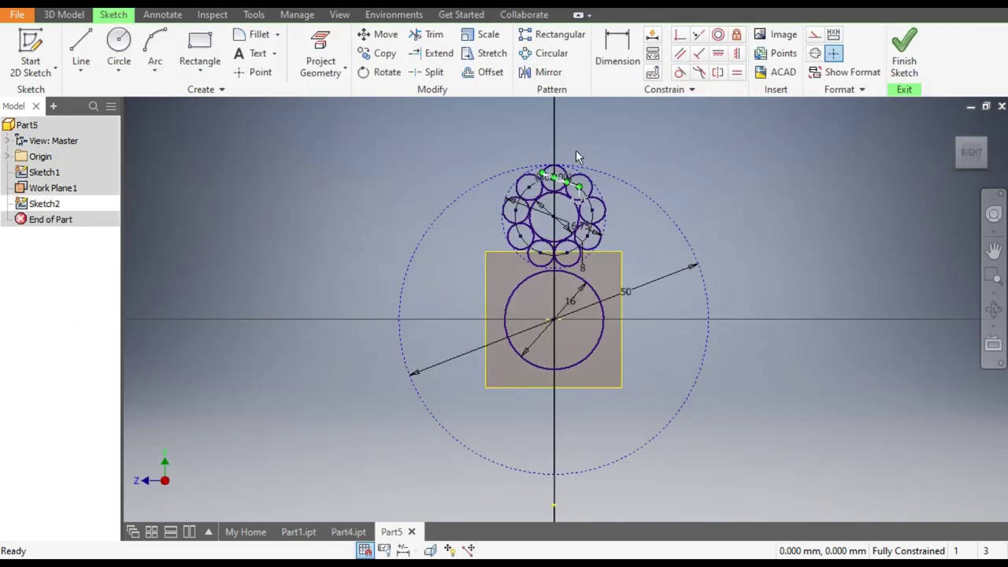
- Create a circular pattern of the complete strand circle group with 6 instances over 360 degrees about the centre of the 16 mm circle
{"action": "left_click", "coordinate": [546, 52]}
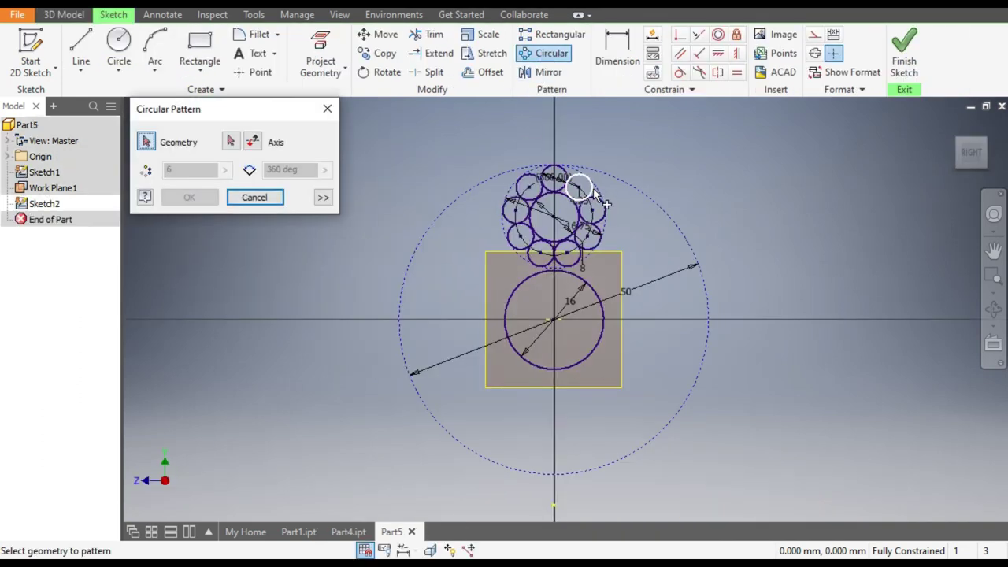
{"action": "scroll", "coordinate": [589, 178], "scroll_direction": "up", "scroll_amount": 2}
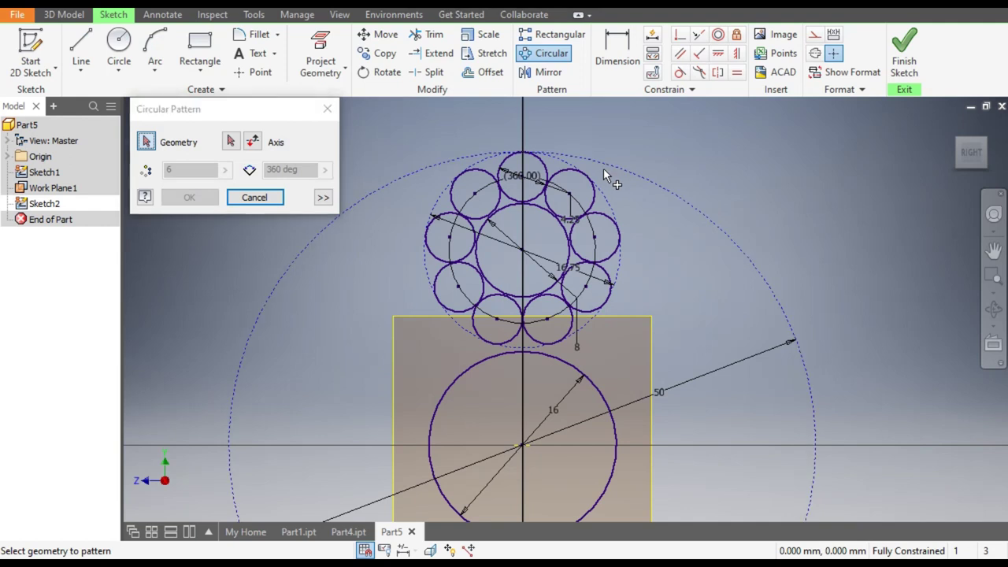
{"action": "left_click_drag", "start_coordinate": [518, 208], "coordinate": [412, 334]}
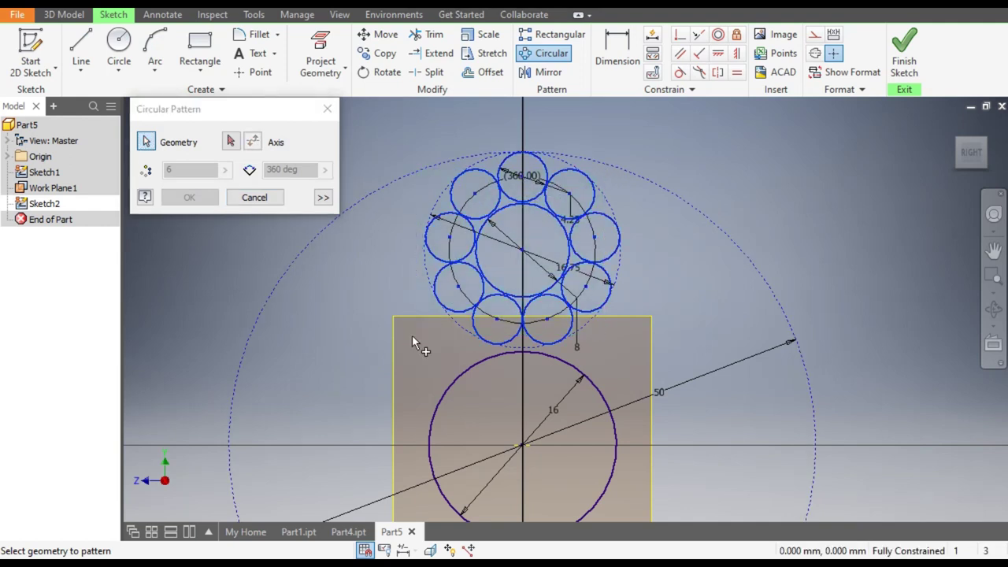
{"action": "scroll", "coordinate": [674, 193], "scroll_direction": "down", "scroll_amount": 2}
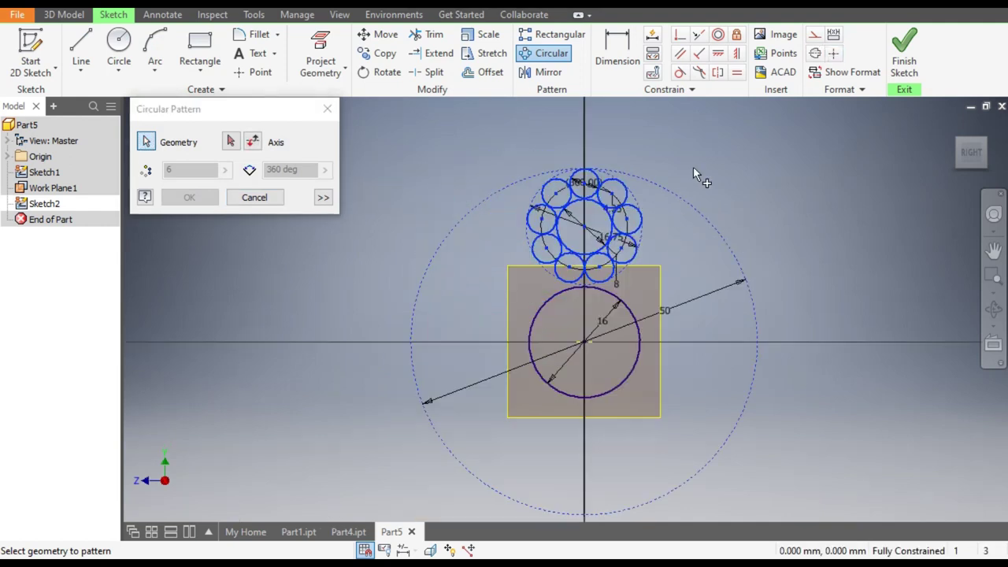
{"action": "left_click", "coordinate": [231, 141]}
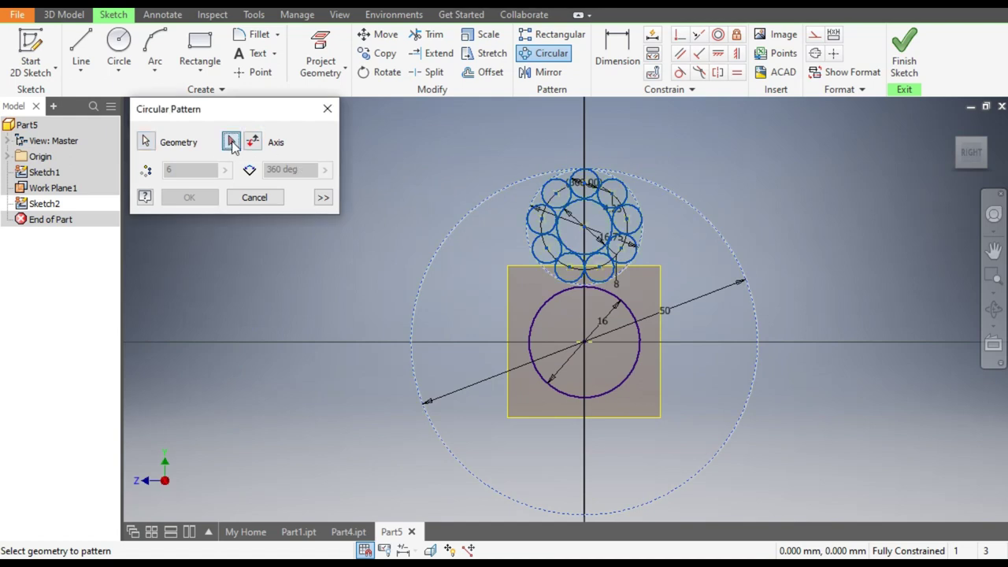
{"action": "left_click", "coordinate": [553, 300]}
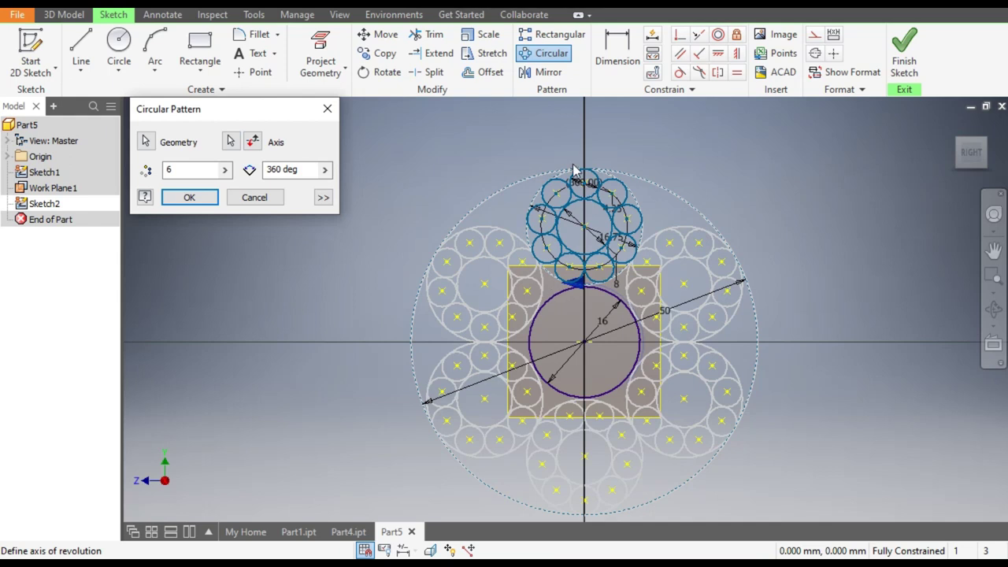
{"action": "scroll", "coordinate": [573, 171], "scroll_direction": "down", "scroll_amount": 3}
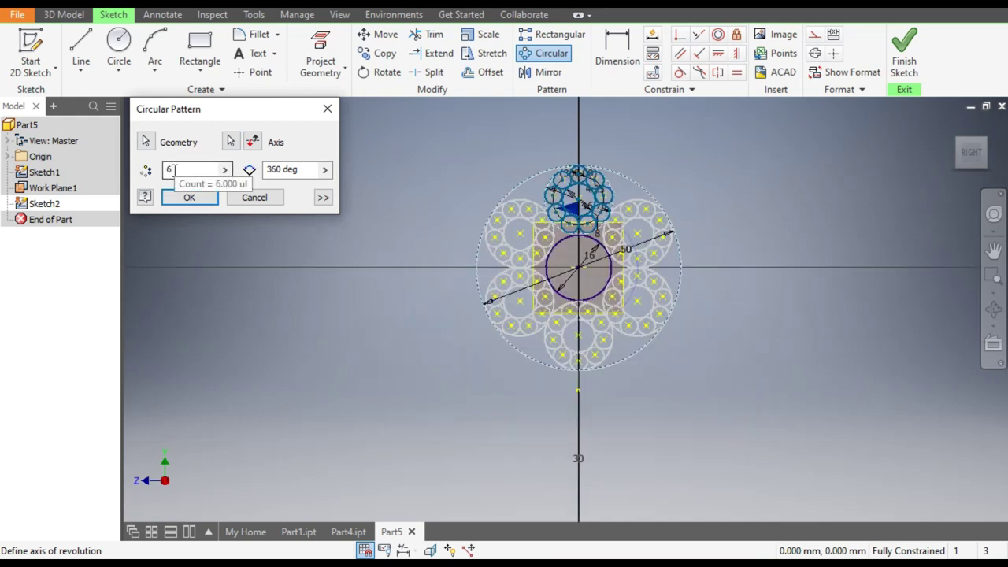
{"action": "left_click", "coordinate": [189, 197]}
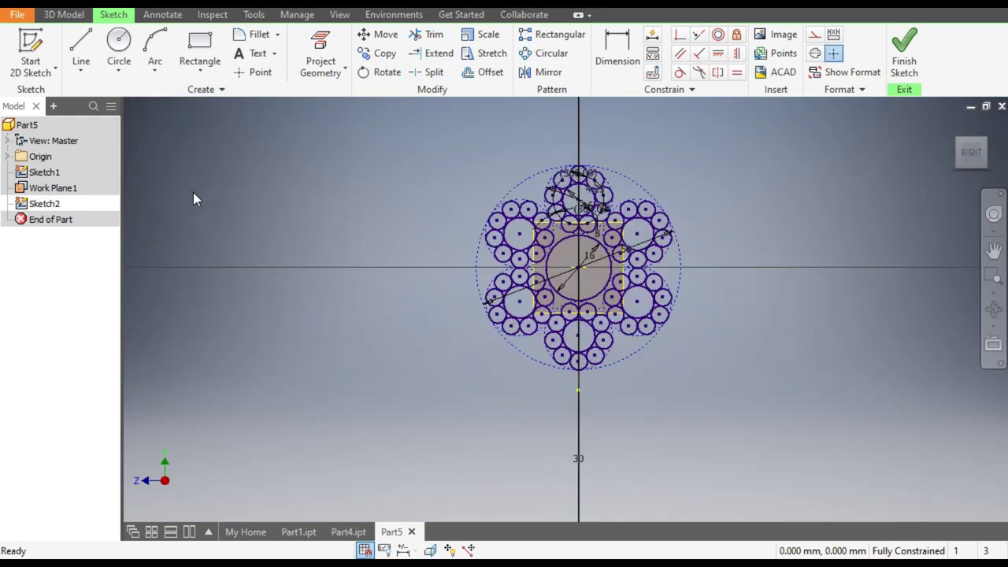
- Check the six-strand rope profile against the loop path, and finish the sketch
{"action": "left_click_drag", "start_coordinate": [957, 140], "coordinate": [614, 330]}
{"action": "scroll", "coordinate": [591, 313], "scroll_direction": "up", "scroll_amount": 5}
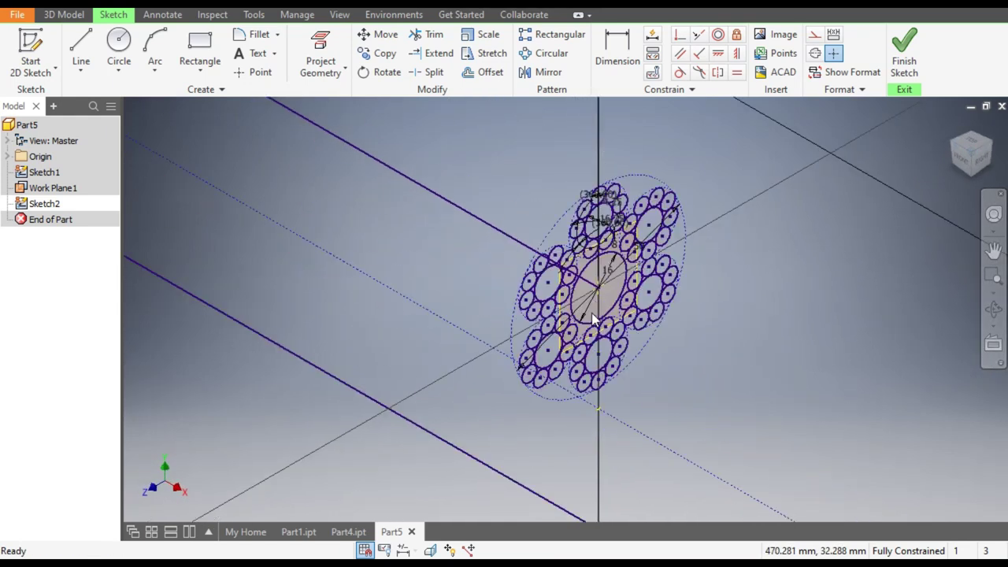
{"action": "left_click", "coordinate": [989, 160]}
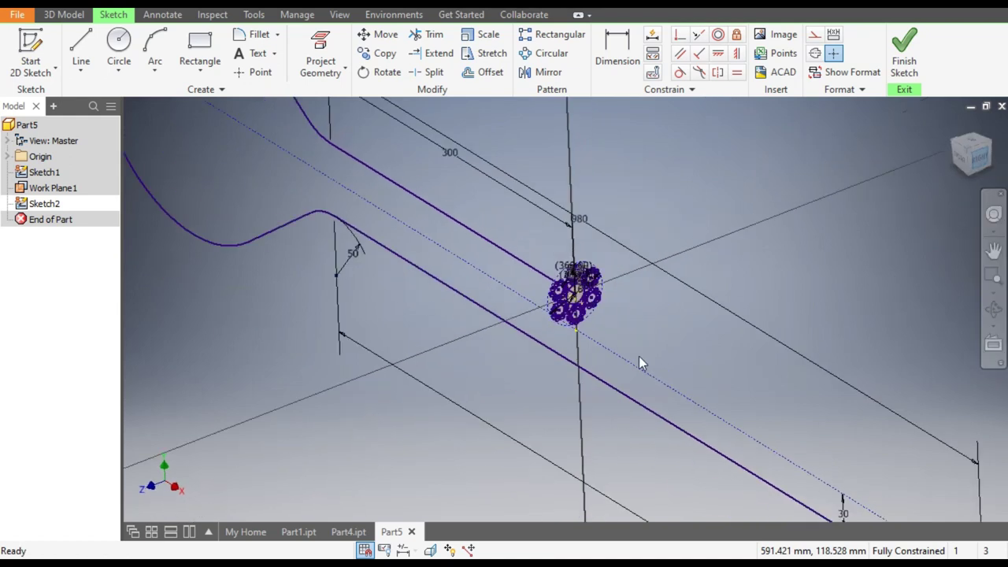
{"action": "scroll", "coordinate": [648, 175], "scroll_direction": "up", "scroll_amount": 3}
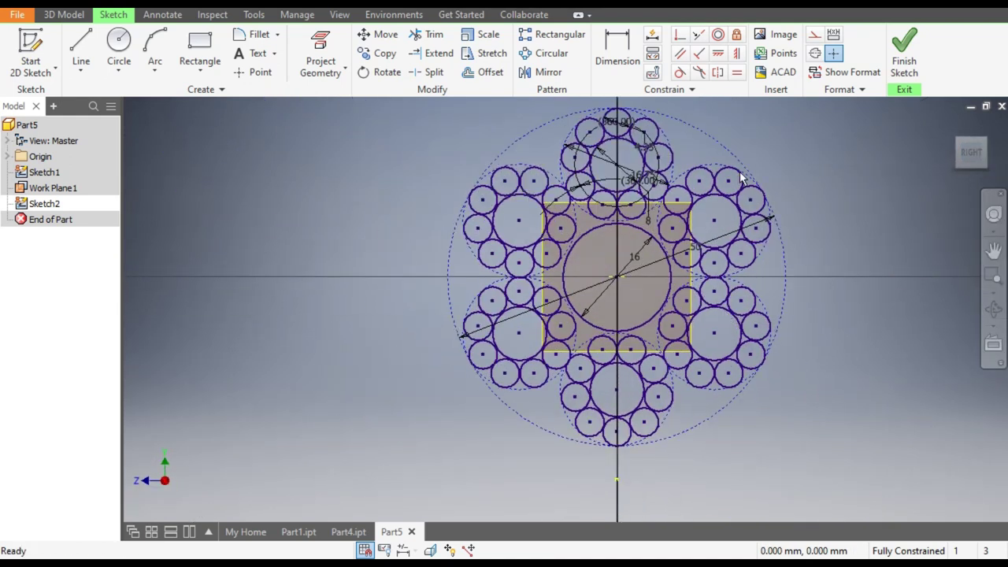
{"action": "left_click", "coordinate": [905, 61]}
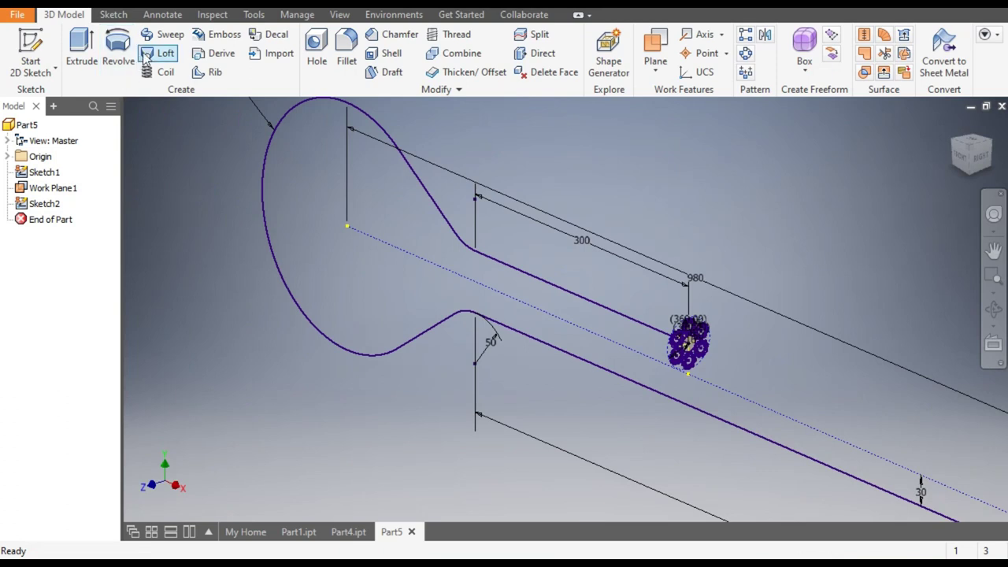
- Sweep all regions of the six-strand rope profile along the loop path as a solid, continuing despite the path-intersection recommendation
{"action": "left_click", "coordinate": [167, 35]}
{"action": "scroll", "coordinate": [556, 347], "scroll_direction": "up", "scroll_amount": 5}
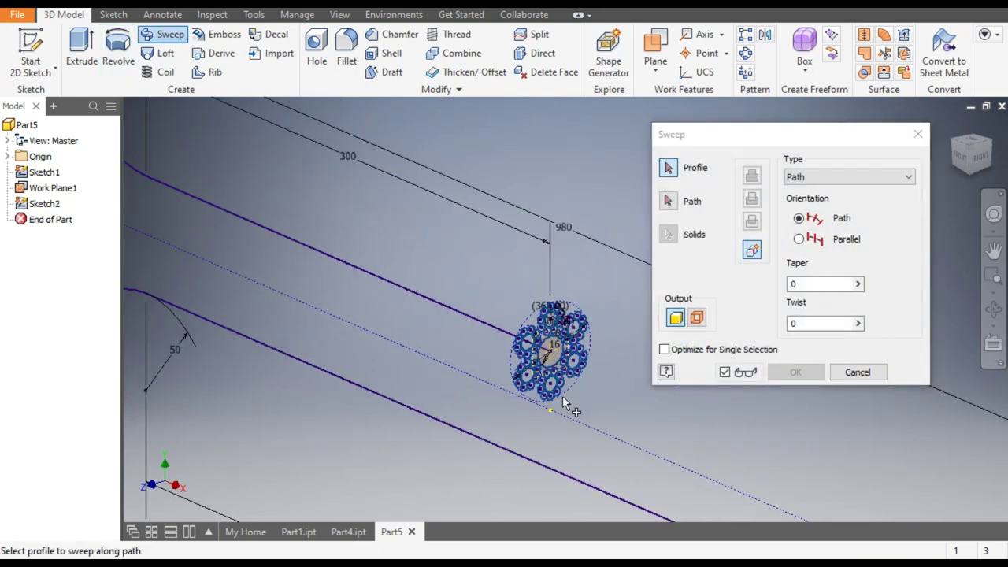
{"action": "scroll", "coordinate": [556, 346], "scroll_direction": "up", "scroll_amount": 3}
{"action": "scroll", "coordinate": [457, 328], "scroll_direction": "down", "scroll_amount": 2}
{"action": "left_click_drag", "start_coordinate": [595, 198], "coordinate": [366, 494]}
{"action": "left_click", "coordinate": [667, 202]}
{"action": "scroll", "coordinate": [640, 264], "scroll_direction": "down", "scroll_amount": 4}
{"action": "left_click", "coordinate": [508, 259]}
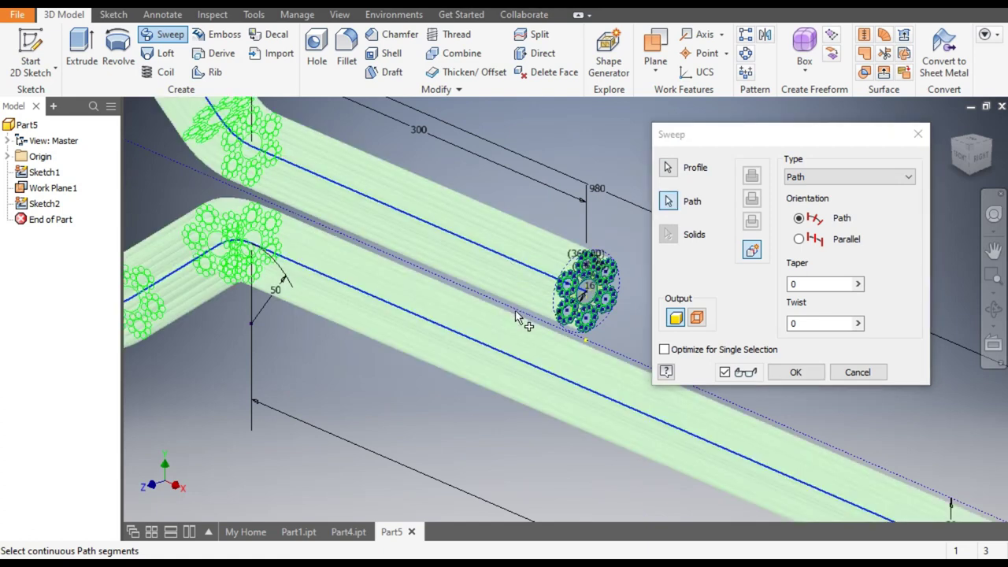
{"action": "scroll", "coordinate": [525, 321], "scroll_direction": "down", "scroll_amount": 2}
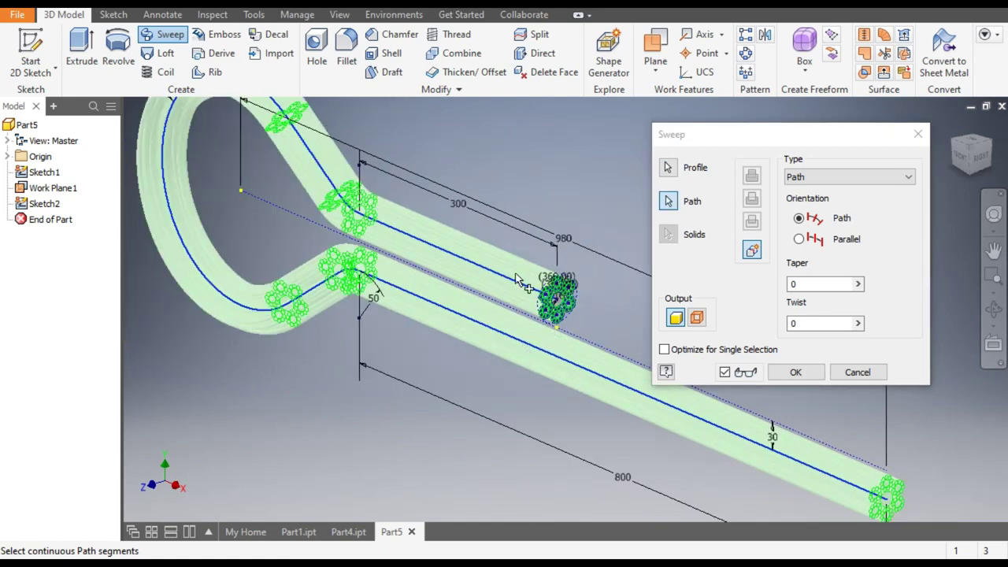
{"action": "left_click", "coordinate": [796, 375]}
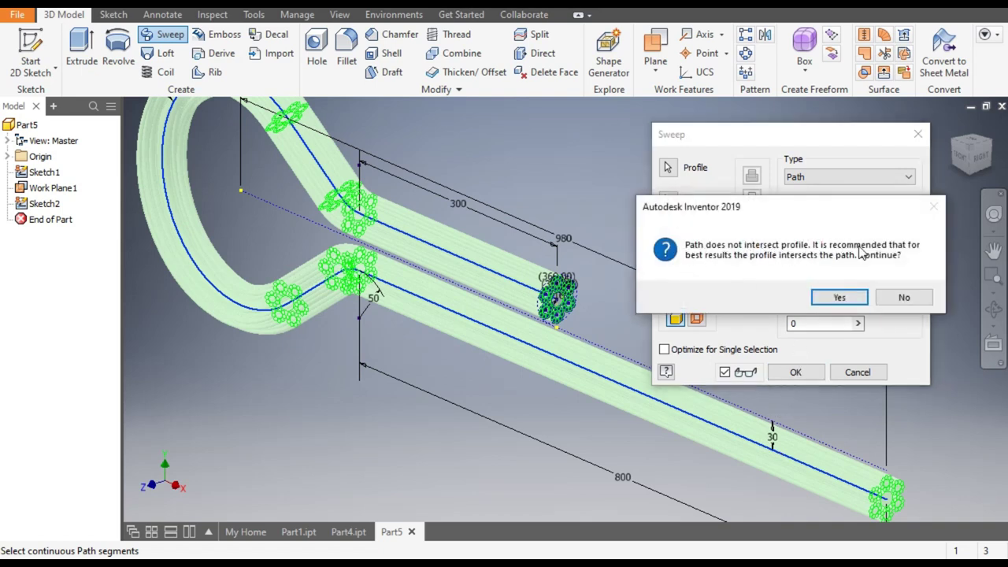
{"action": "left_click", "coordinate": [839, 298]}
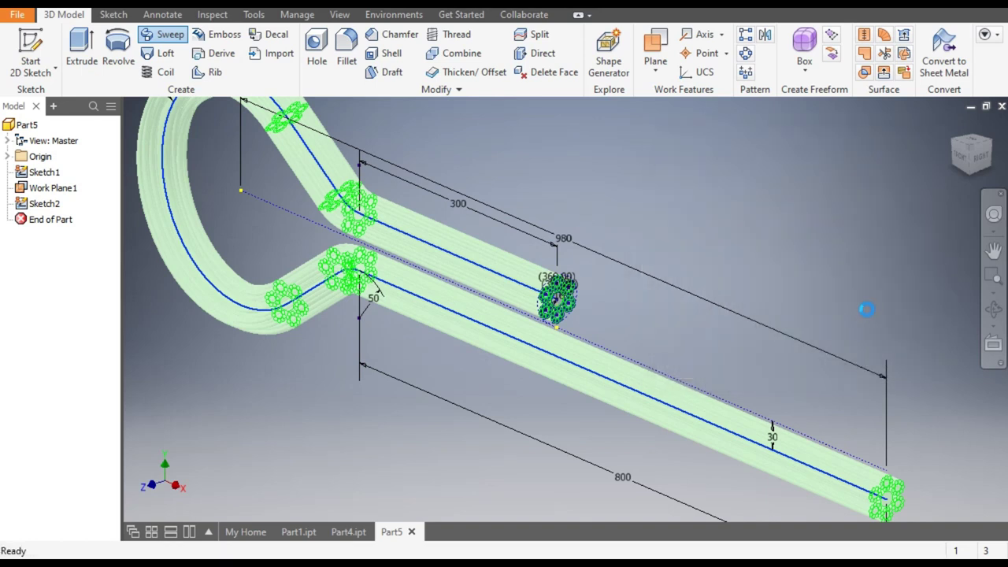
- Apply the Canary appearance from the Inventor Material Library to the whole rope part
{"action": "scroll", "coordinate": [599, 305], "scroll_direction": "down", "scroll_amount": 1}
{"action": "middle_click_drag", "start_coordinate": [599, 305], "coordinate": [639, 333]}
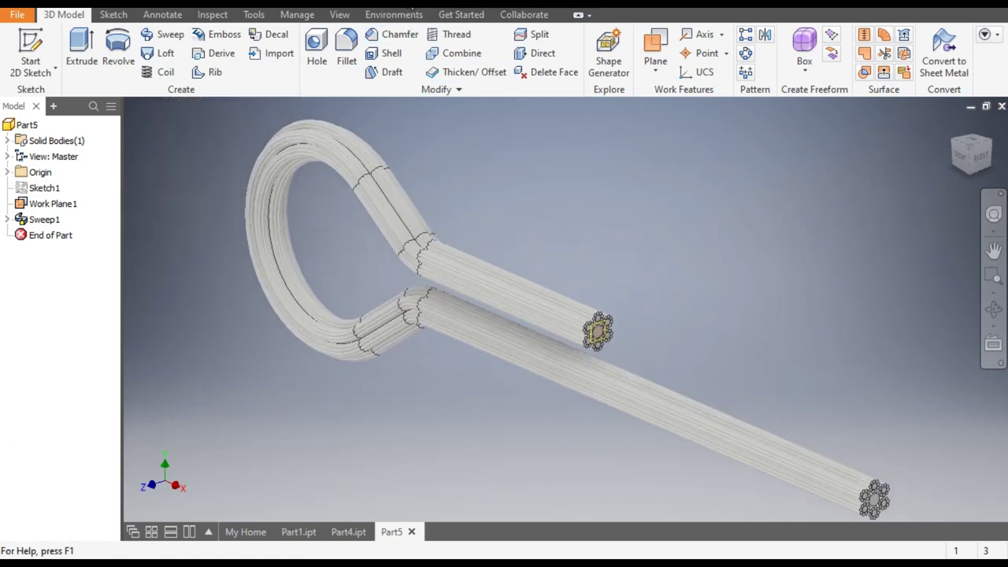
{"action": "left_click", "coordinate": [413, 7]}
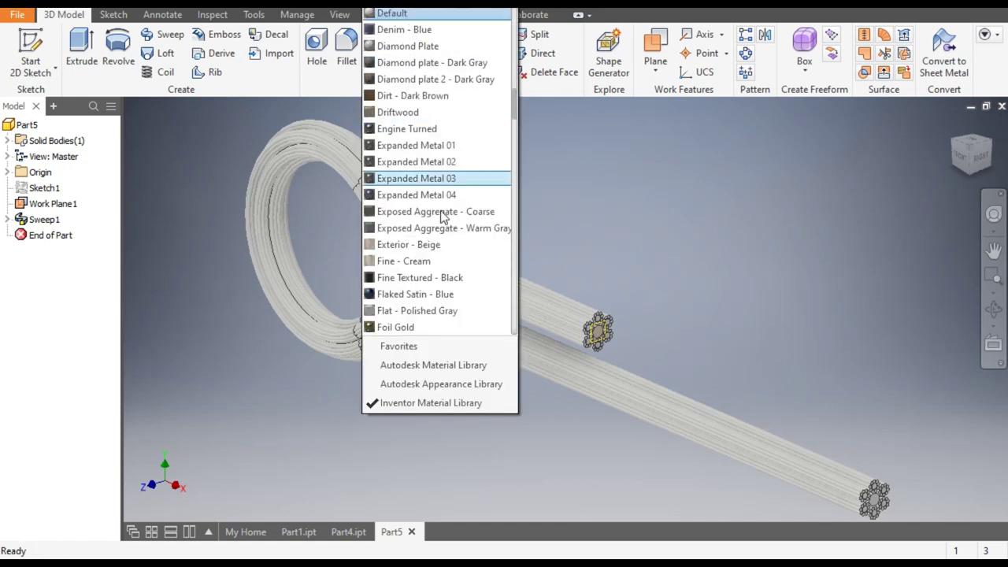
{"action": "scroll", "coordinate": [436, 197], "scroll_direction": "up", "scroll_amount": 6}
{"action": "scroll", "coordinate": [442, 225], "scroll_direction": "up", "scroll_amount": 5}
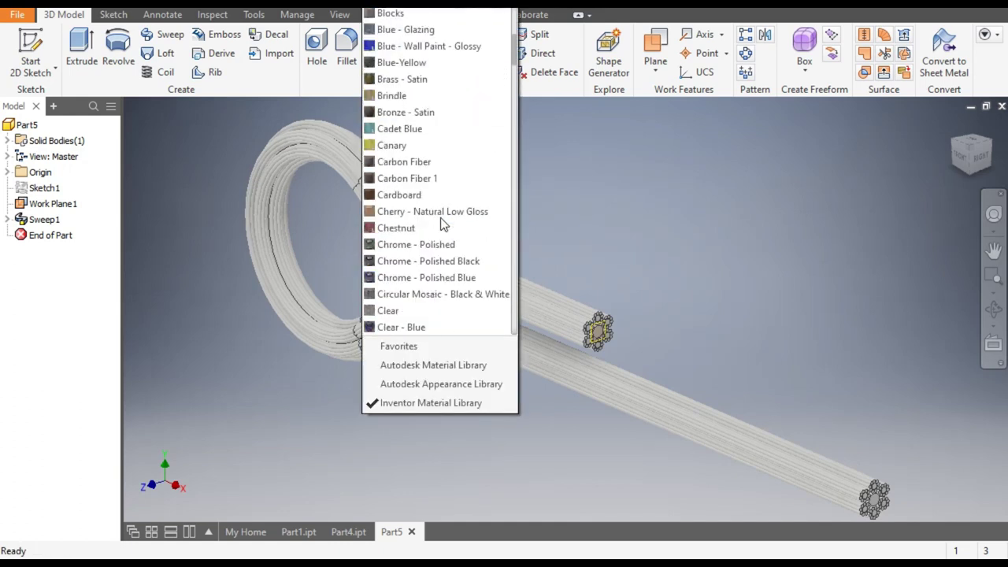
{"action": "left_click", "coordinate": [401, 150]}
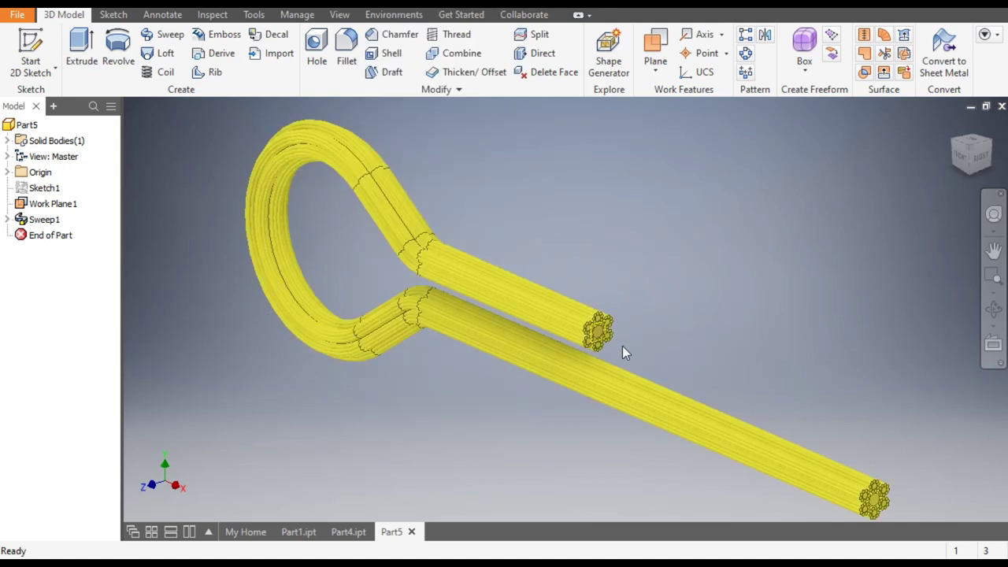
- Examine the clamping sleeve around both rope legs in the finished Part4 model, and return to Part5
{"action": "left_click", "coordinate": [348, 532]}
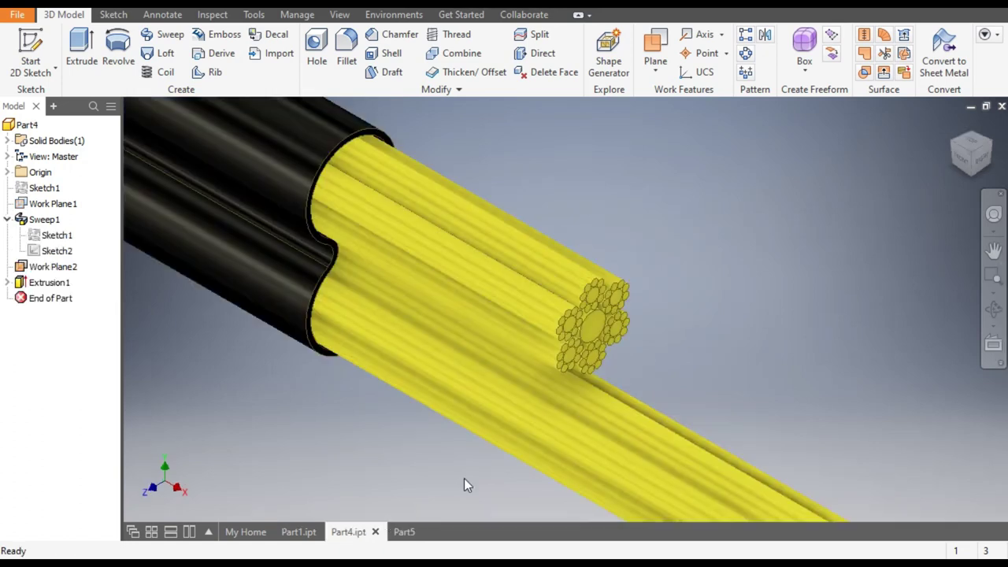
{"action": "middle_click_drag", "start_coordinate": [734, 357], "coordinate": [858, 415]}
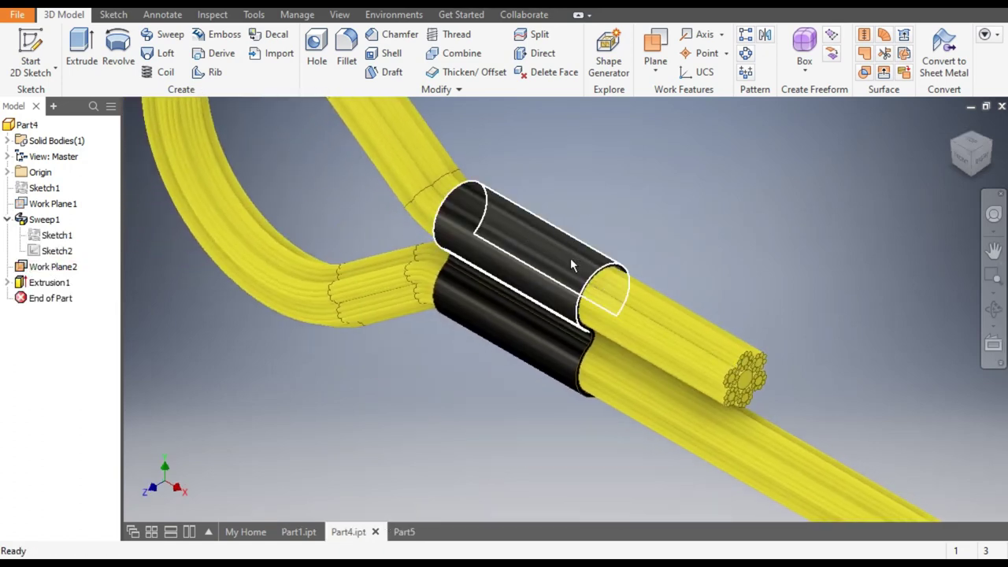
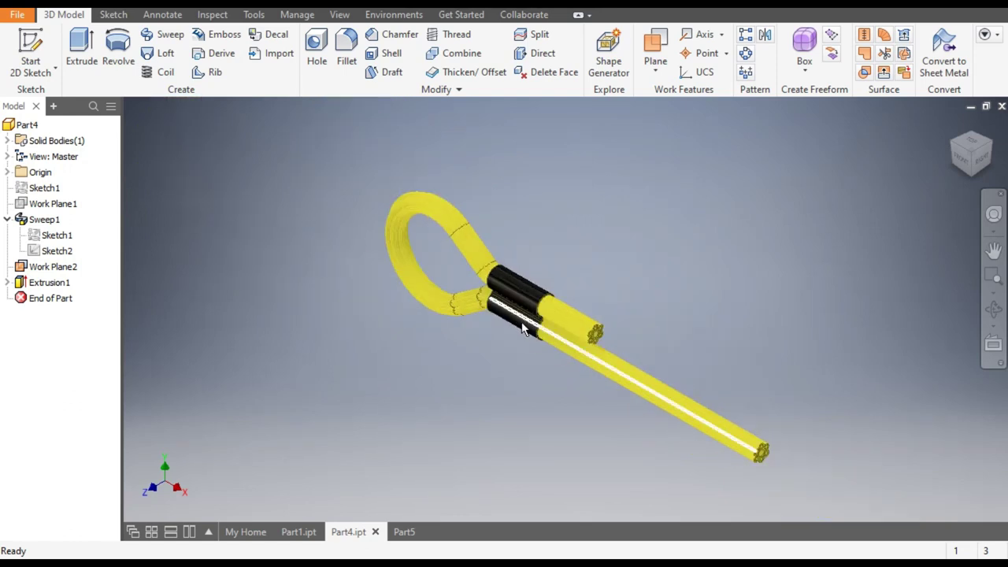
{"action": "left_click", "coordinate": [402, 533]}
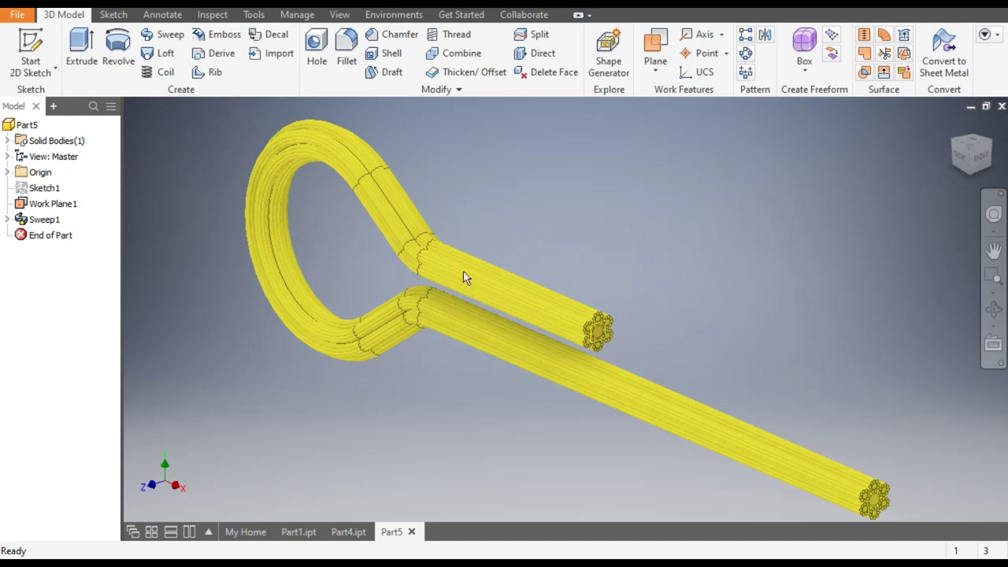
- Create a work plane offset -150 mm from the existing work plane at the short rope leg's end
{"action": "left_click", "coordinate": [655, 63]}
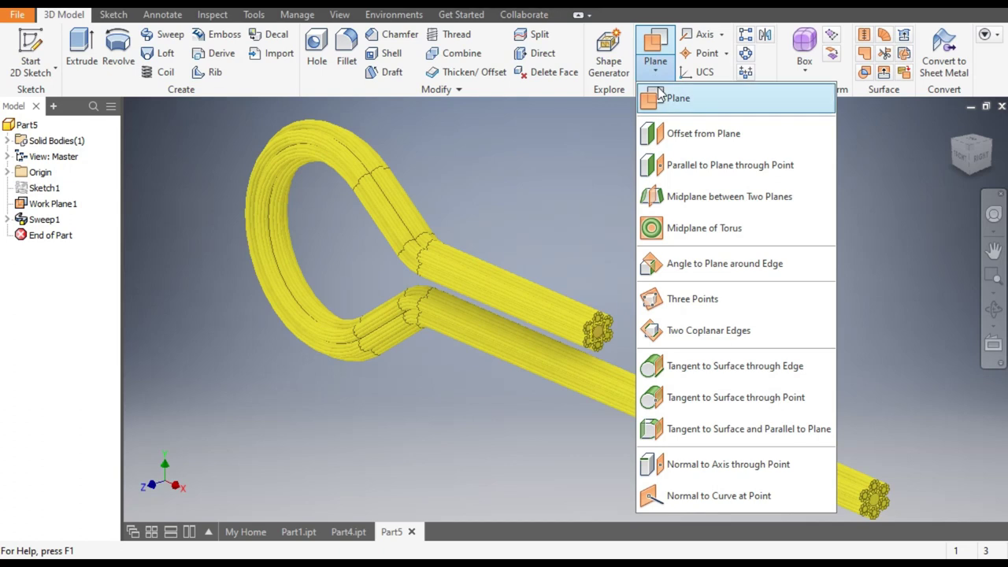
{"action": "left_click", "coordinate": [680, 134]}
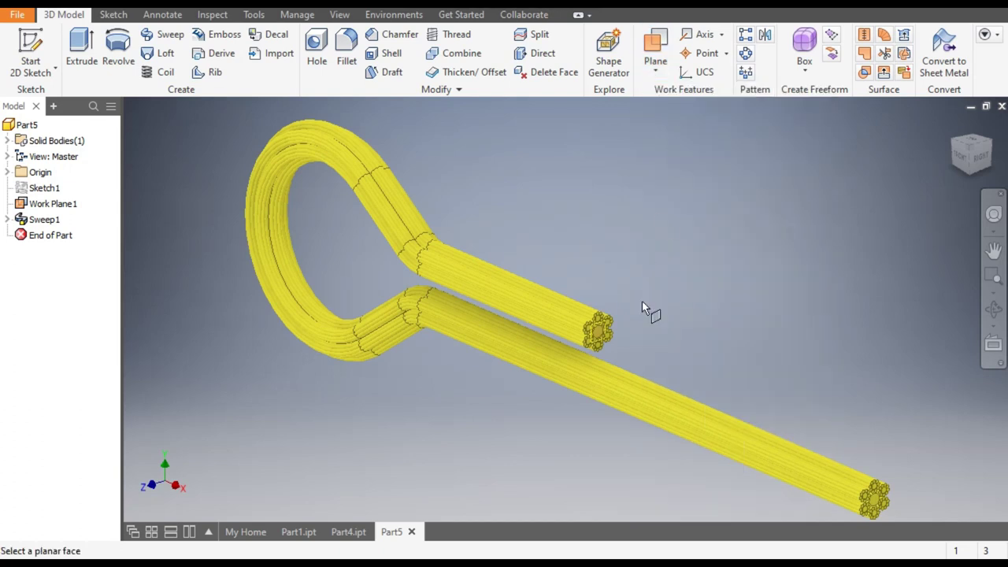
{"action": "scroll", "coordinate": [599, 335], "scroll_direction": "up", "scroll_amount": 5}
{"action": "scroll", "coordinate": [592, 323], "scroll_direction": "up", "scroll_amount": 2}
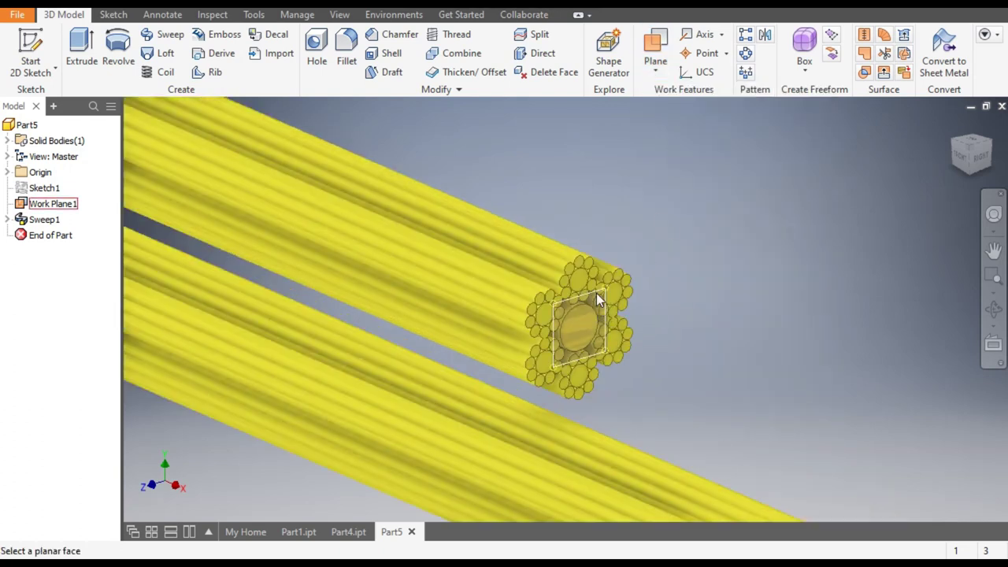
{"action": "left_click", "coordinate": [596, 293]}
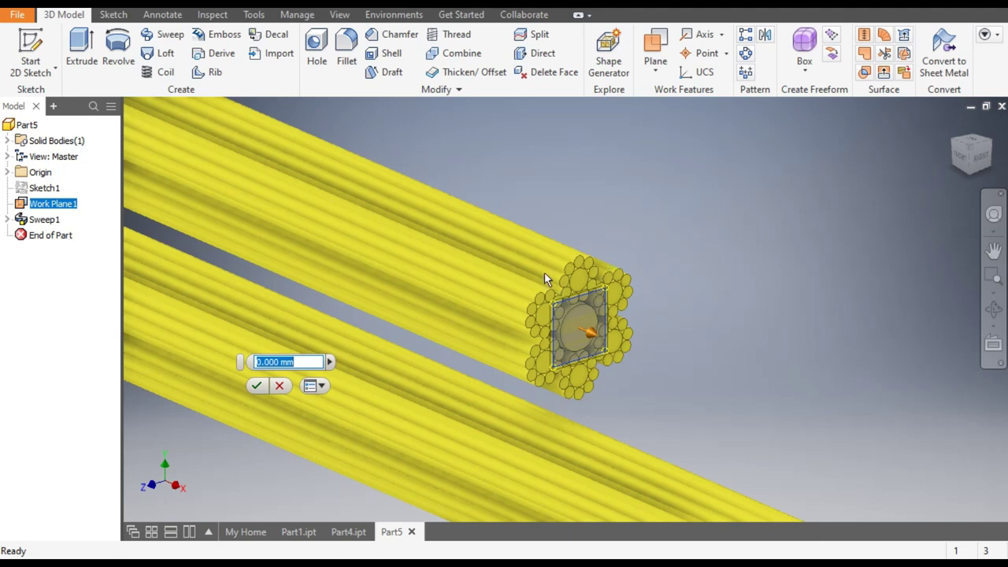
{"action": "type", "text": "-150"}
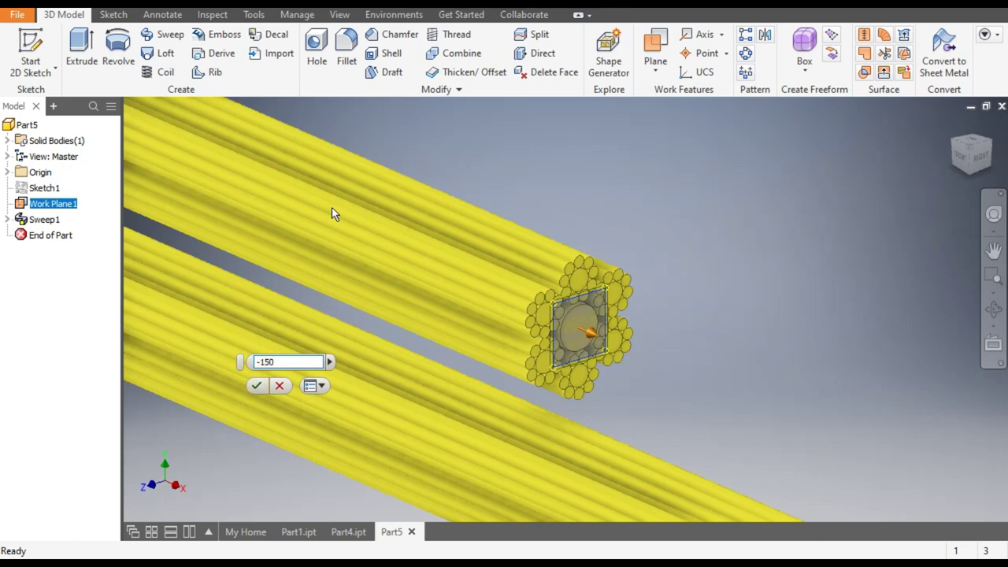
{"action": "key", "text": "Return"}
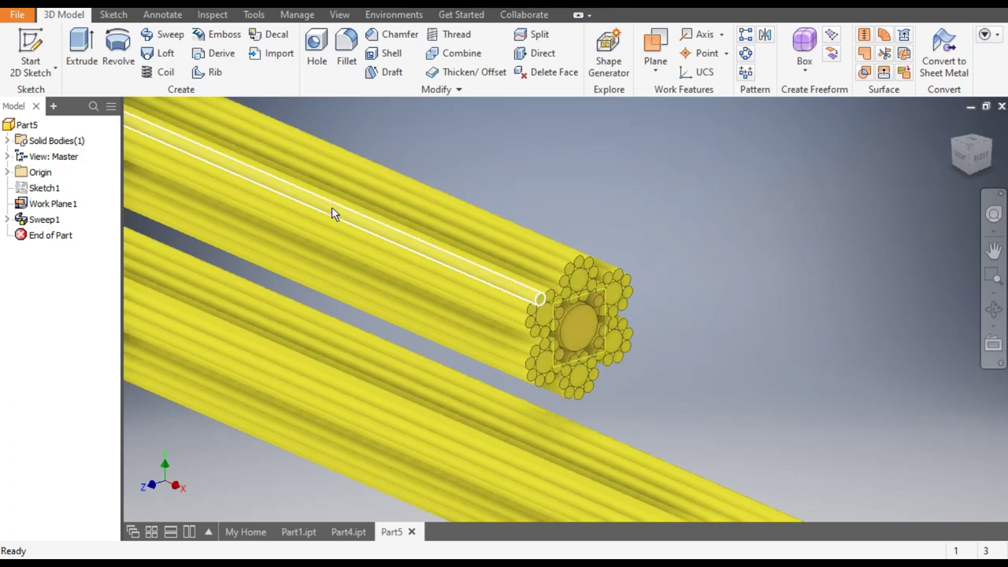
- Start a new sketch on the offset work plane that crosses the short rope leg
{"action": "scroll", "coordinate": [665, 260], "scroll_direction": "down", "scroll_amount": 2}
{"action": "scroll", "coordinate": [663, 236], "scroll_direction": "down", "scroll_amount": 2}
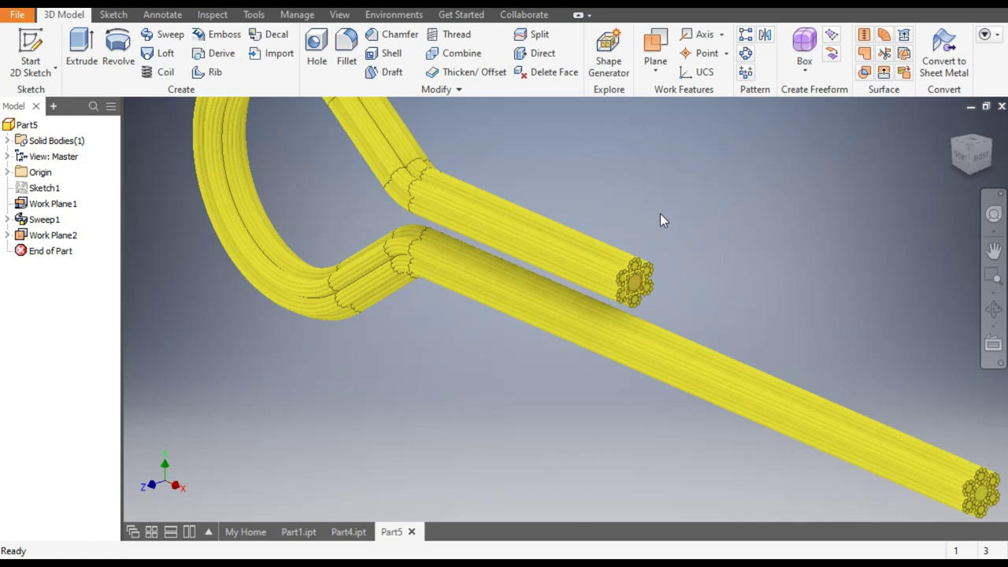
{"action": "left_click", "coordinate": [61, 241]}
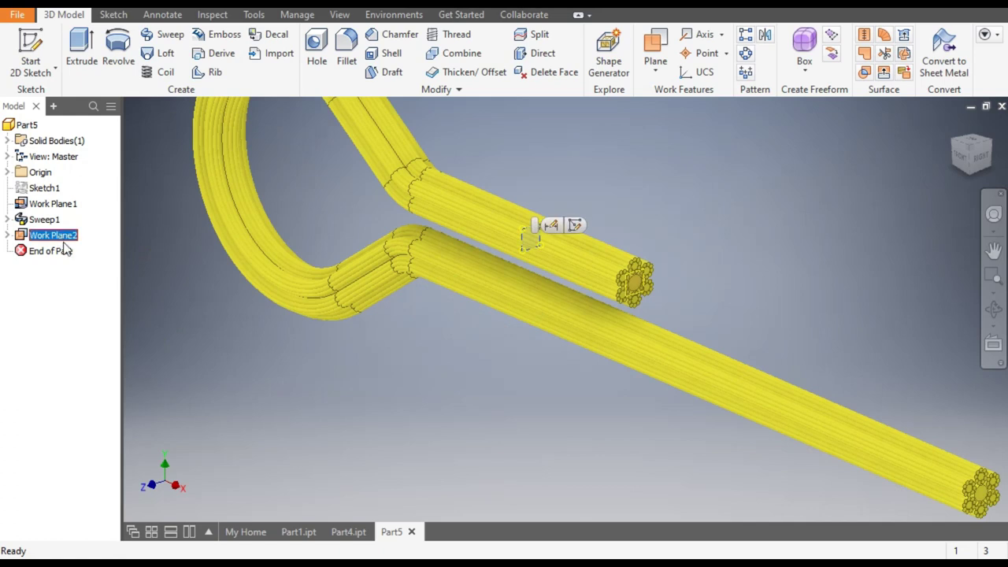
{"action": "left_click", "coordinate": [574, 226]}
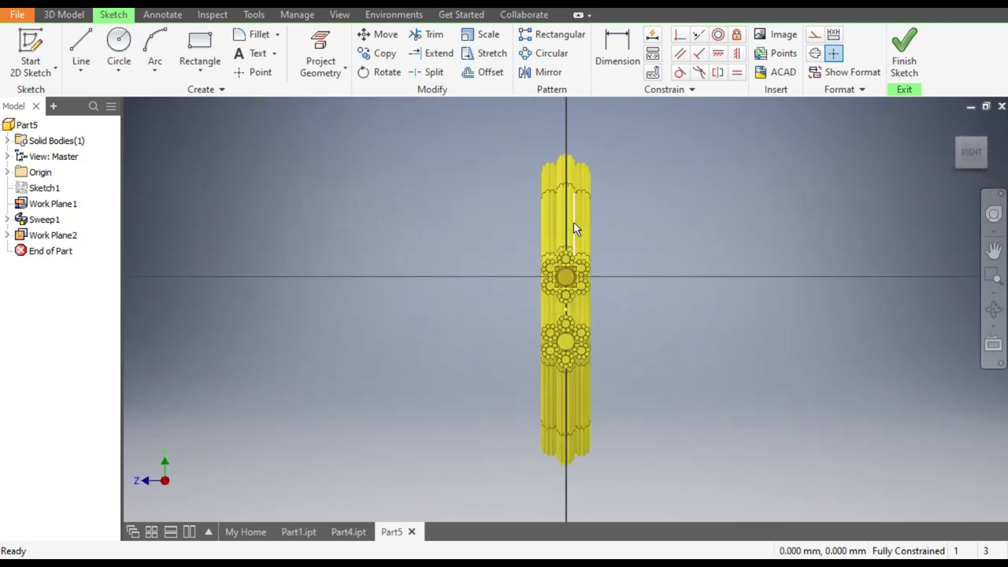
{"action": "scroll", "coordinate": [576, 301], "scroll_direction": "up", "scroll_amount": 5}
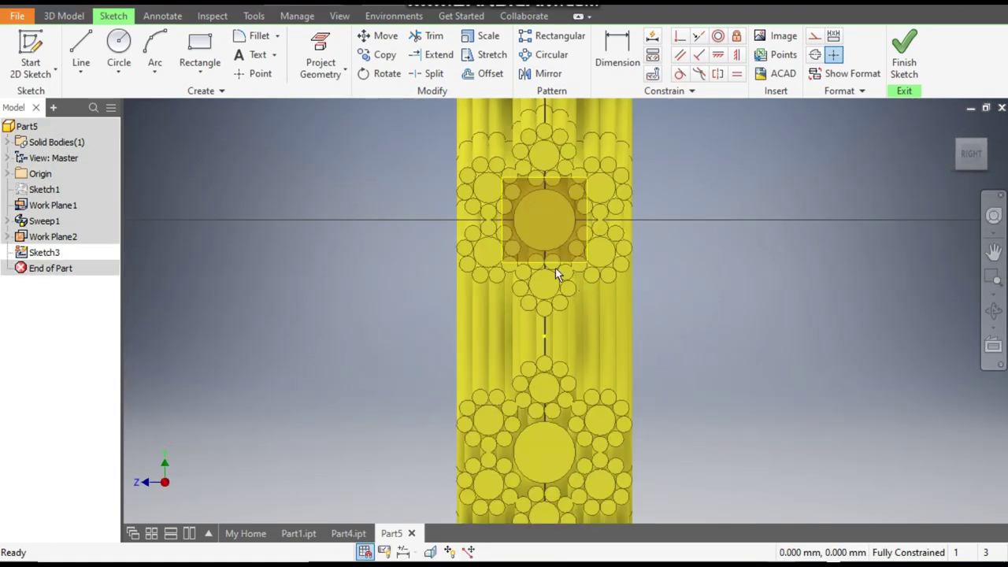
{"action": "middle_click_drag", "start_coordinate": [535, 262], "coordinate": [585, 319]}
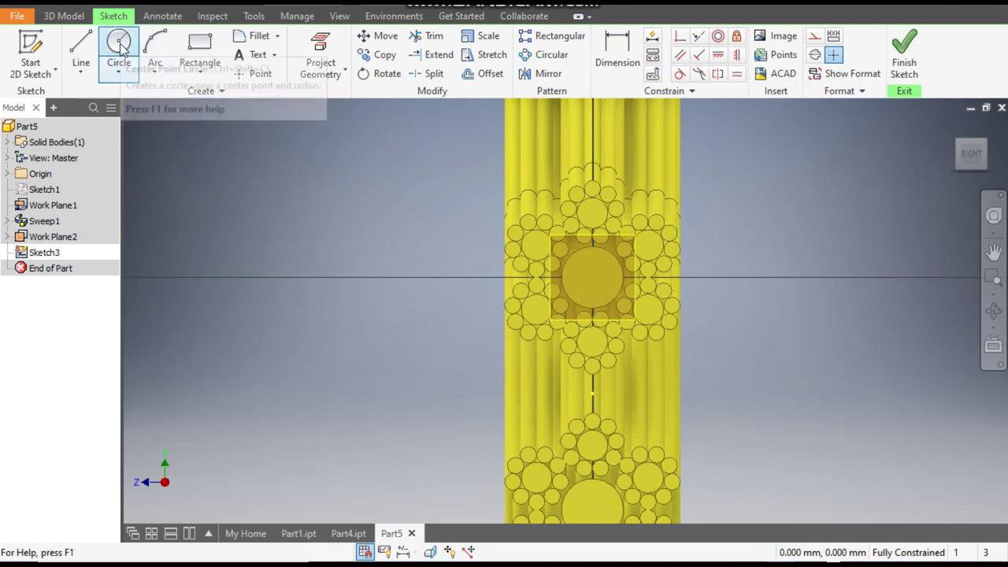
{"action": "left_click", "coordinate": [337, 50]}
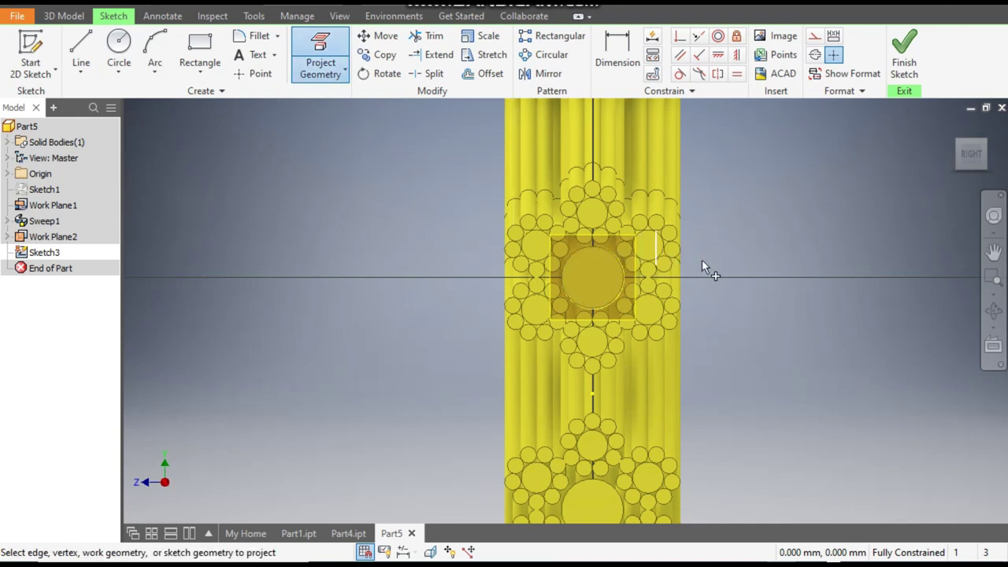
{"action": "middle_click_drag", "start_coordinate": [598, 252], "coordinate": [582, 110]}
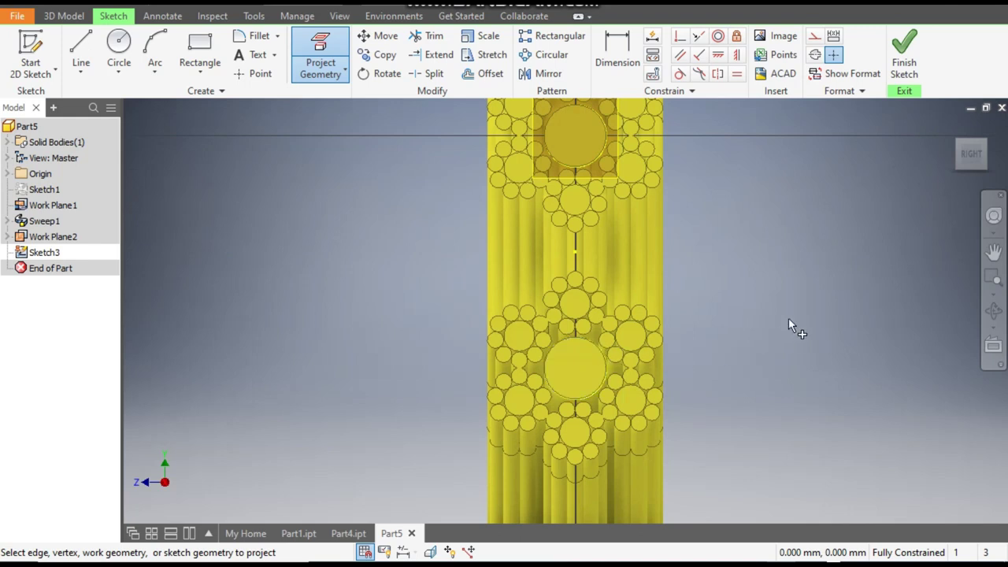
{"action": "mouse_move", "coordinate": [360, 263]}
{"action": "middle_mouse_down"}
{"action": "mouse_move", "coordinate": [387, 276]}
{"action": "mouse_move", "coordinate": [394, 310]}
{"action": "middle_mouse_up"}
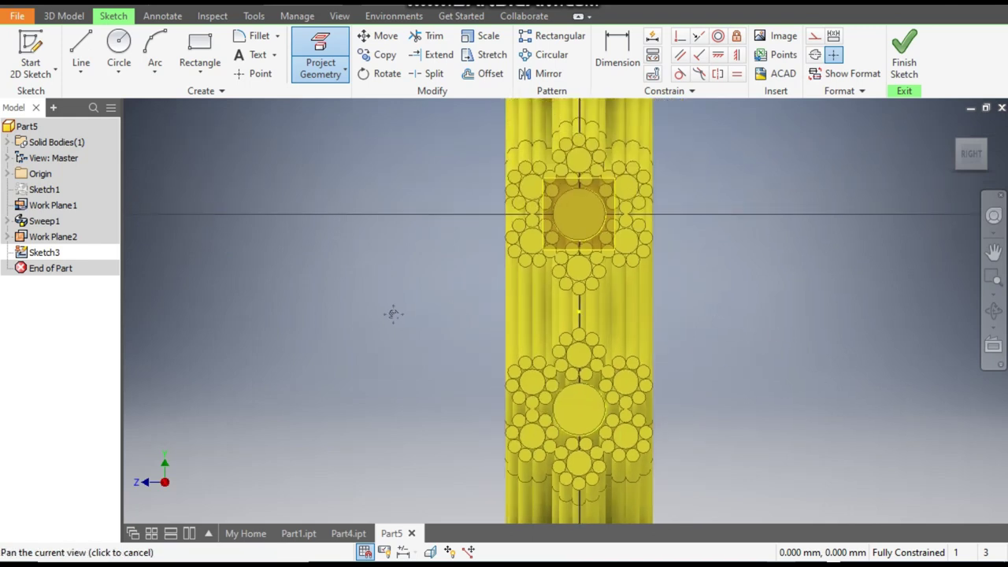
- Sketch a 50 mm diameter circle centred on the short rope leg, enclosing its six strands
{"action": "left_click", "coordinate": [118, 48]}
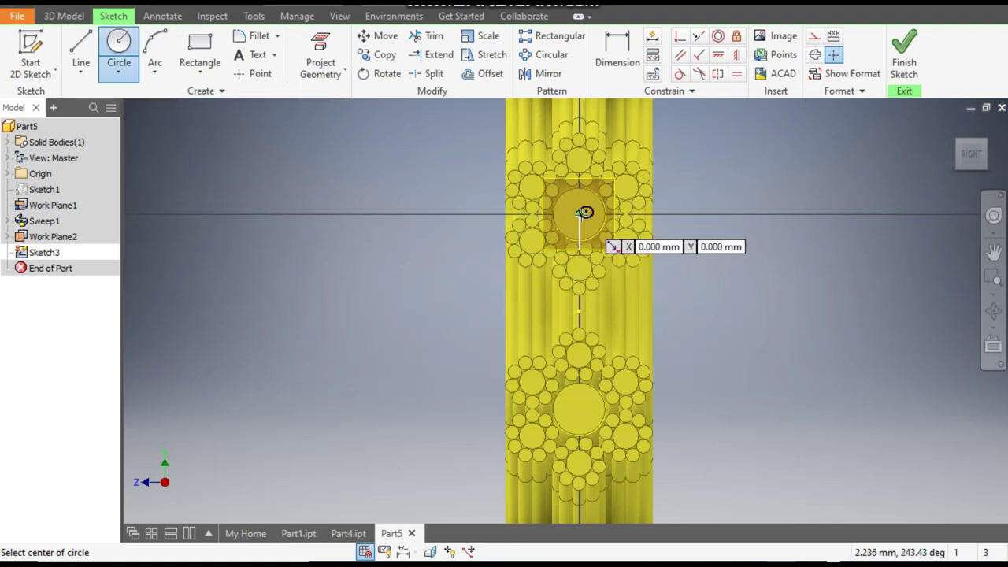
{"action": "scroll", "coordinate": [572, 212], "scroll_direction": "up", "scroll_amount": 3}
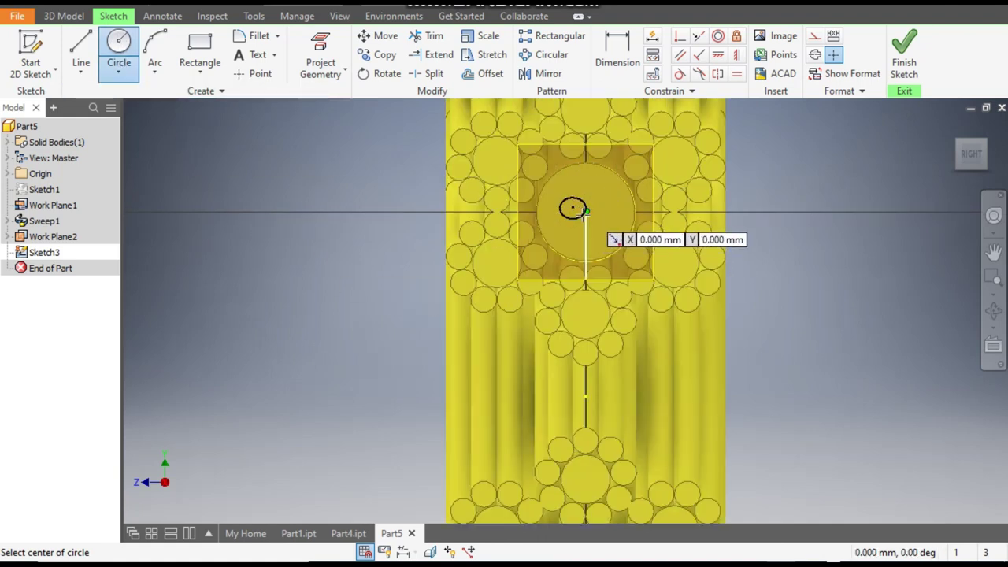
{"action": "left_click", "coordinate": [585, 211]}
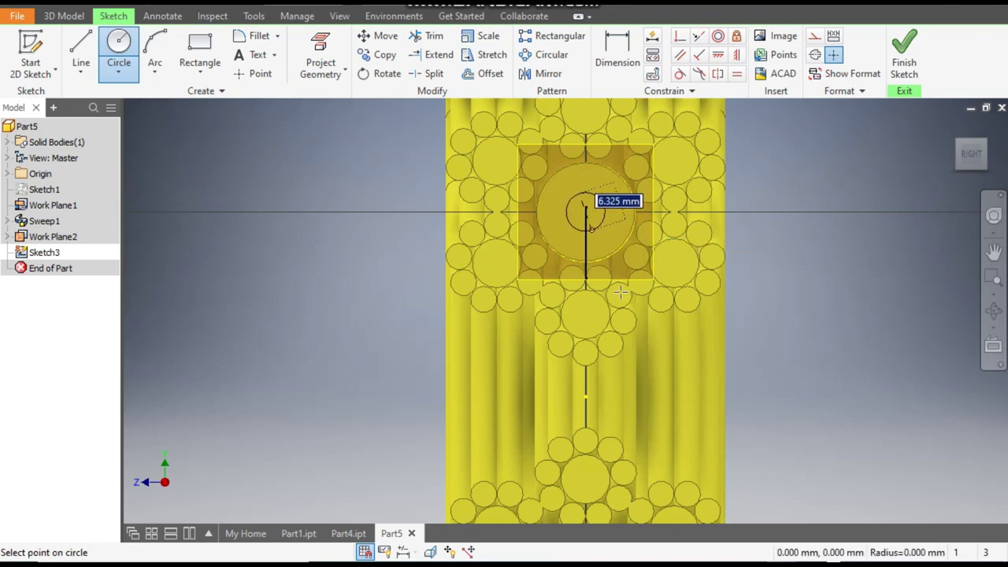
{"action": "scroll", "coordinate": [693, 335], "scroll_direction": "down", "scroll_amount": 2}
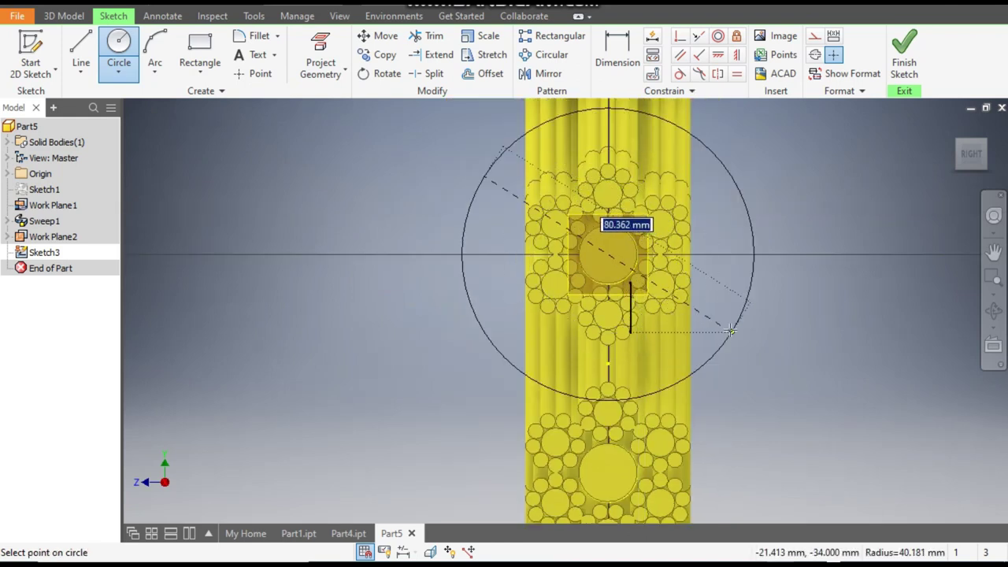
{"action": "type", "text": "50"}
{"action": "key", "text": "Return"}
- Sketch a second 50 mm diameter circle centred on the long rope leg's core
{"action": "mouse_move", "coordinate": [776, 379]}
{"action": "middle_mouse_down"}
{"action": "mouse_move", "coordinate": [753, 310]}
{"action": "mouse_move", "coordinate": [727, 292]}
{"action": "middle_mouse_up"}
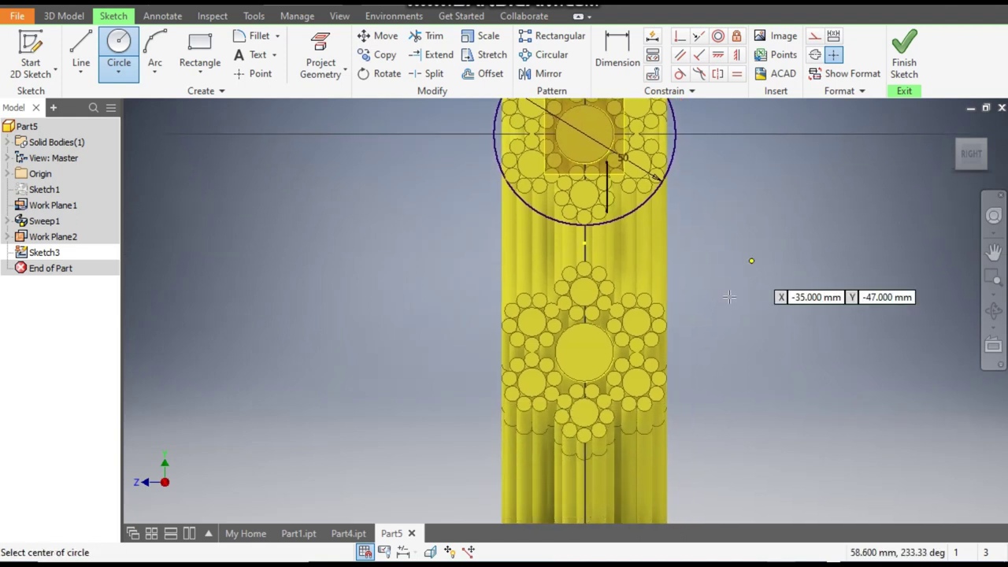
{"action": "left_click", "coordinate": [584, 352]}
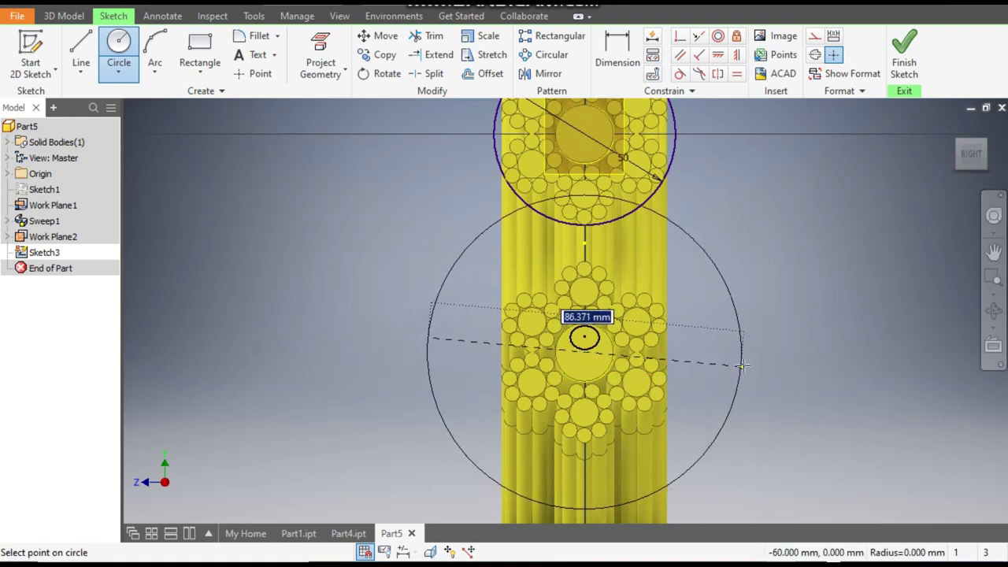
{"action": "type", "text": "50"}
{"action": "key", "text": "Return"}
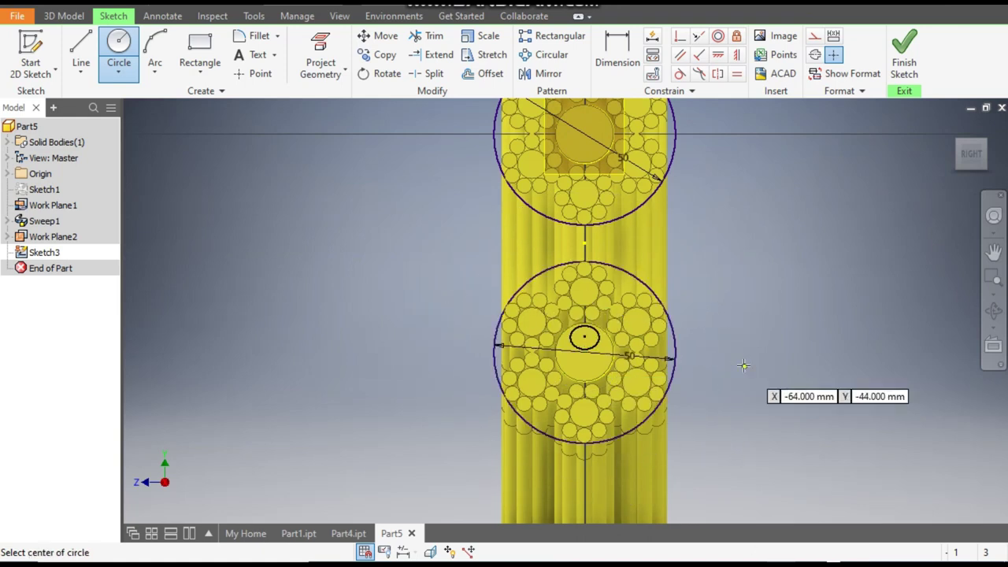
{"action": "mouse_move", "coordinate": [799, 366]}
{"action": "middle_mouse_down"}
{"action": "mouse_move", "coordinate": [805, 400]}
{"action": "mouse_move", "coordinate": [788, 359]}
{"action": "middle_mouse_up"}
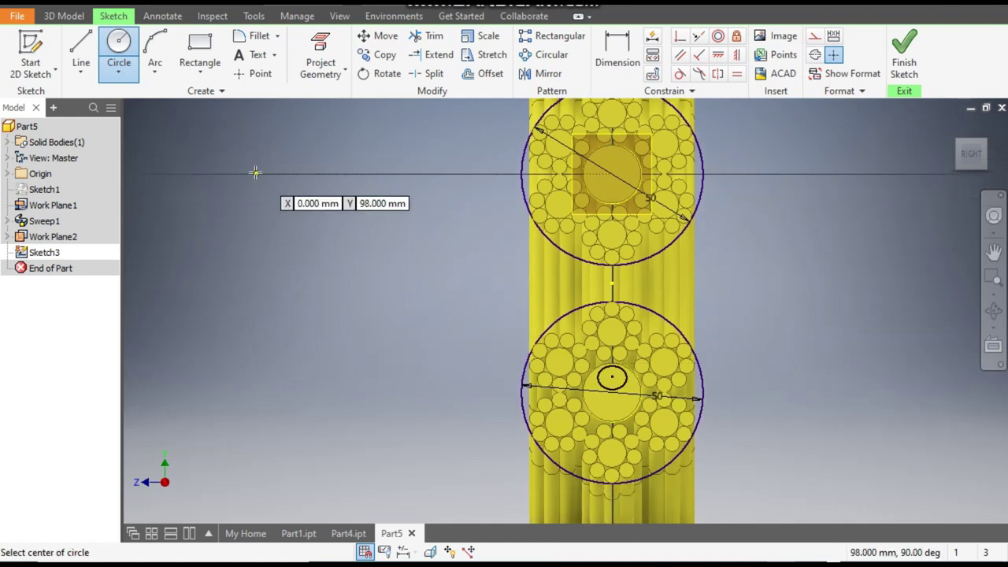
- Sketch an inward-bulging three-point arc of about 13 mm radius joining the two 50 mm circles on one side of the gap
{"action": "left_click", "coordinate": [155, 55]}
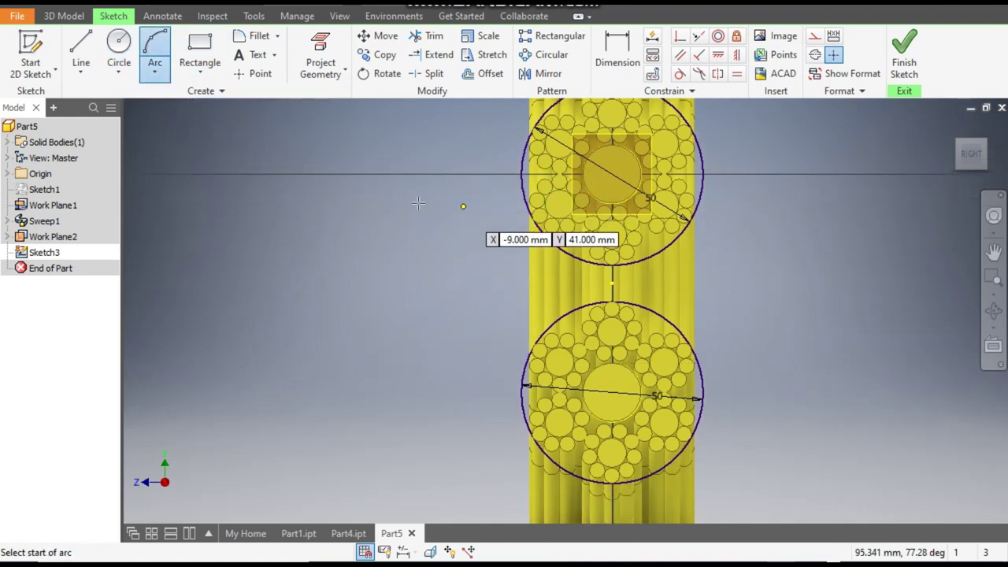
{"action": "left_click", "coordinate": [162, 77]}
{"action": "left_click", "coordinate": [189, 108]}
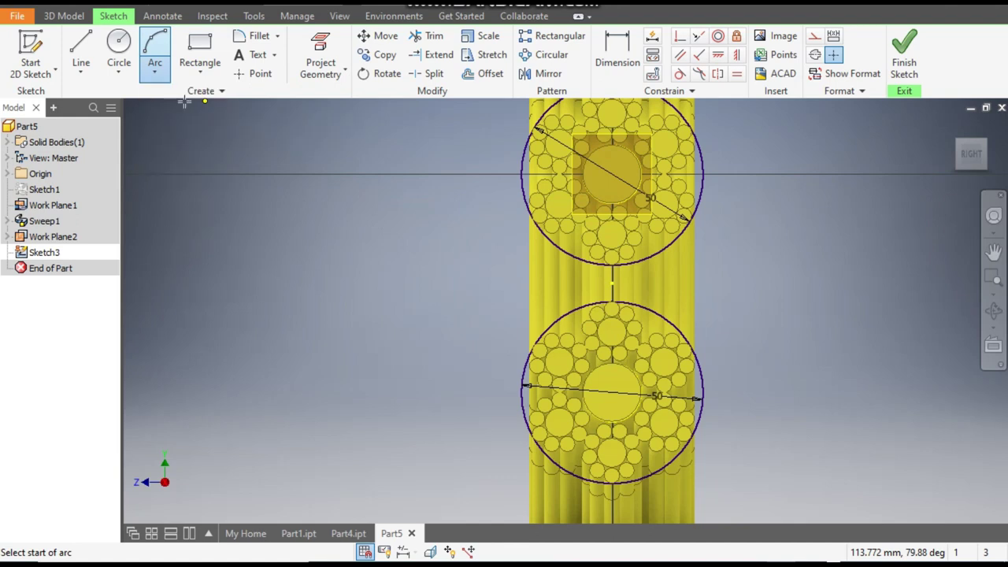
{"action": "scroll", "coordinate": [528, 236], "scroll_direction": "up", "scroll_amount": 3}
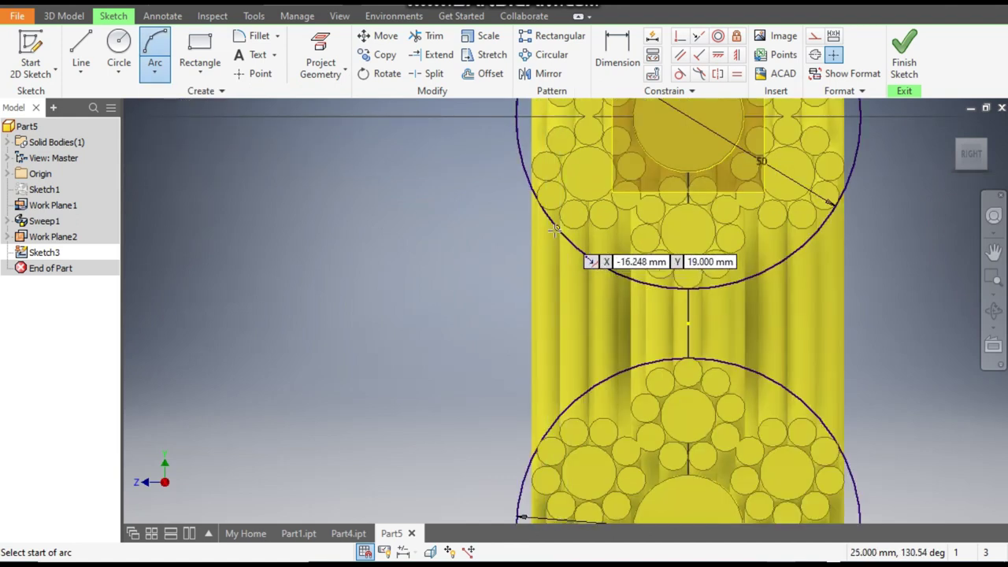
{"action": "left_click", "coordinate": [555, 230]}
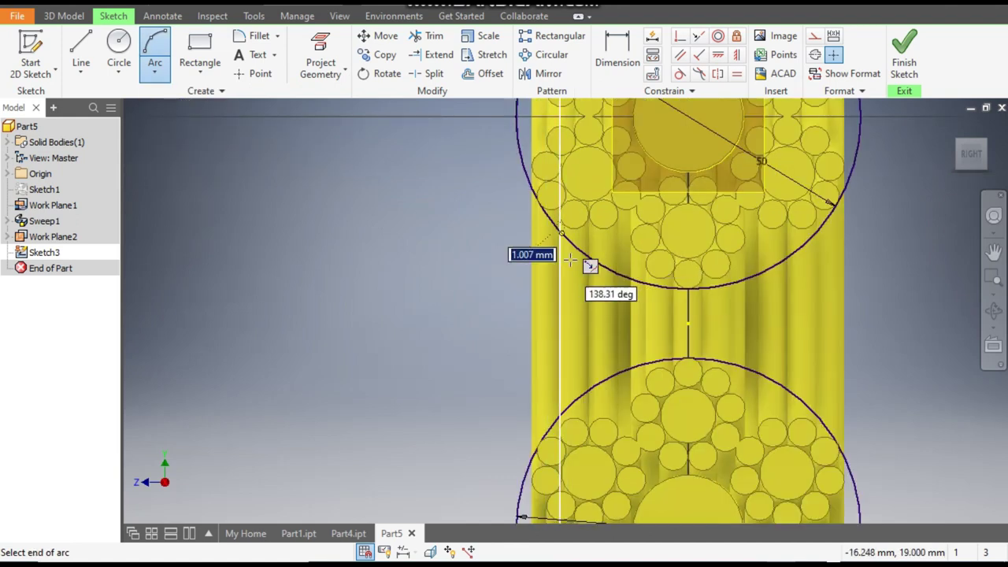
{"action": "left_click", "coordinate": [599, 382]}
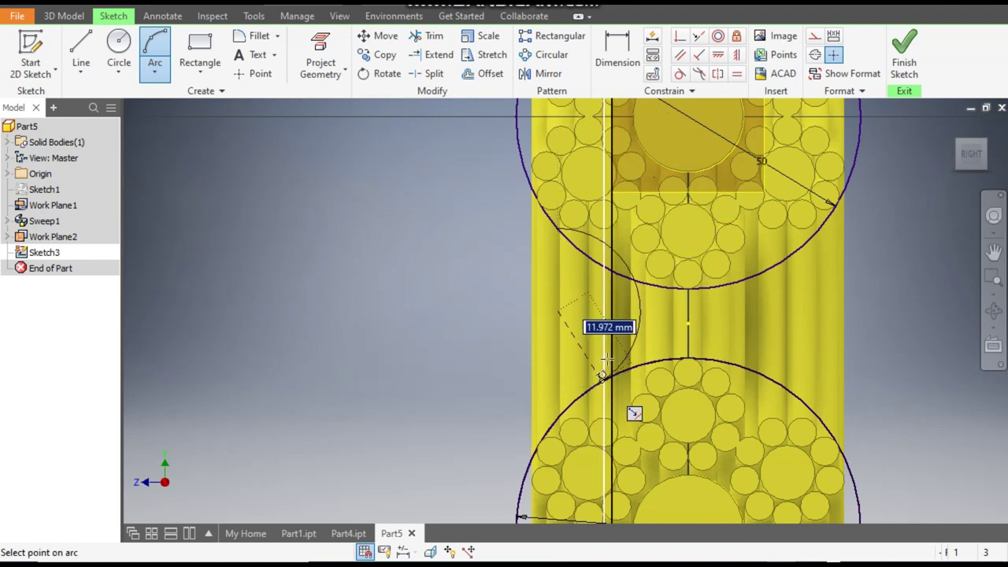
{"action": "left_click", "coordinate": [623, 315]}
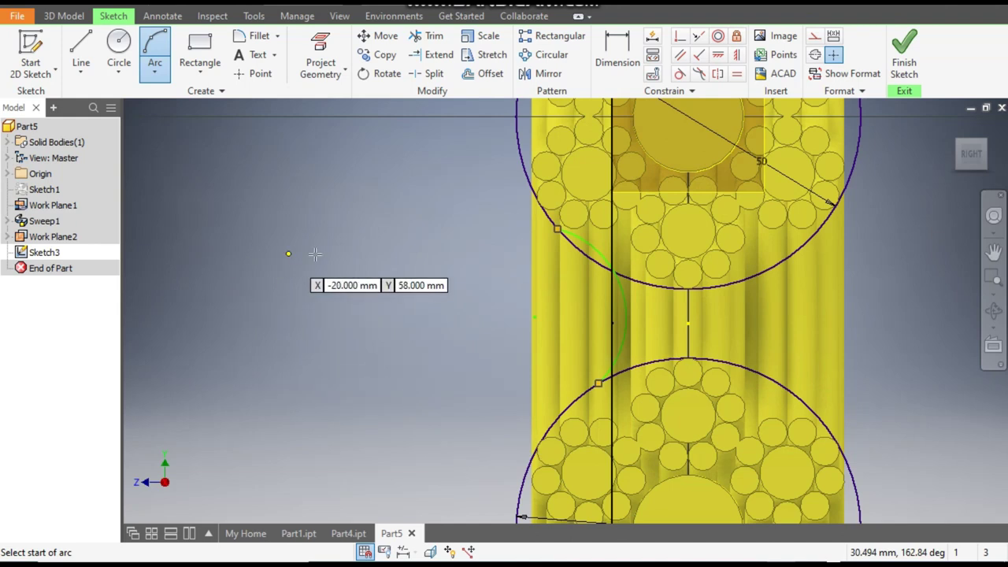
- Make the connecting arc tangent to both 50 mm circles
{"action": "left_click", "coordinate": [679, 73]}
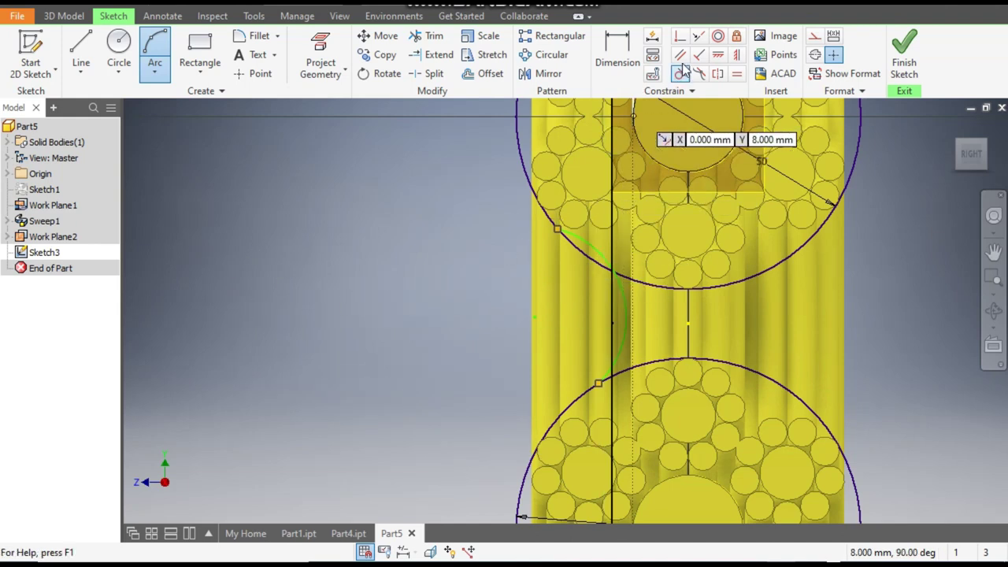
{"action": "left_click", "coordinate": [622, 272]}
{"action": "left_click", "coordinate": [604, 259]}
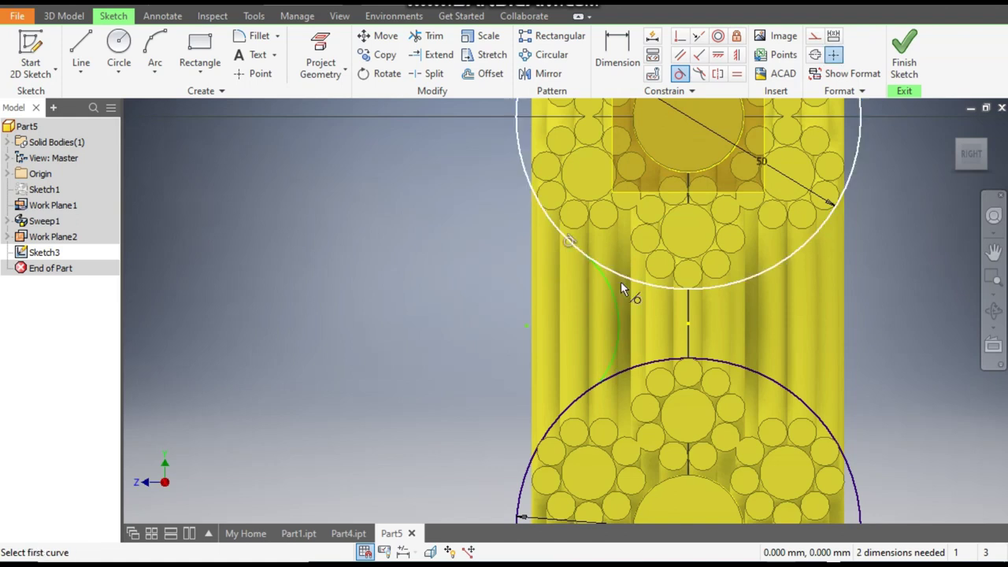
{"action": "left_click", "coordinate": [623, 368]}
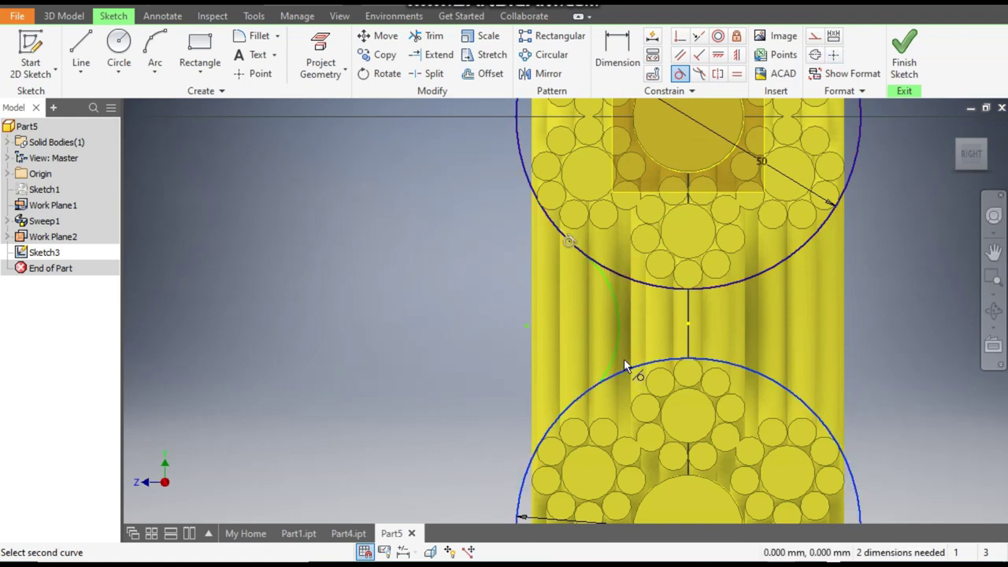
{"action": "left_click", "coordinate": [618, 345]}
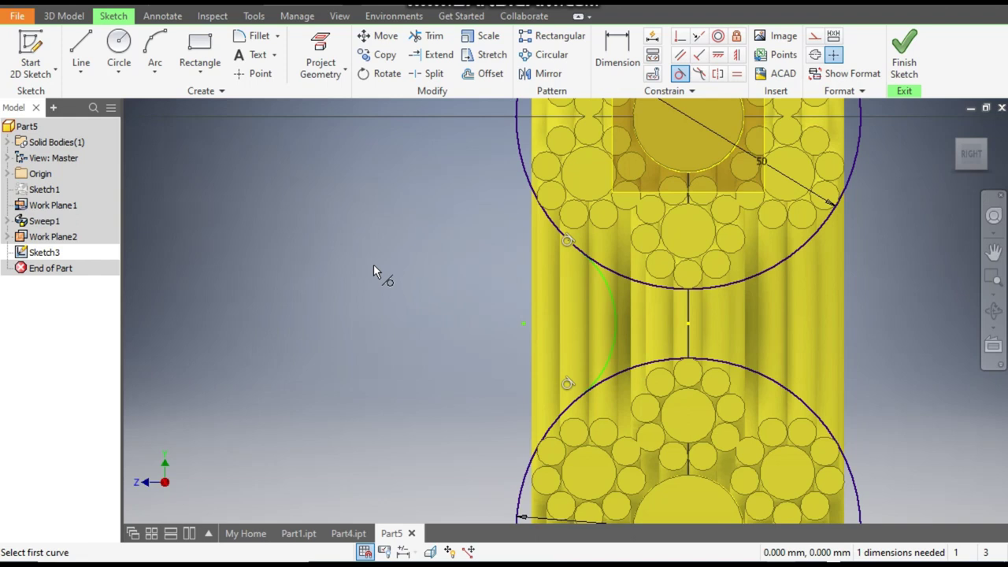
- Dimension the connecting arc's radius as 10 mm
{"action": "scroll", "coordinate": [373, 264], "scroll_direction": "up", "scroll_amount": 3}
{"action": "scroll", "coordinate": [400, 271], "scroll_direction": "down", "scroll_amount": 2}
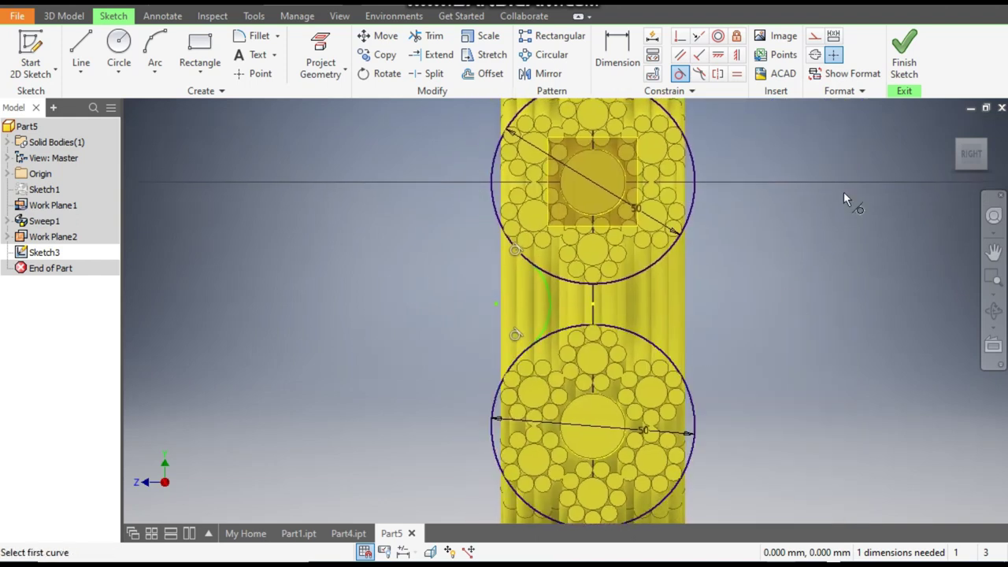
{"action": "left_click", "coordinate": [617, 56]}
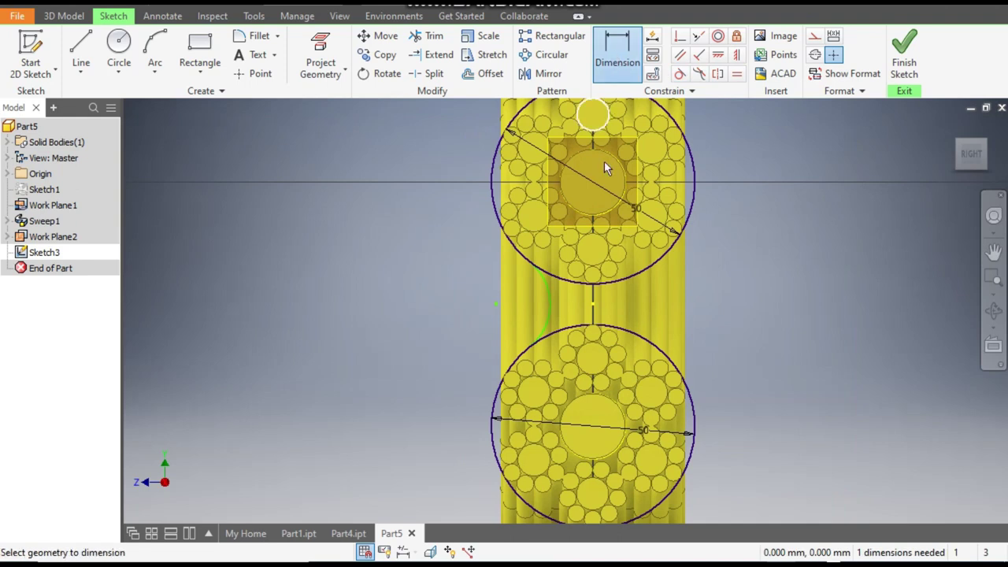
{"action": "left_click", "coordinate": [548, 299]}
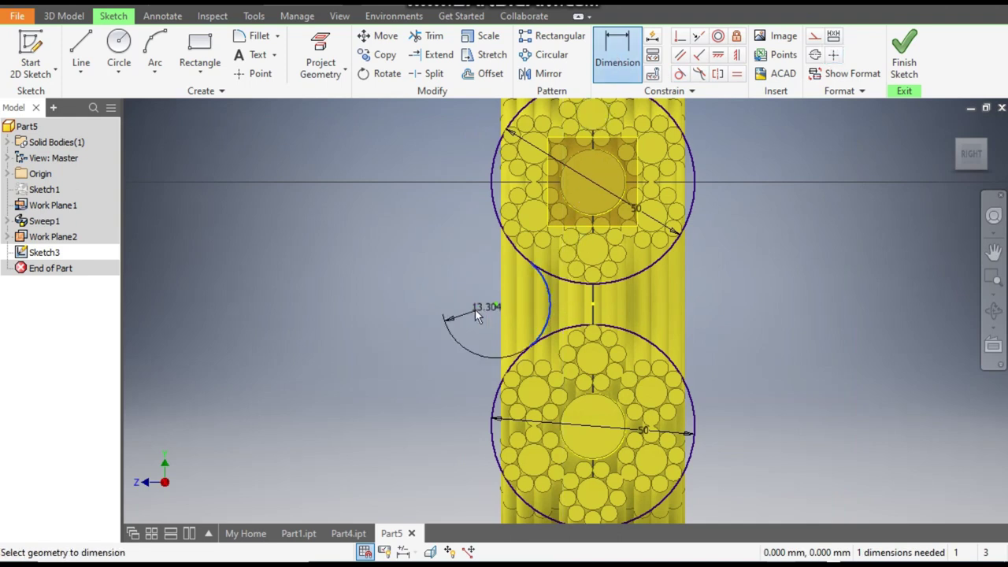
{"action": "left_click", "coordinate": [525, 288]}
{"action": "type", "text": "10"}
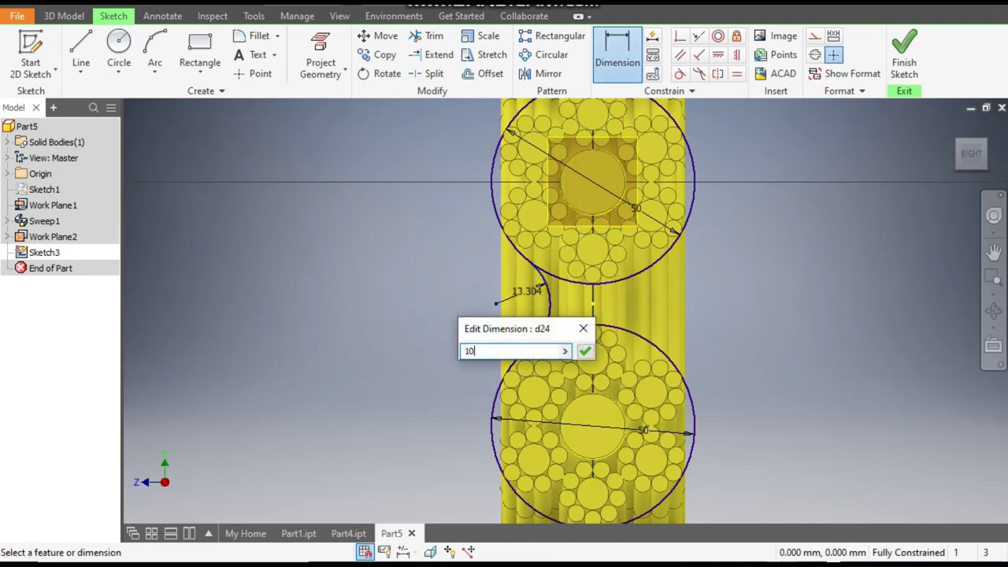
{"action": "key", "text": "Return"}
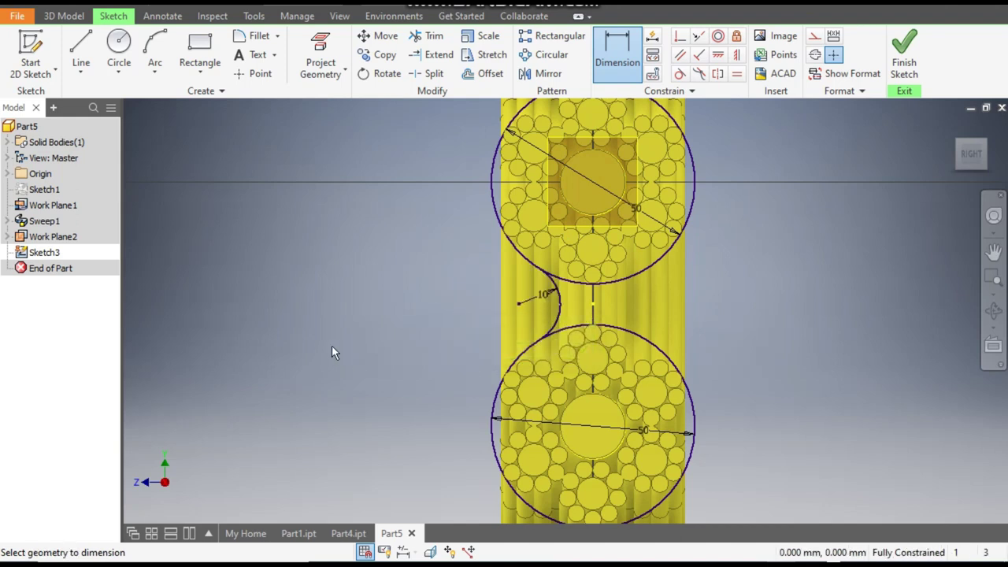
{"action": "key", "text": "Escape"}
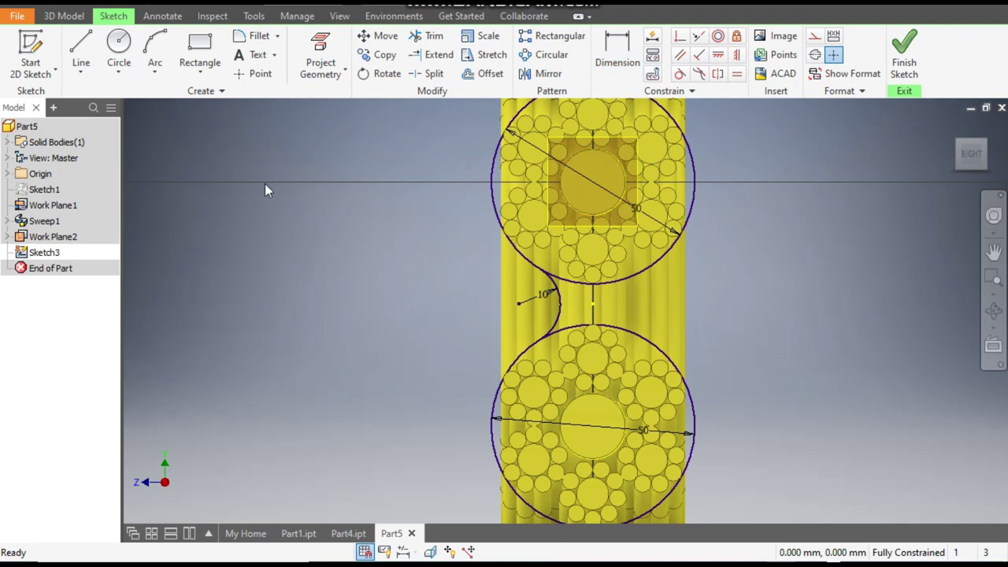
- Draw a line between the centres of the two circles and convert it to construction geometry
{"action": "left_click", "coordinate": [80, 49]}
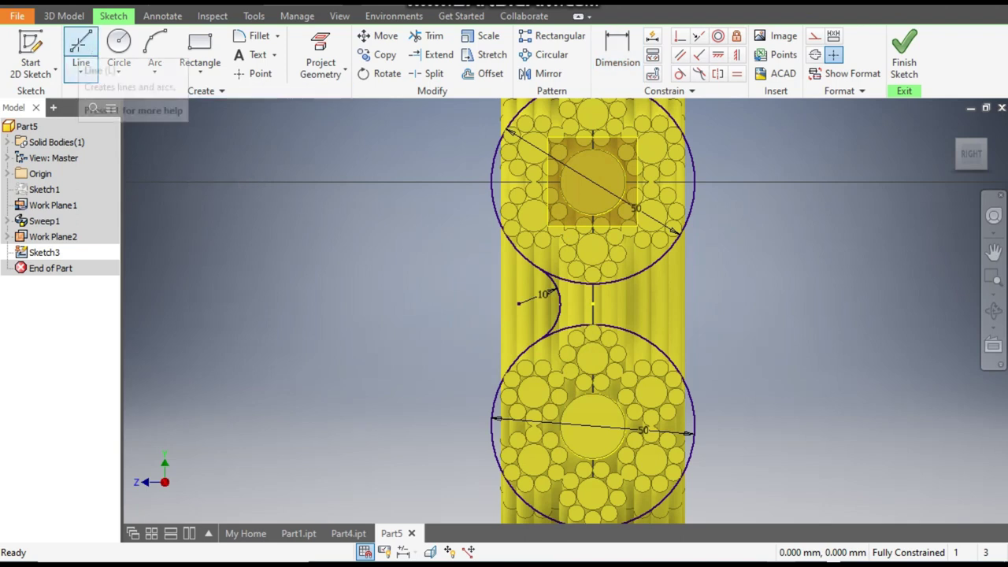
{"action": "left_click", "coordinate": [592, 182]}
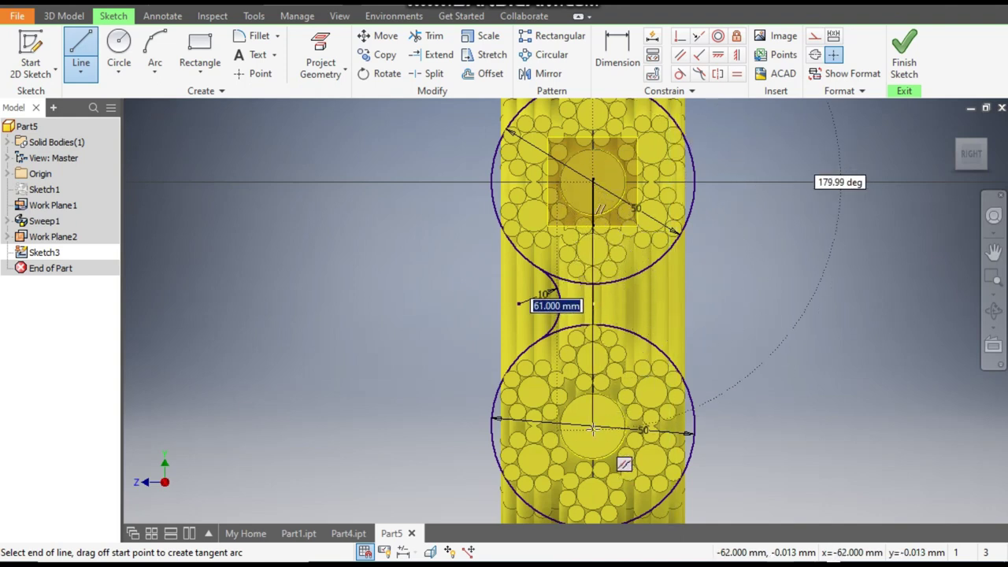
{"action": "left_click", "coordinate": [592, 425]}
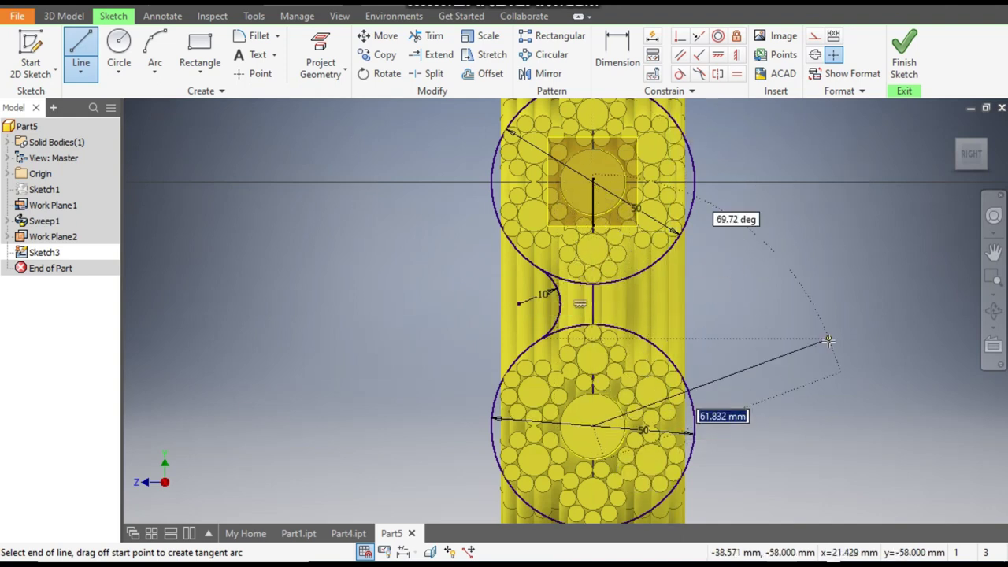
{"action": "key", "text": "Escape"}
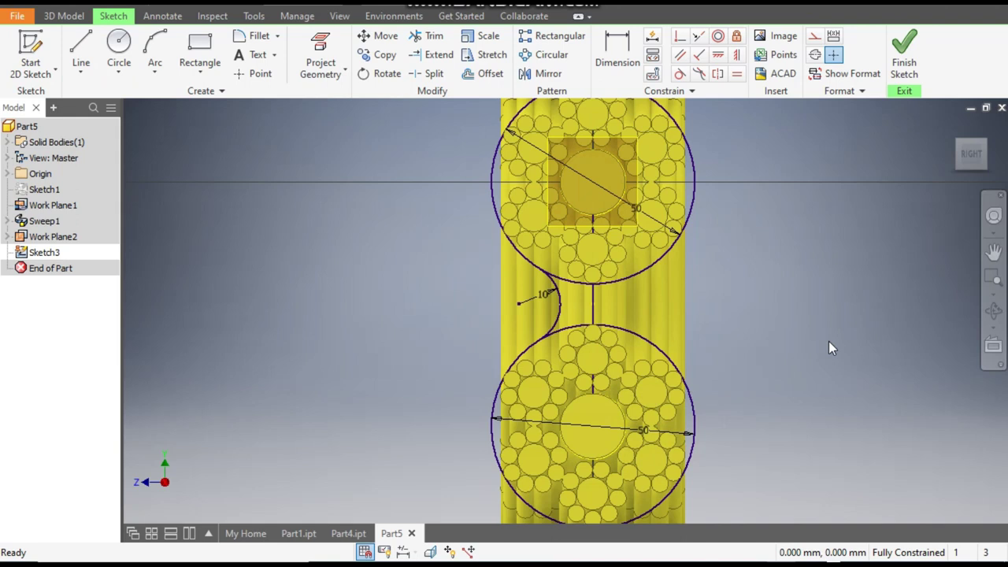
{"action": "left_click", "coordinate": [596, 295]}
{"action": "left_click", "coordinate": [814, 41]}
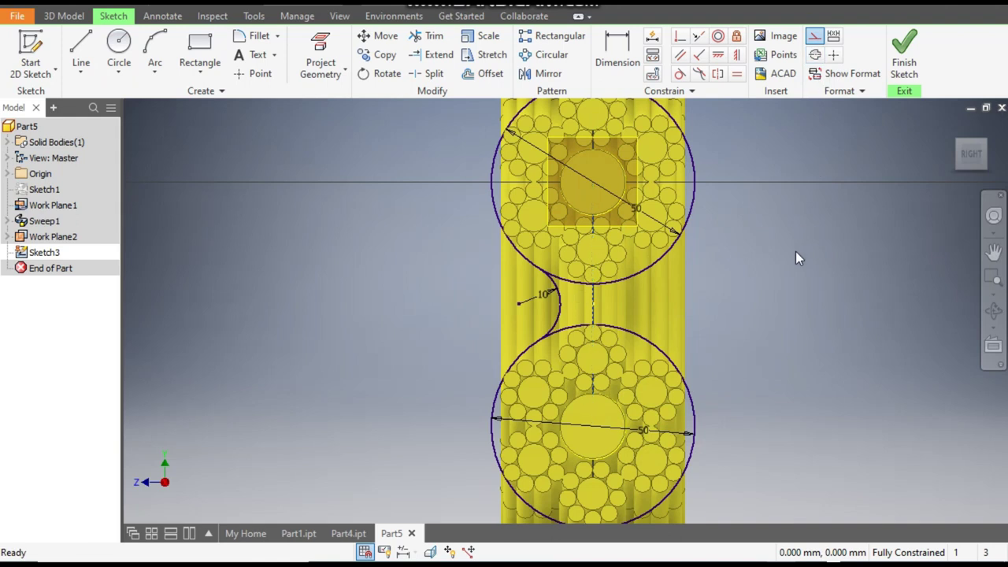
{"action": "key", "text": "Escape"}
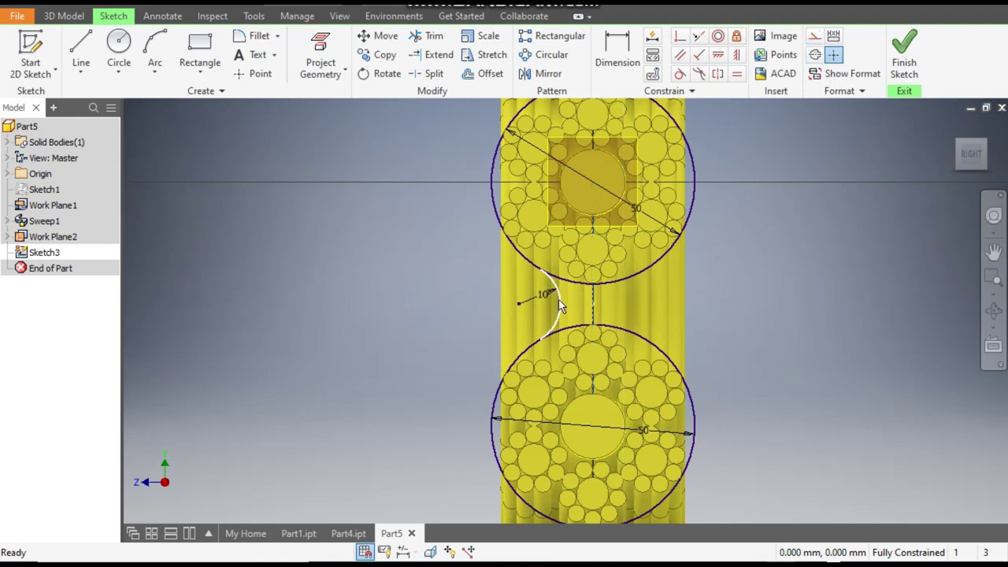
- Mirror the 10 mm radius arc about the construction line between the circle centres
{"action": "left_click", "coordinate": [548, 73]}
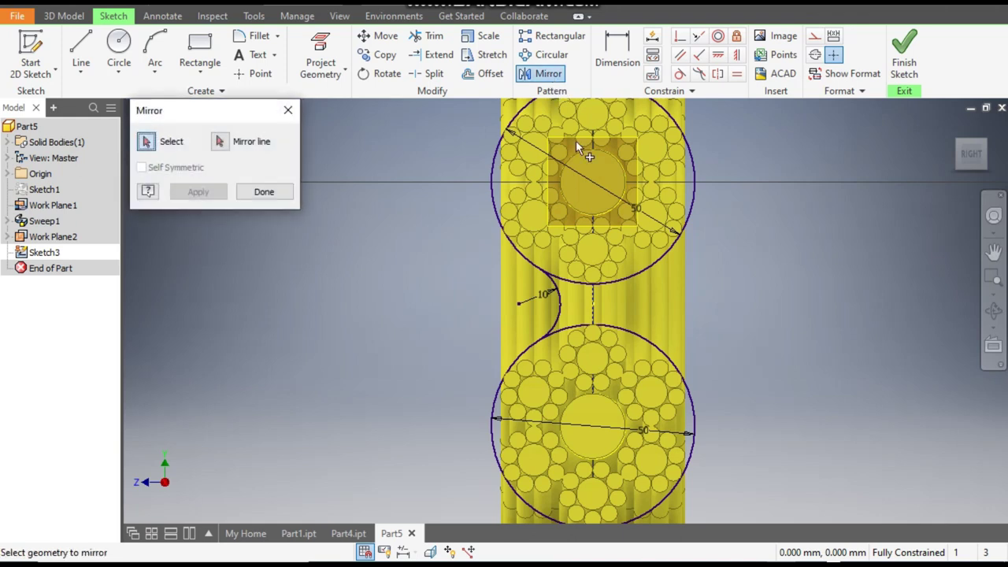
{"action": "left_click", "coordinate": [560, 299]}
{"action": "left_click", "coordinate": [222, 144]}
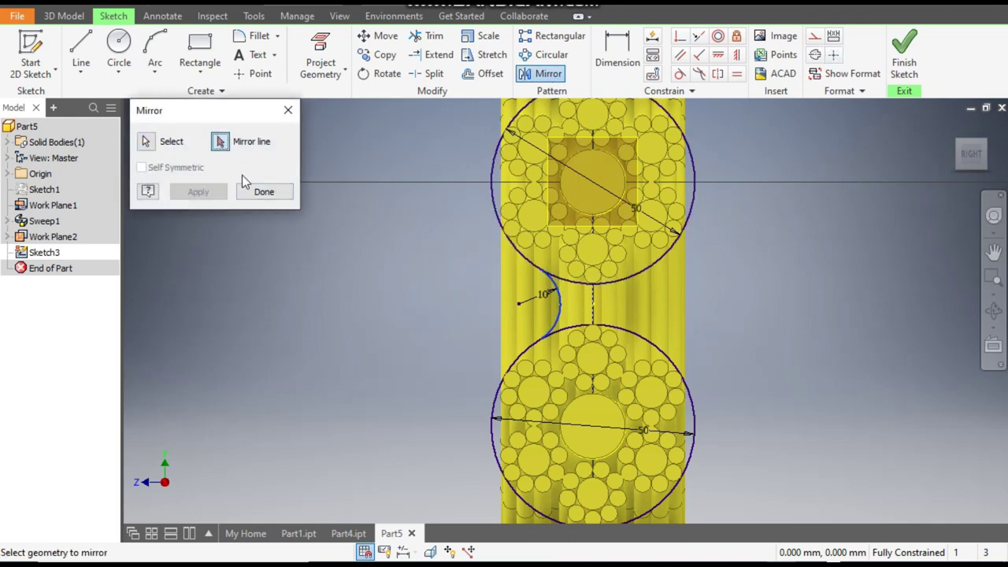
{"action": "left_click", "coordinate": [593, 304]}
{"action": "left_click", "coordinate": [202, 193]}
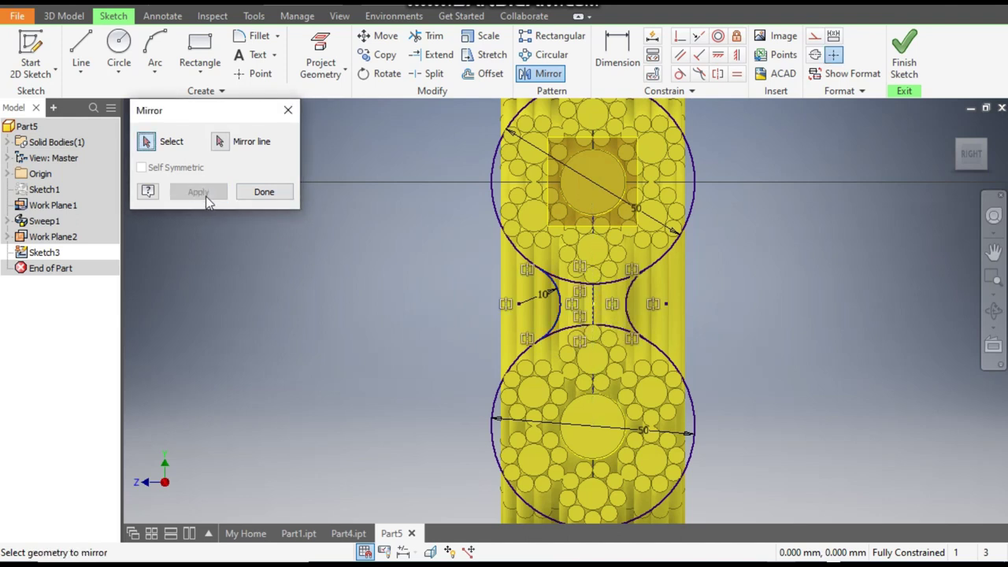
{"action": "left_click", "coordinate": [266, 193]}
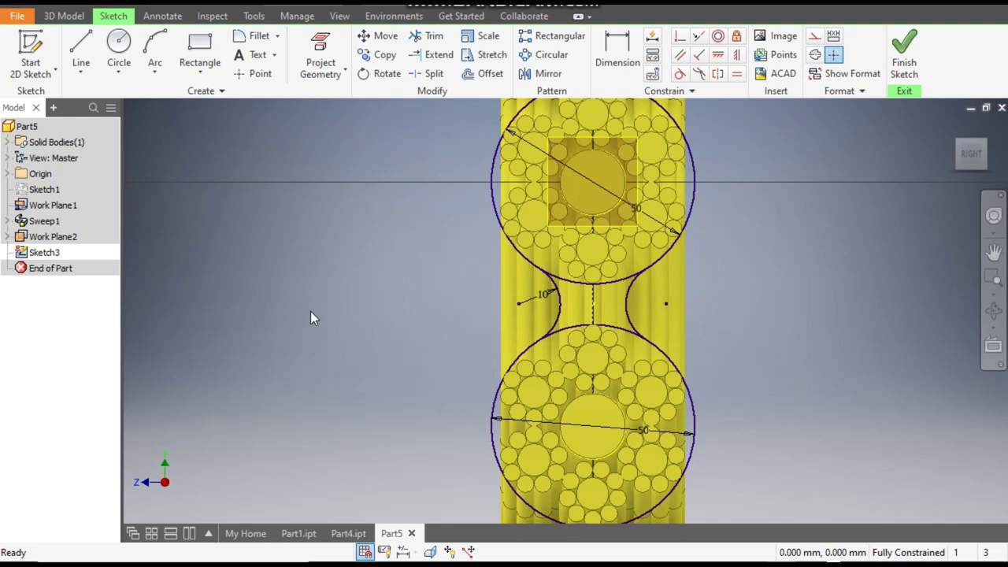
- Trim the inner circle segments between the two arcs to leave one closed figure-eight outline around both rope legs
{"action": "scroll", "coordinate": [310, 318], "scroll_direction": "down", "scroll_amount": 2}
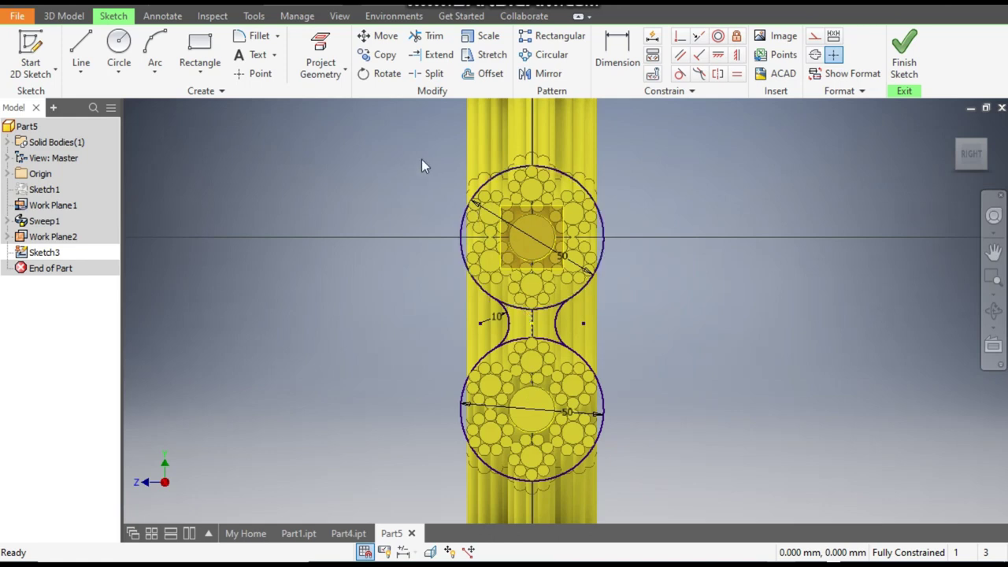
{"action": "left_click", "coordinate": [429, 36]}
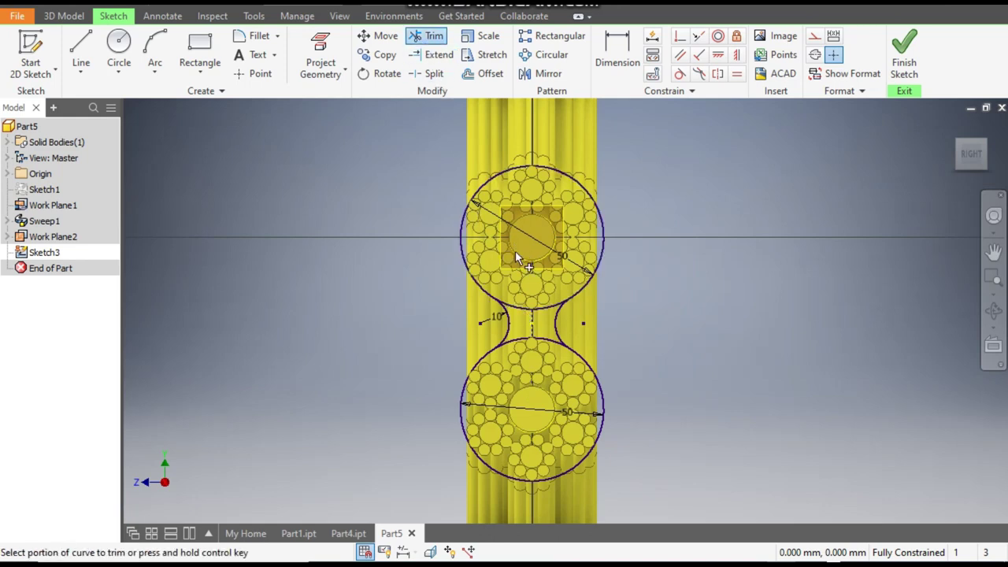
{"action": "left_click", "coordinate": [515, 306]}
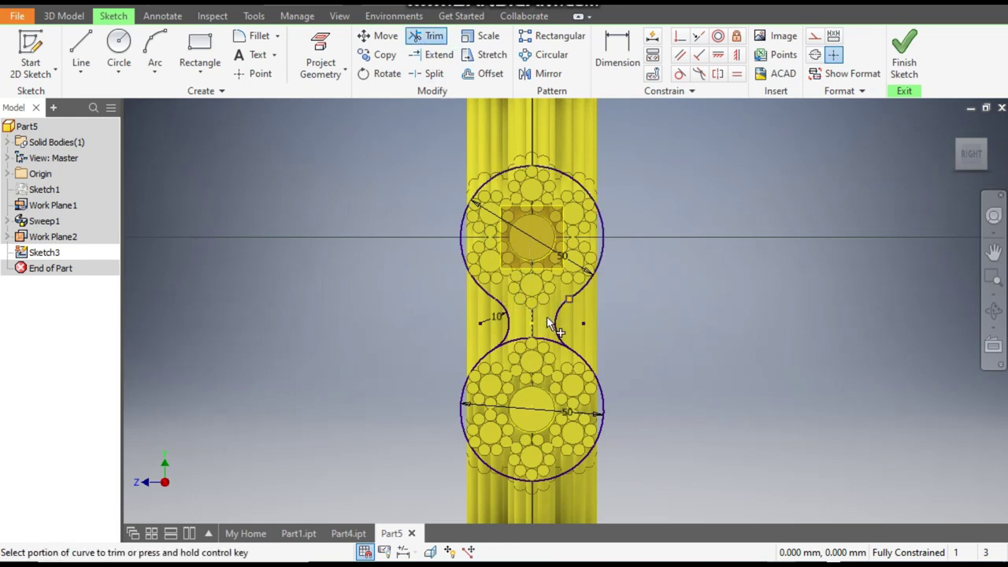
{"action": "left_click", "coordinate": [515, 340]}
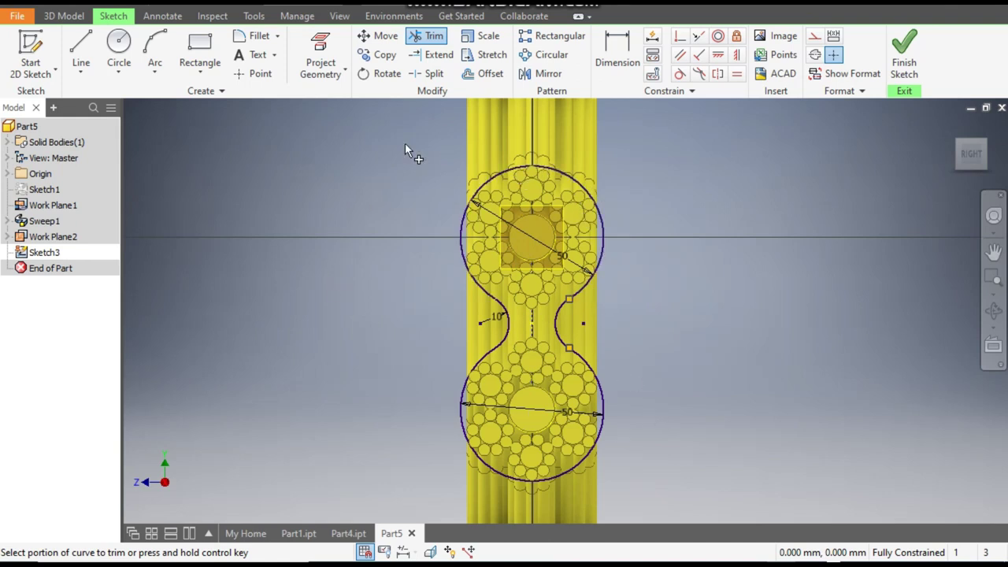
- Offset the closed figure-eight outline outward around both rope legs by 3 mm
{"action": "left_click", "coordinate": [485, 73]}
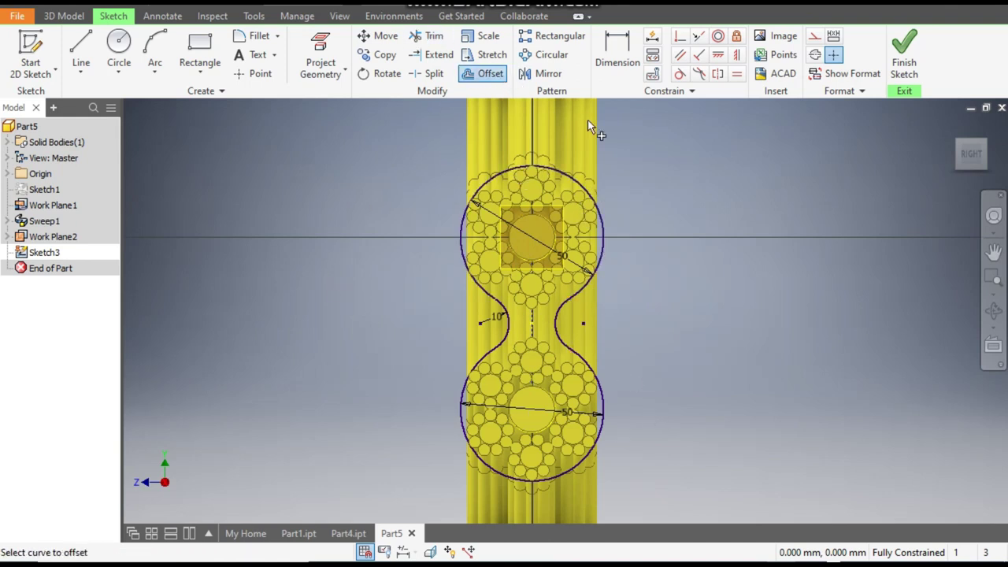
{"action": "left_click", "coordinate": [596, 197]}
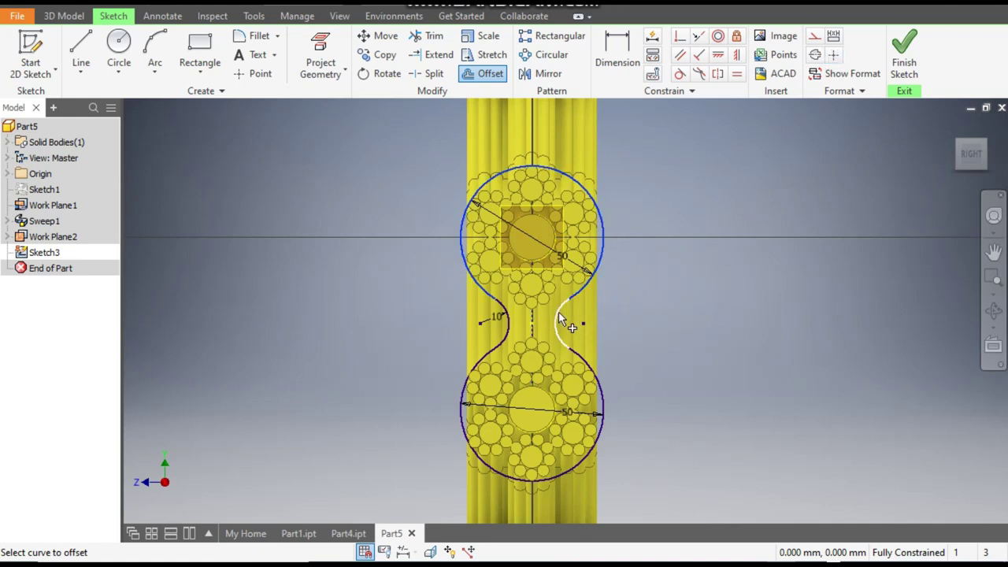
{"action": "left_click", "coordinate": [486, 353]}
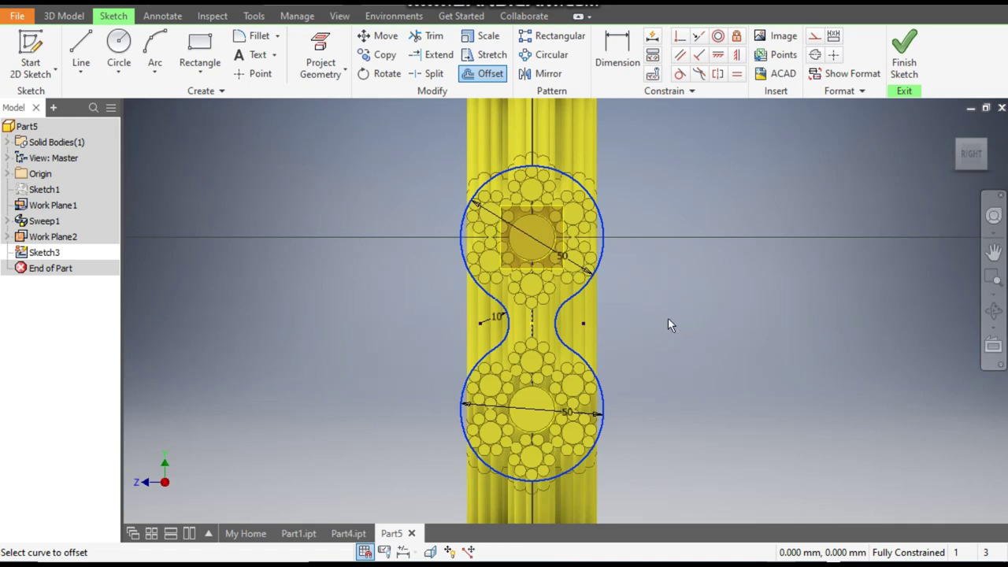
{"action": "key", "text": "Return"}
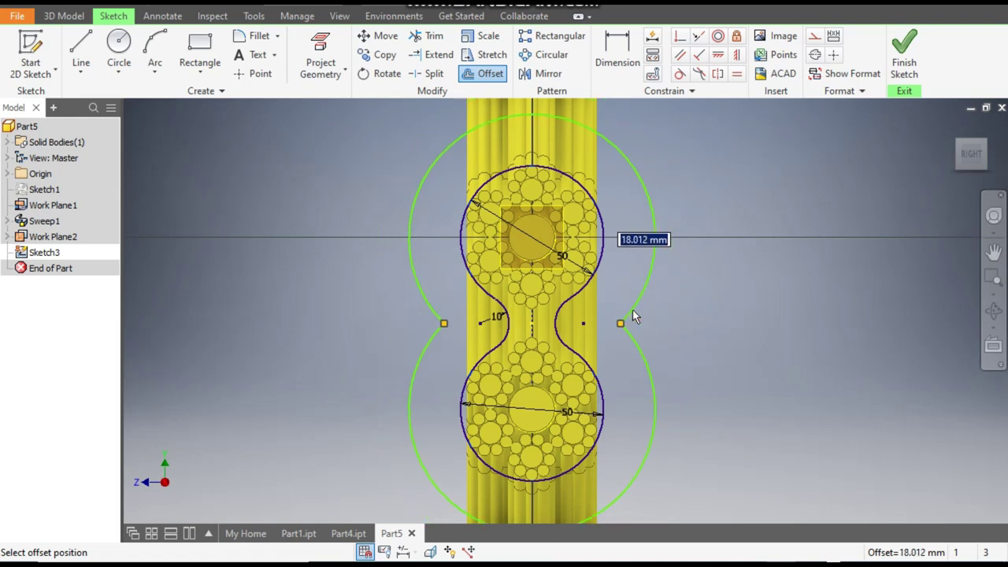
{"action": "key", "text": "BackSpace"}
{"action": "type", "text": "3"}
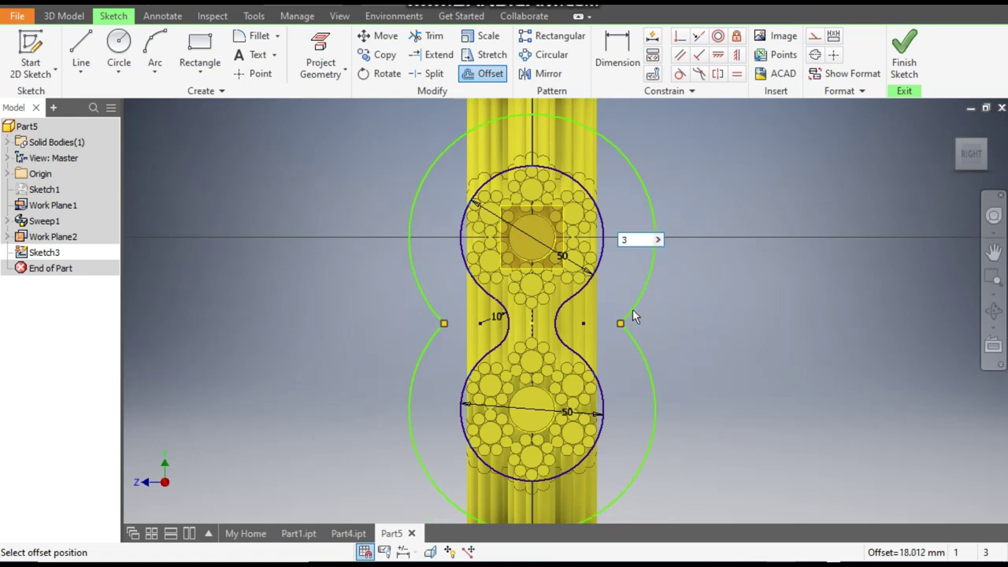
{"action": "key", "text": "Return"}
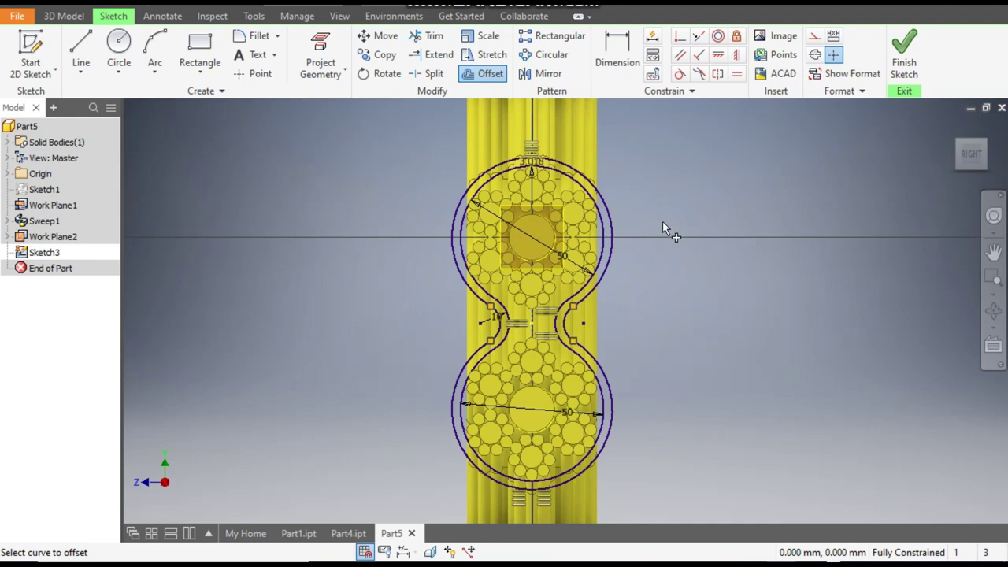
- Set the offset dimension between the inner and outer outlines to 3 mm and finish the sketch
{"action": "scroll", "coordinate": [526, 163], "scroll_direction": "up", "scroll_amount": 3}
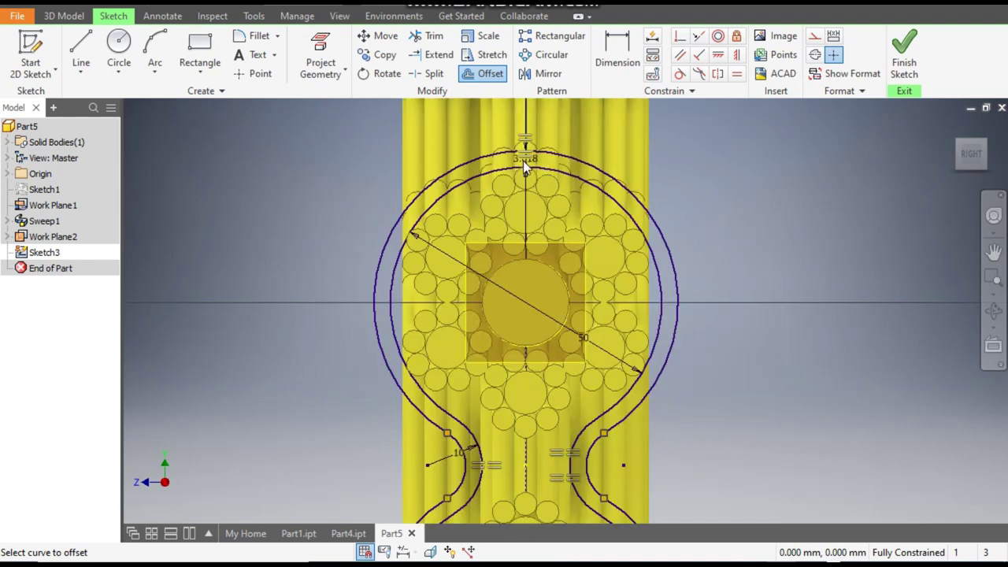
{"action": "key", "text": "Escape"}
{"action": "left_click", "coordinate": [525, 167]}
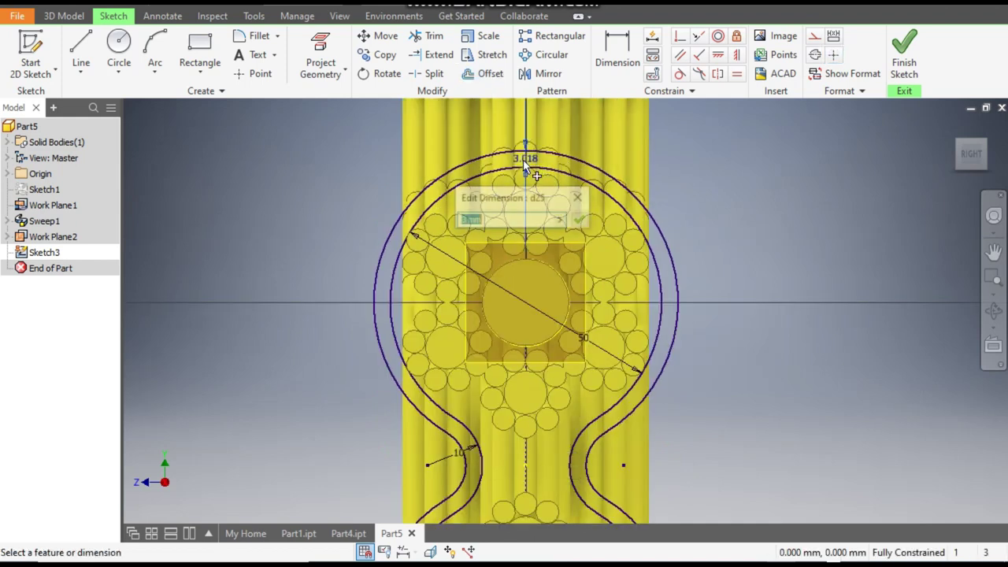
{"action": "type", "text": "5"}
{"action": "key", "text": "Return"}
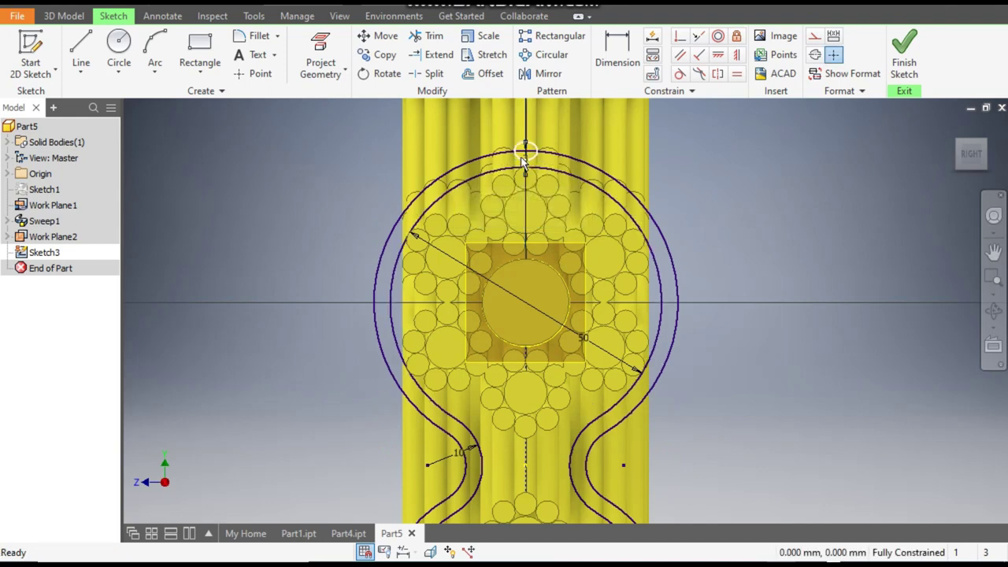
{"action": "scroll", "coordinate": [605, 177], "scroll_direction": "down", "scroll_amount": 2}
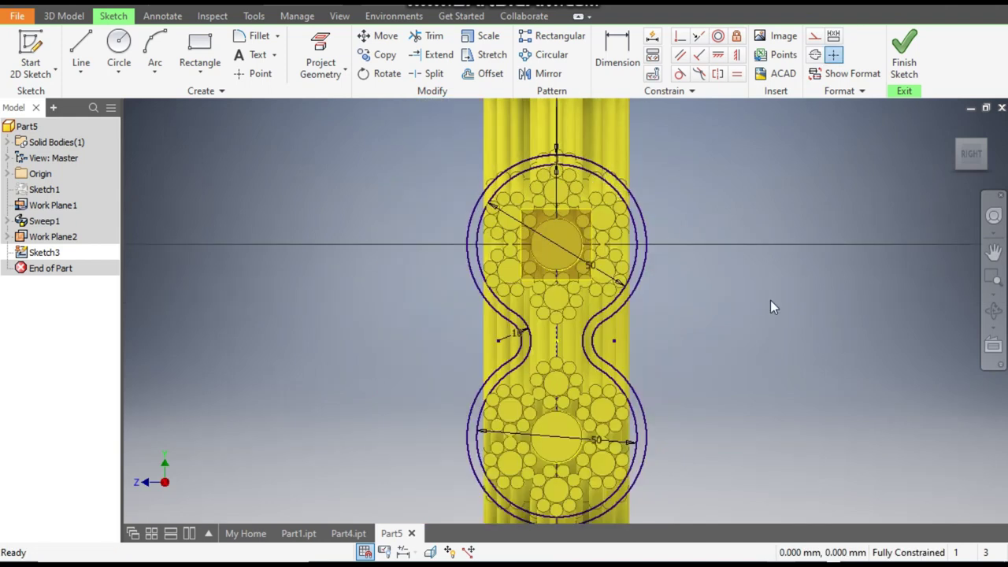
{"action": "left_click", "coordinate": [904, 55]}
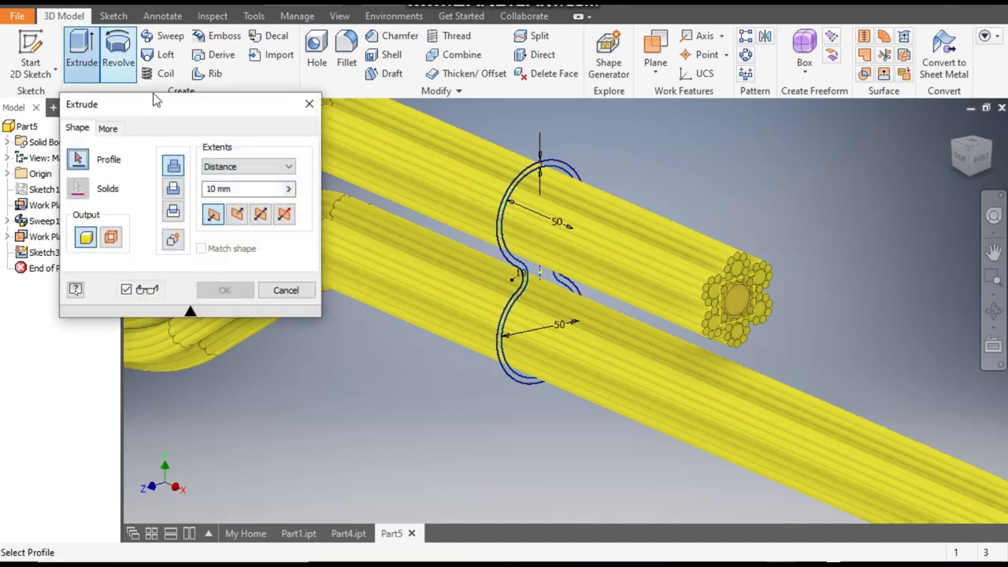
- Extrude the band between the two figure-eight outlines 150 mm toward the rope loop to form the clamping sleeve
{"action": "scroll", "coordinate": [541, 158], "scroll_direction": "up", "scroll_amount": 3}
{"action": "left_click", "coordinate": [541, 157]}
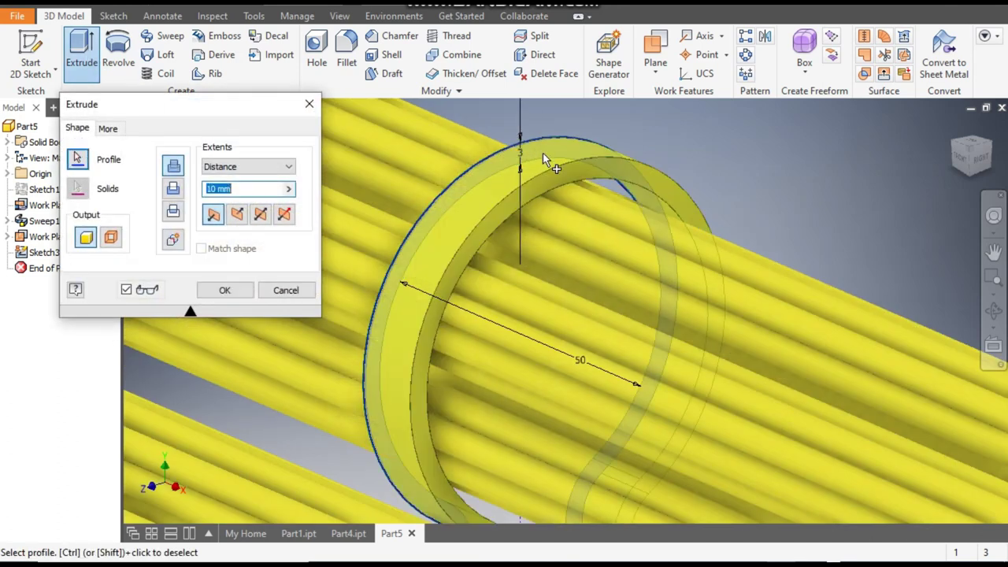
{"action": "scroll", "coordinate": [543, 153], "scroll_direction": "down", "scroll_amount": 4}
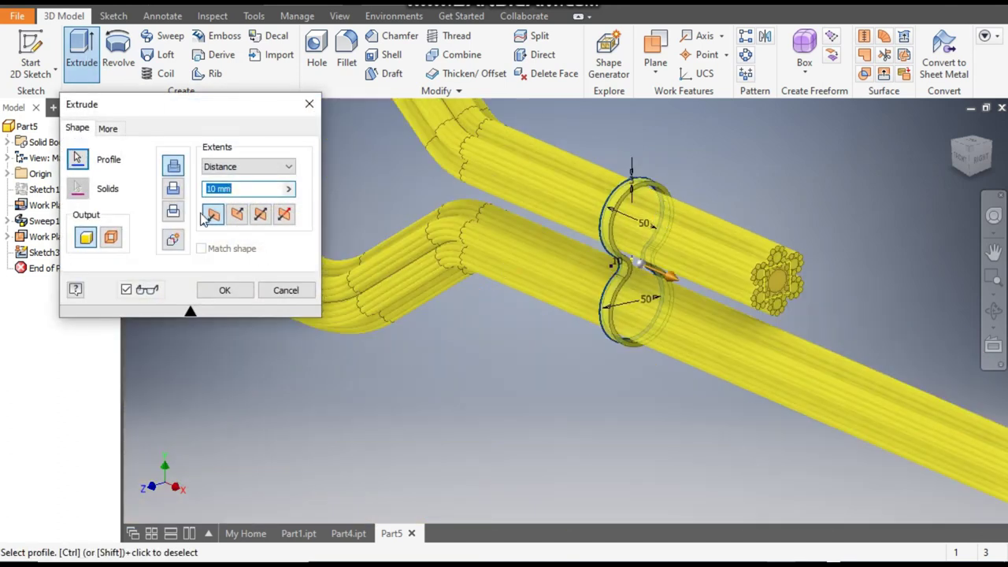
{"action": "type", "text": "150"}
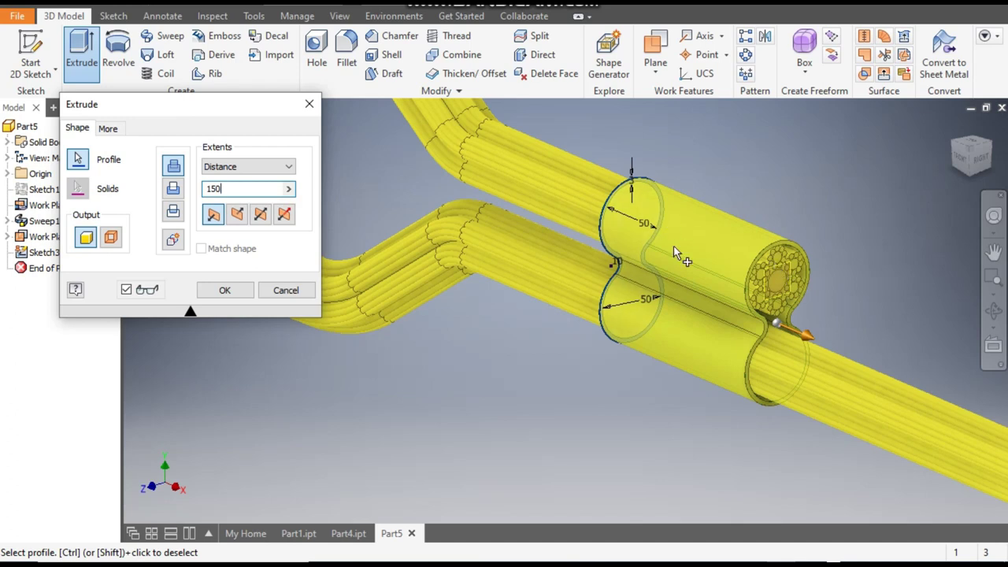
{"action": "left_click", "coordinate": [239, 222]}
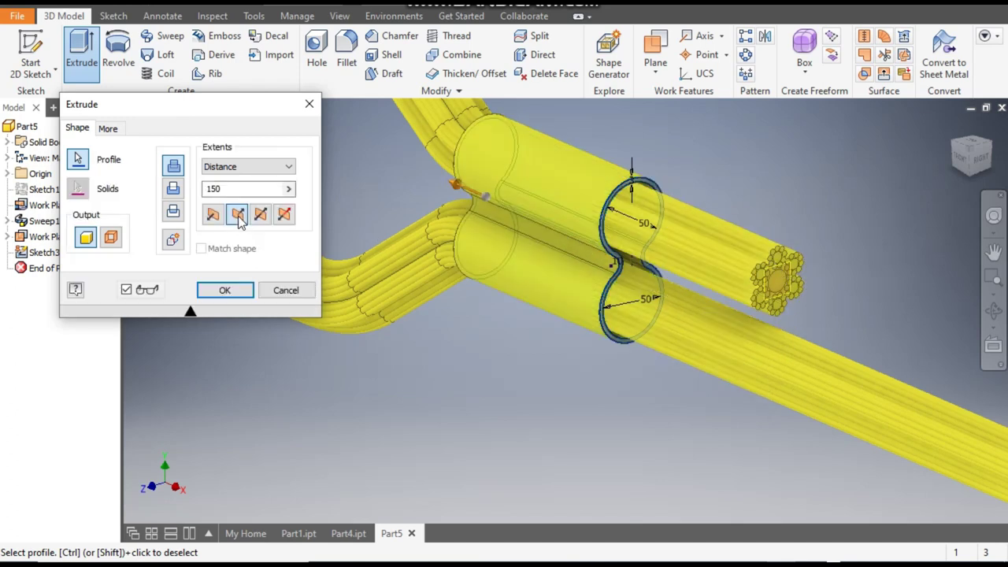
{"action": "left_click", "coordinate": [224, 290]}
- Apply the Gunmetal appearance from the Inventor Material Library to the extruded clamping sleeve
{"action": "scroll", "coordinate": [564, 391], "scroll_direction": "down", "scroll_amount": 5}
{"action": "scroll", "coordinate": [504, 347], "scroll_direction": "up", "scroll_amount": 6}
{"action": "middle_click_drag", "start_coordinate": [486, 215], "coordinate": [517, 298], "text": "shift"}
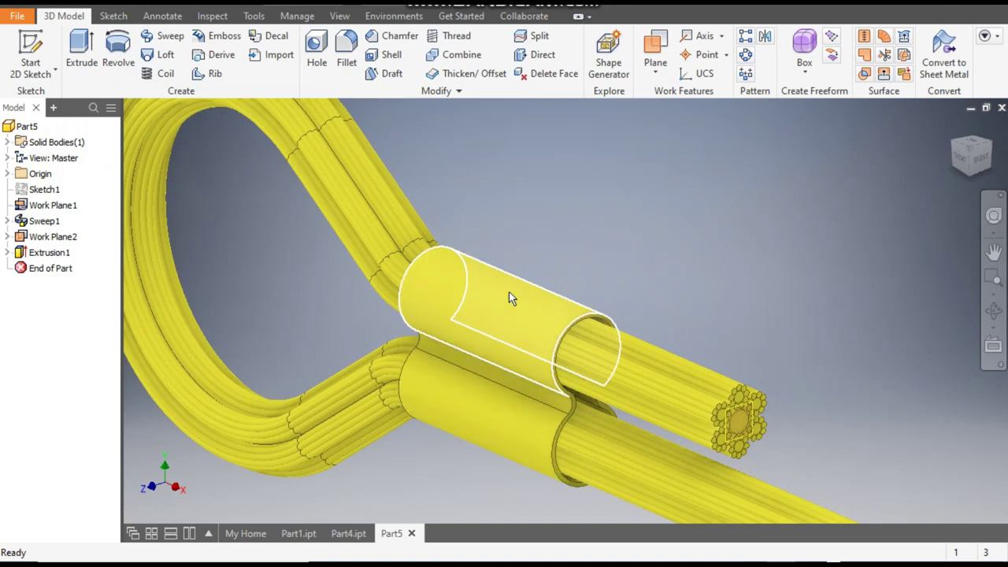
{"action": "left_click", "coordinate": [39, 253]}
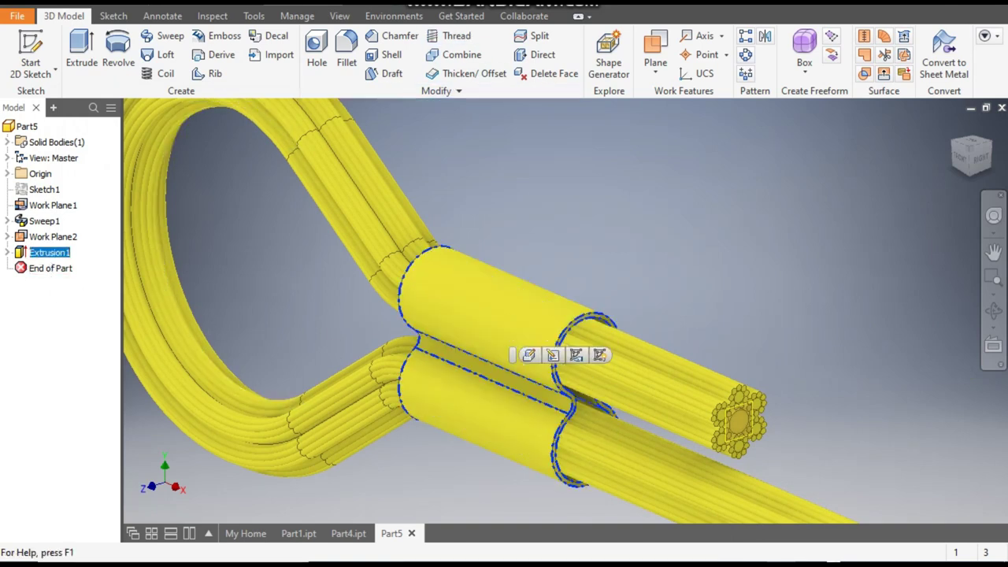
{"action": "left_click", "coordinate": [441, 2]}
{"action": "scroll", "coordinate": [518, 85], "scroll_direction": "down", "scroll_amount": 2}
{"action": "left_click_drag", "start_coordinate": [516, 78], "coordinate": [514, 144]}
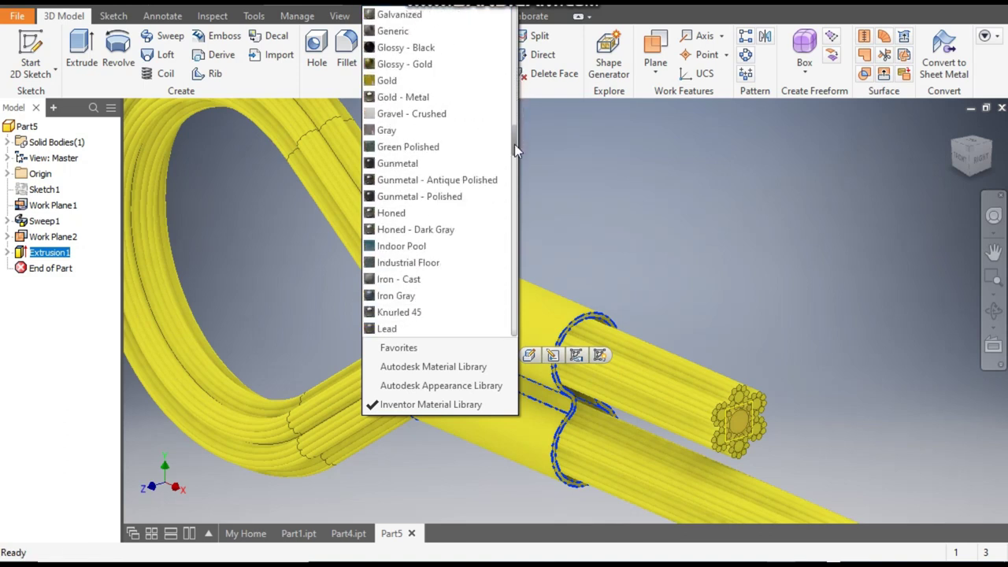
{"action": "left_click", "coordinate": [410, 164]}
{"action": "scroll", "coordinate": [630, 248], "scroll_direction": "down", "scroll_amount": 3}
{"action": "left_click", "coordinate": [634, 246]}
{"action": "key", "text": "F2"}
{"action": "left_click_drag", "start_coordinate": [627, 252], "coordinate": [583, 250]}
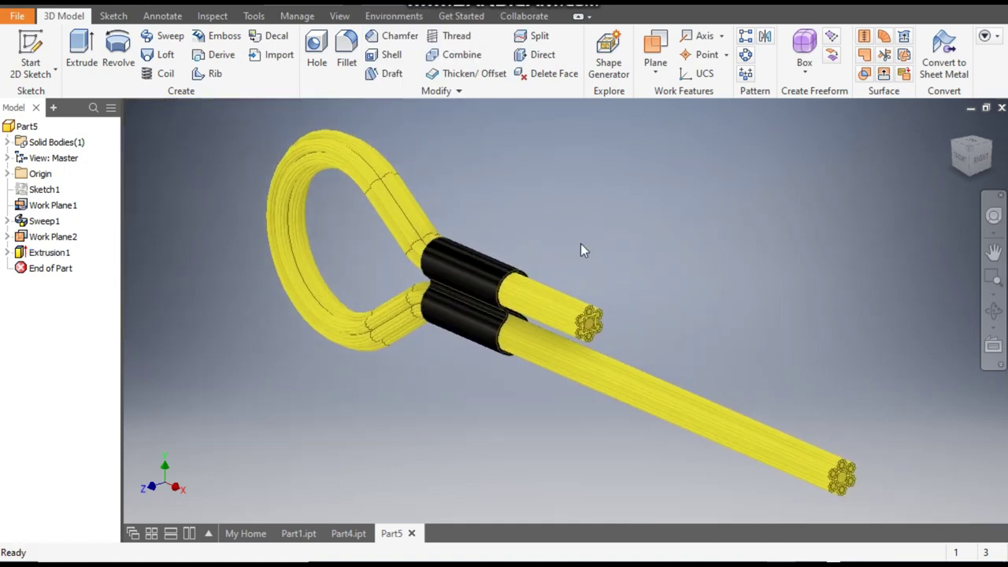